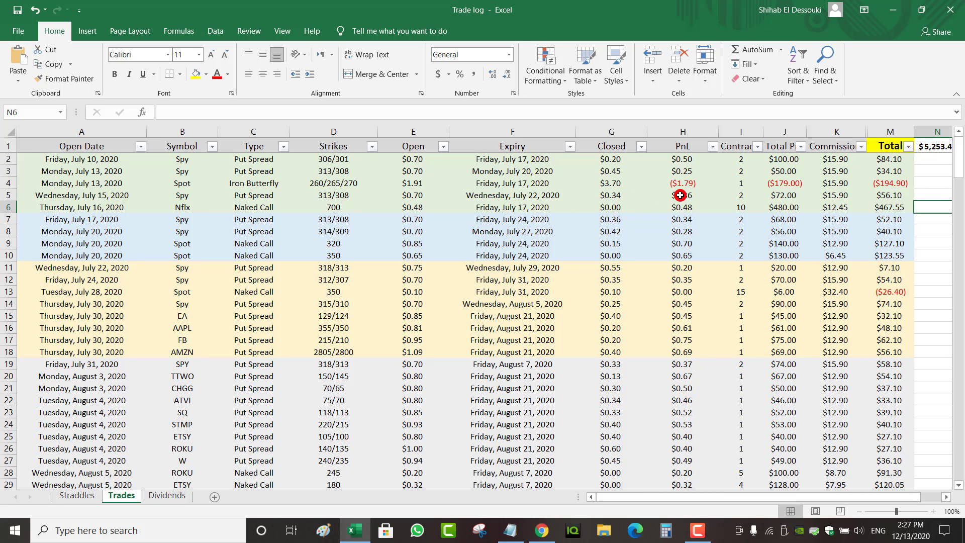
Step: Examine the Open Date, Symbol and Type columns of the trade log
click(92, 162)
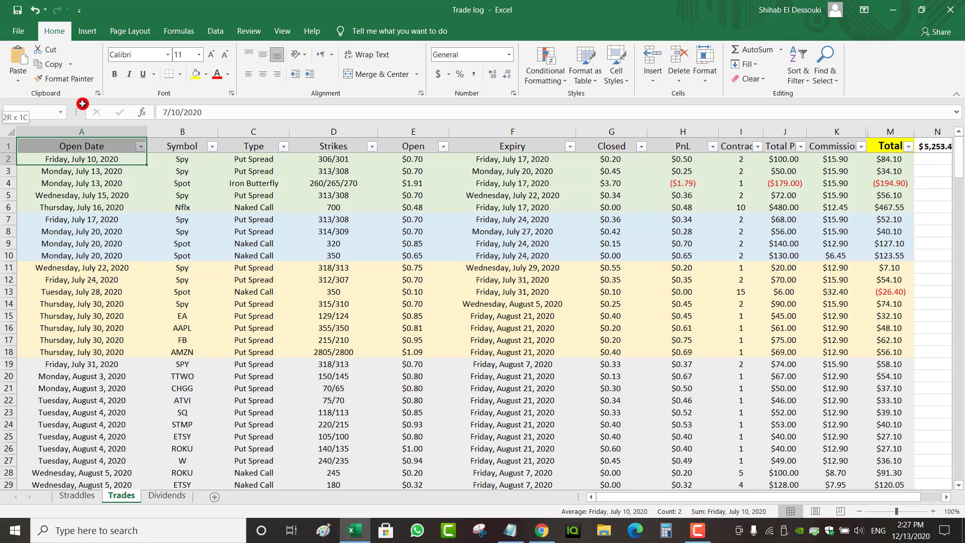
drag(92, 164, 86, 171)
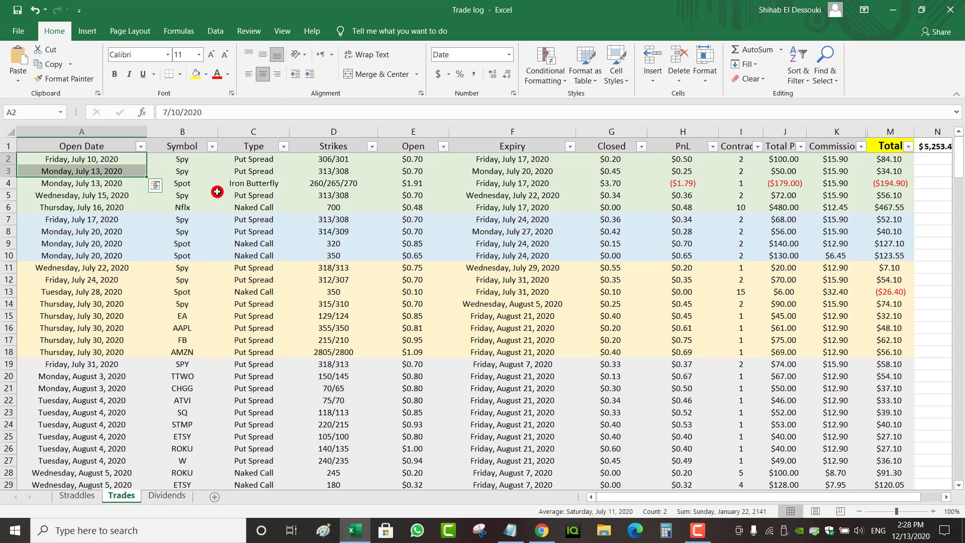
click(130, 218)
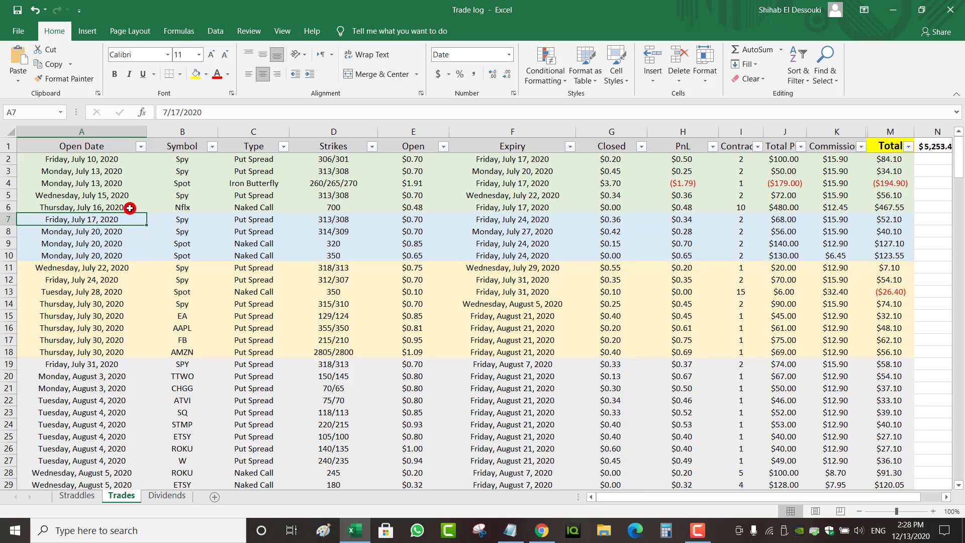
click(117, 172)
click(106, 142)
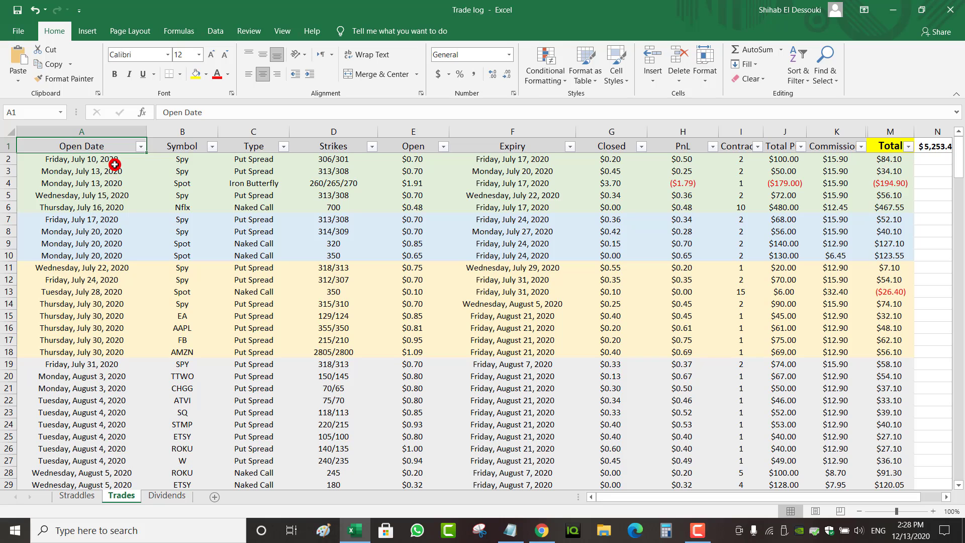
click(138, 171)
click(183, 131)
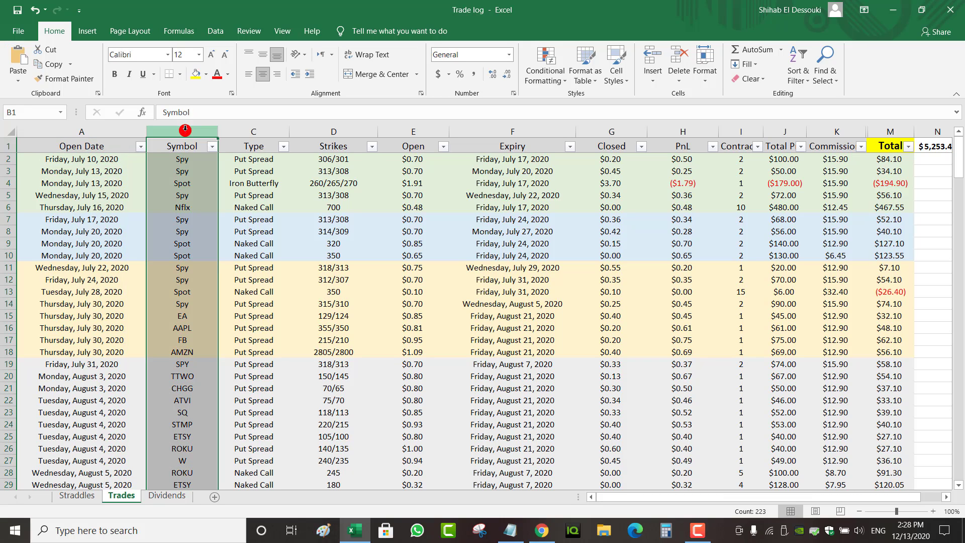
click(183, 185)
click(250, 134)
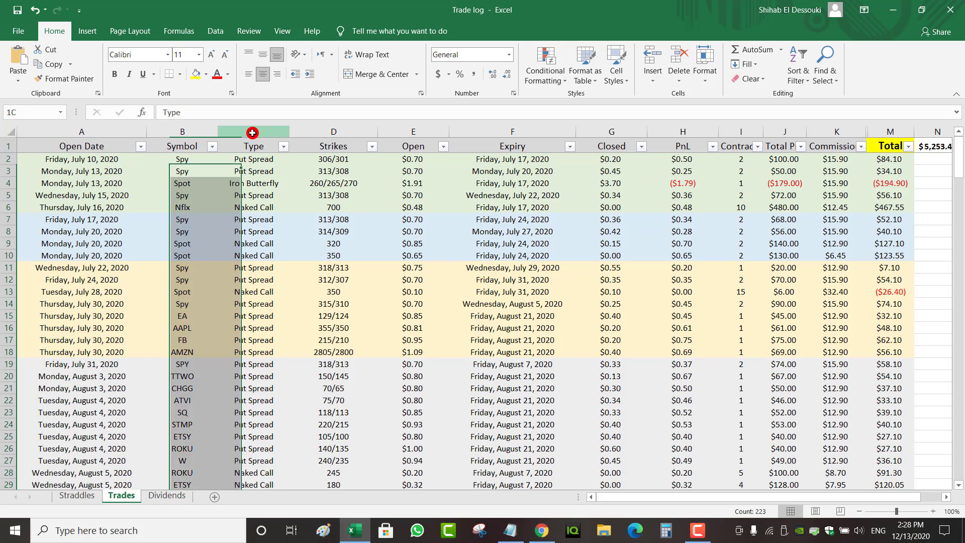
click(250, 170)
key(Up)
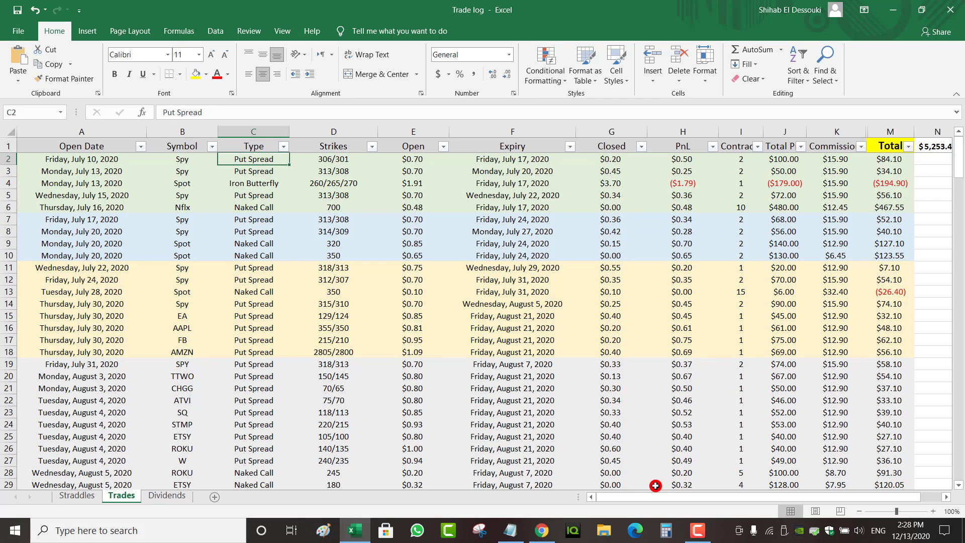
Step: Unhide the hidden columns within the K to P column range on the Trades sheet
drag(661, 498, 746, 496)
drag(720, 132, 852, 132)
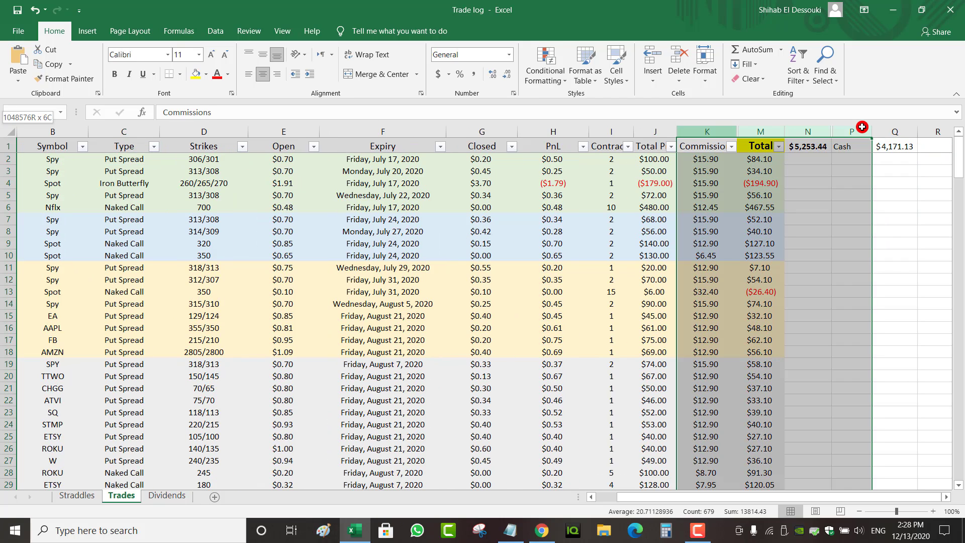
right_click(860, 134)
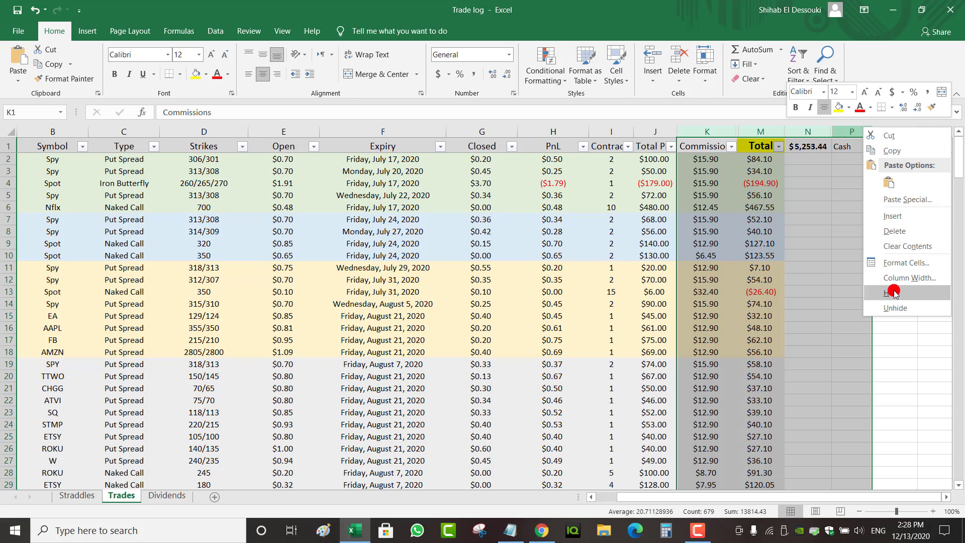
click(895, 307)
Step: Review the list of option strategy types in cells O2 to O9, from put spread to iron butterfly
drag(923, 160, 914, 244)
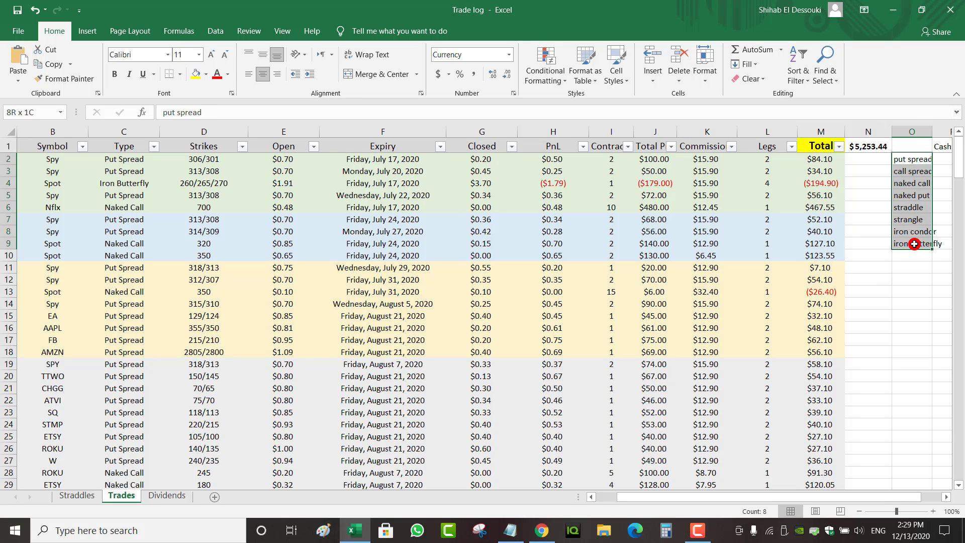
click(913, 163)
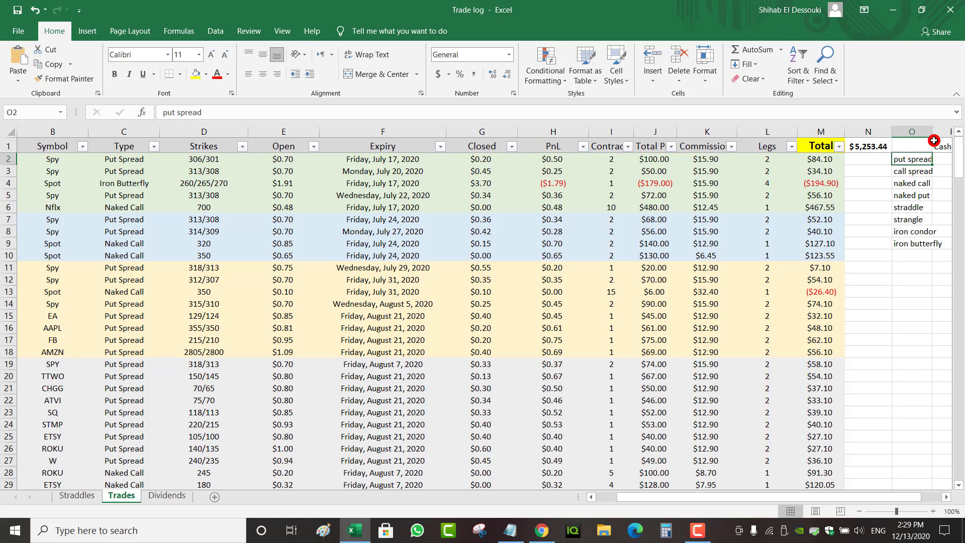
click(920, 183)
click(916, 196)
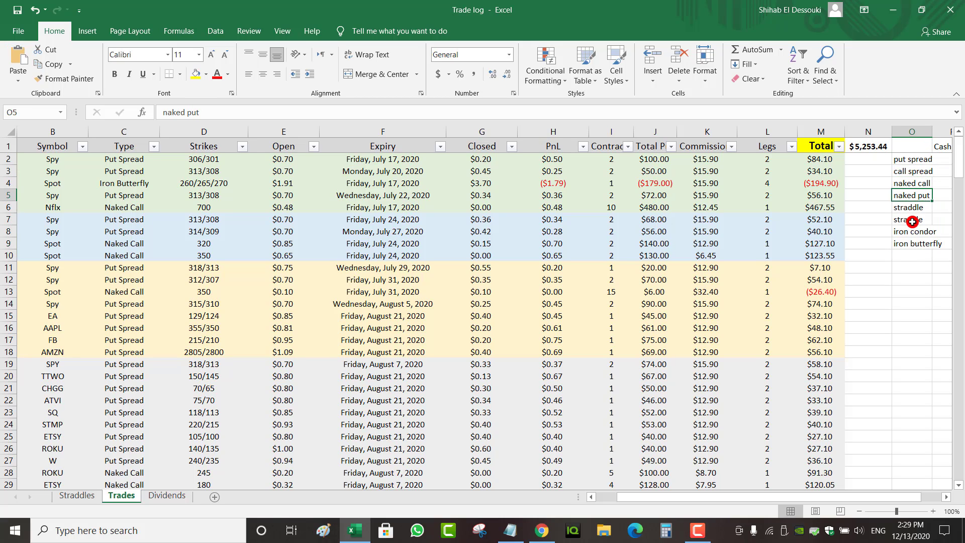
key(Down)
key(Down)
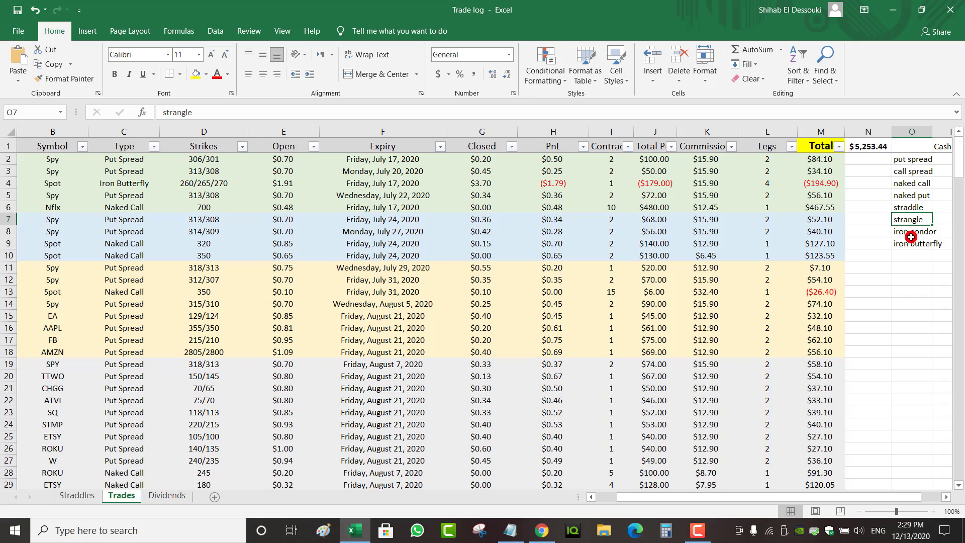
drag(911, 207, 914, 220)
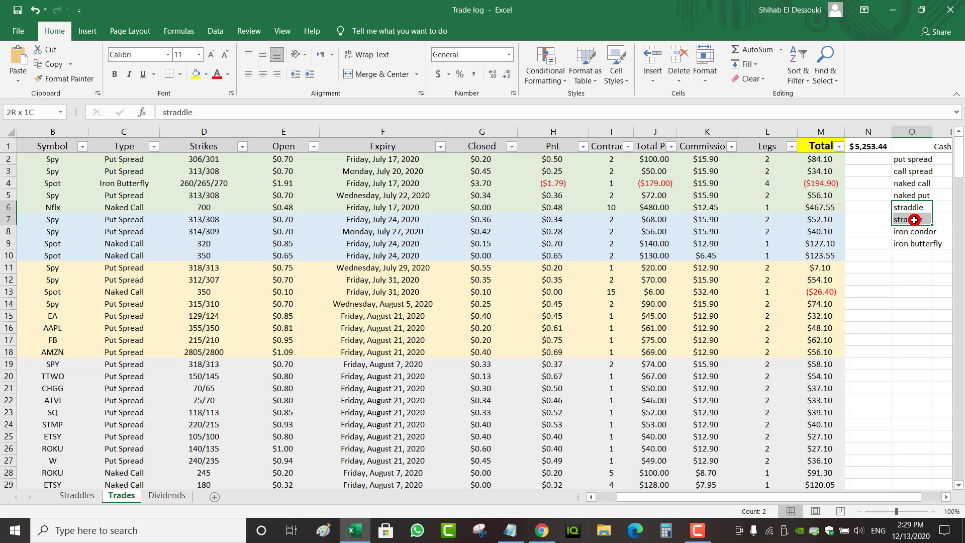
click(914, 232)
click(914, 243)
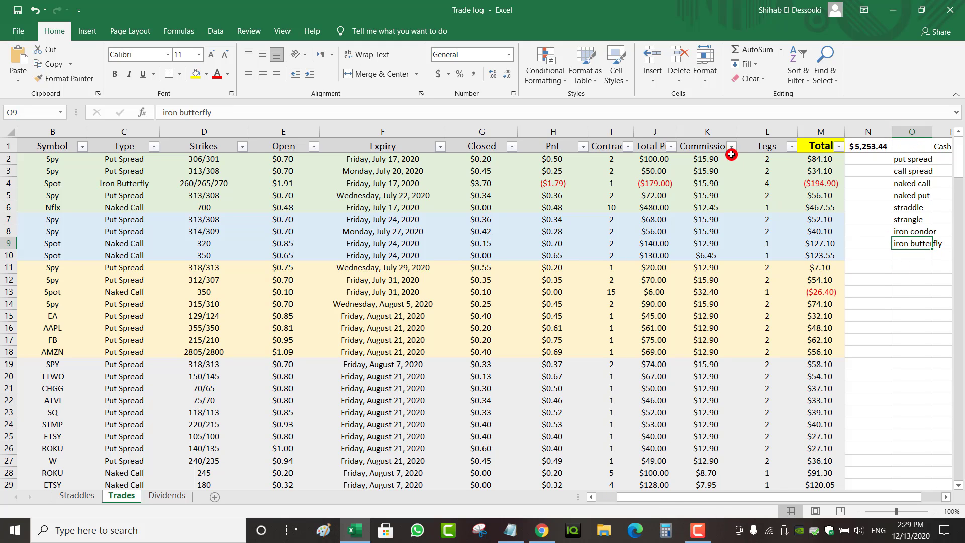
Step: Examine the Legs column and compare it with the trade types listed in the Type column
click(764, 132)
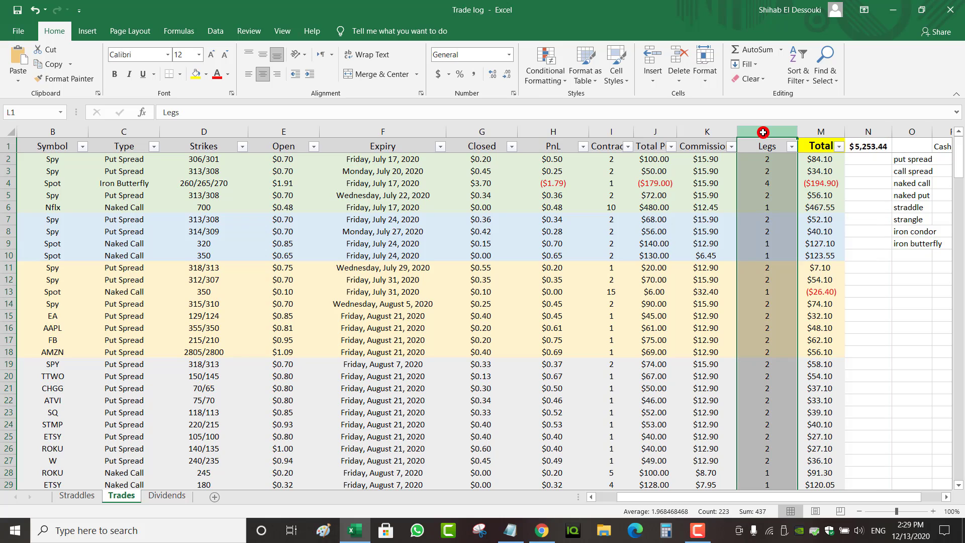
click(592, 497)
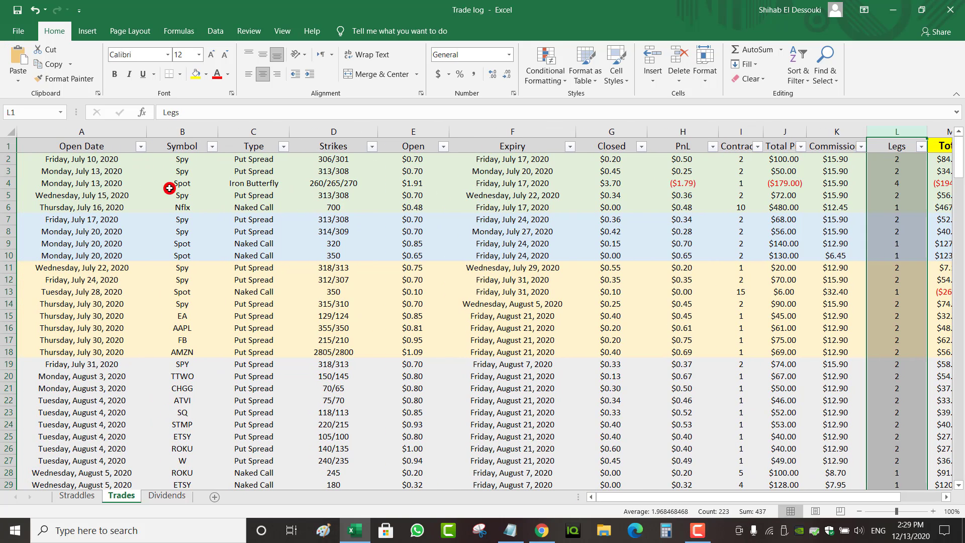
click(259, 131)
click(257, 159)
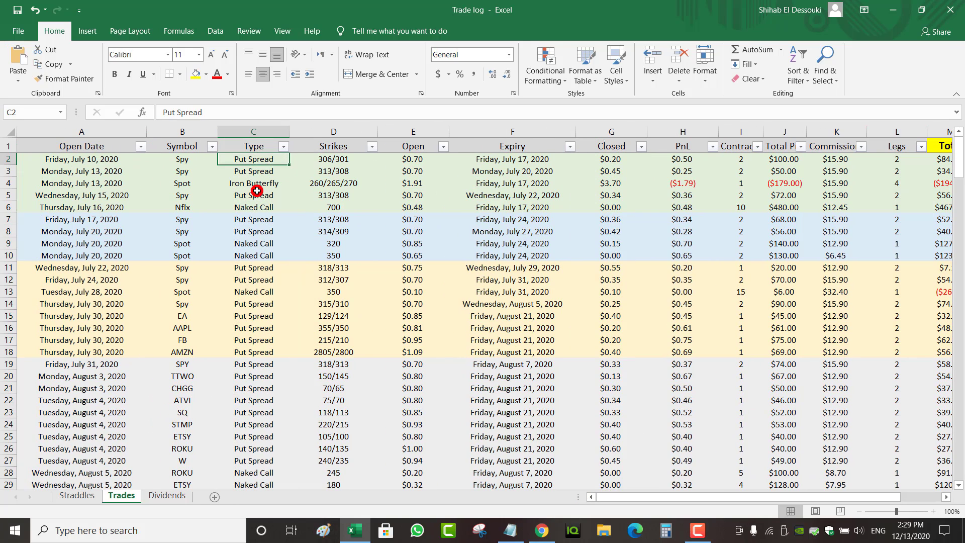
click(261, 185)
click(261, 219)
click(255, 164)
click(253, 184)
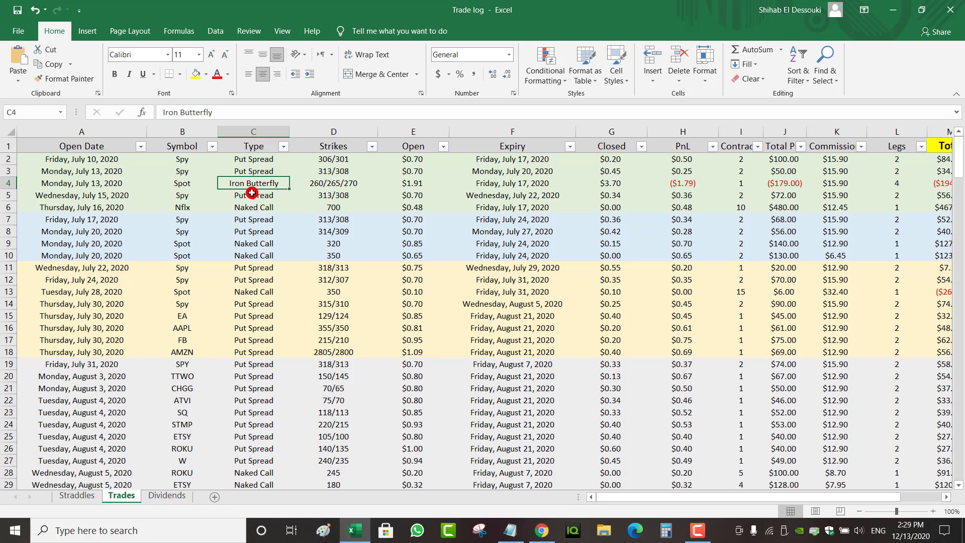
click(252, 196)
click(250, 231)
click(249, 255)
click(286, 158)
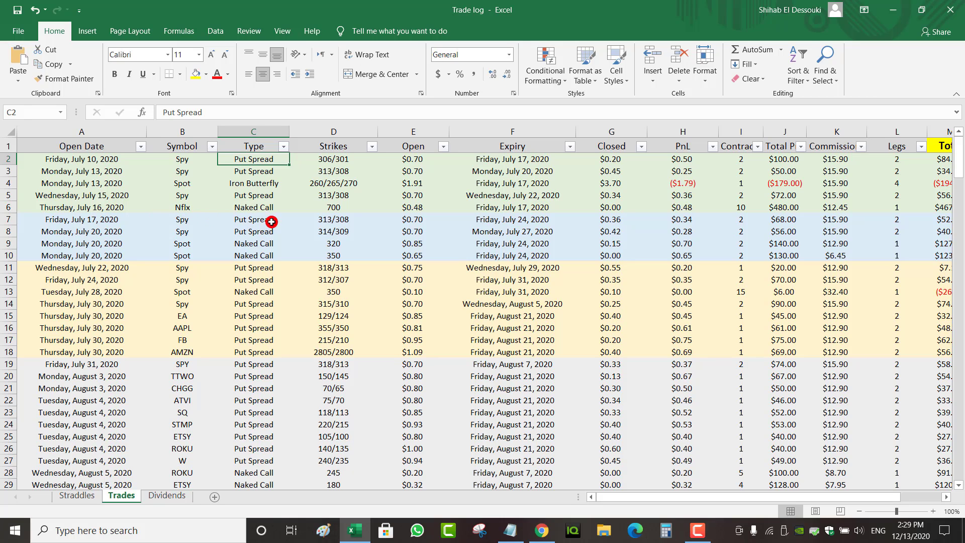
click(264, 205)
Step: Review the Strikes, Open and Expiry entries of the first trades in the log
click(353, 158)
click(347, 191)
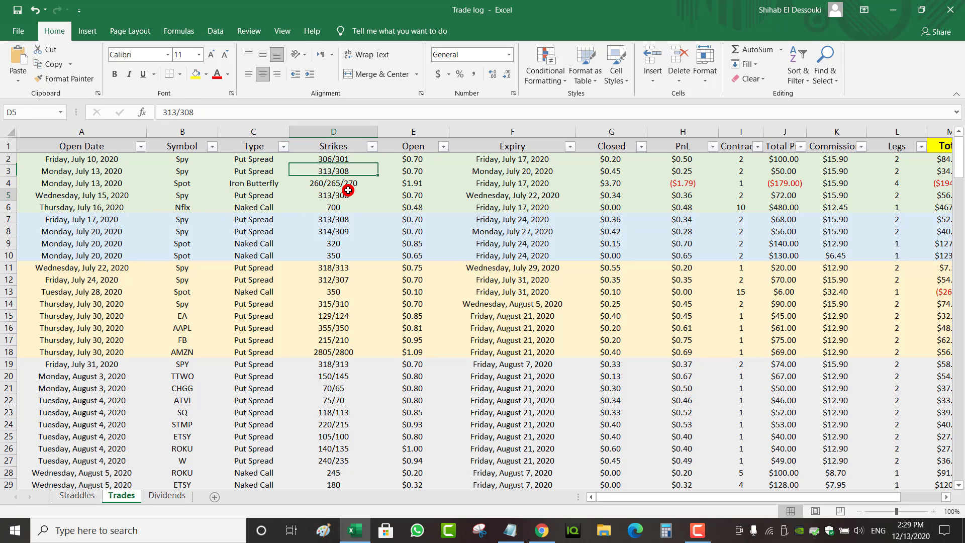
click(341, 217)
click(423, 158)
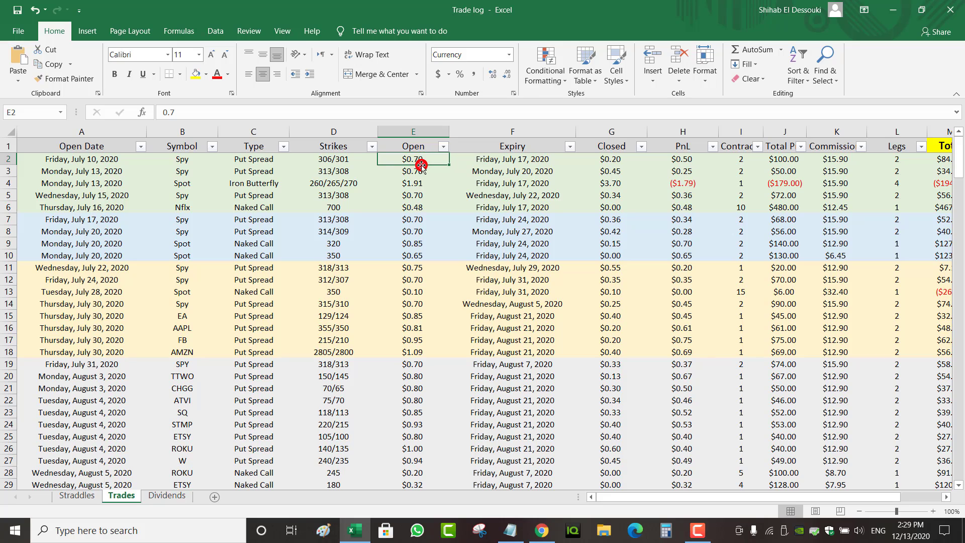
click(420, 170)
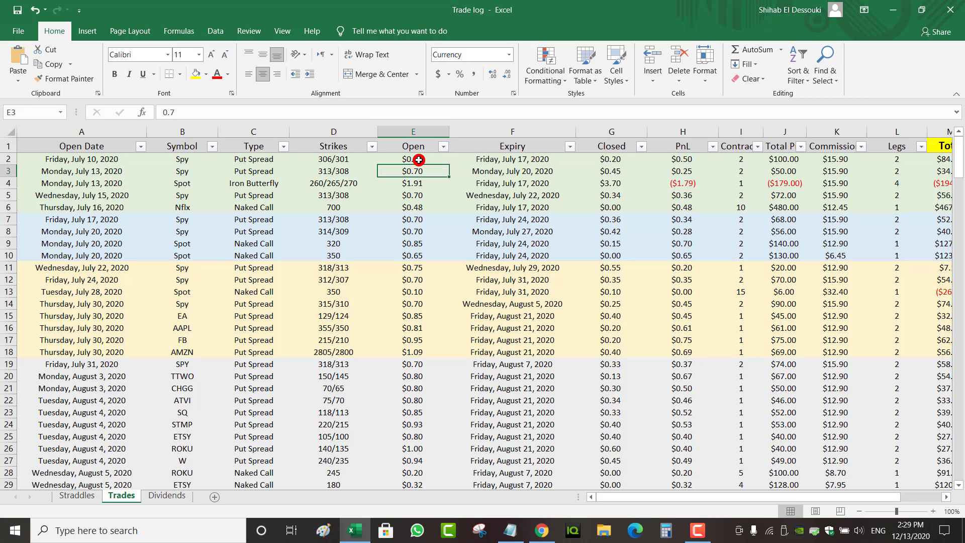
click(519, 172)
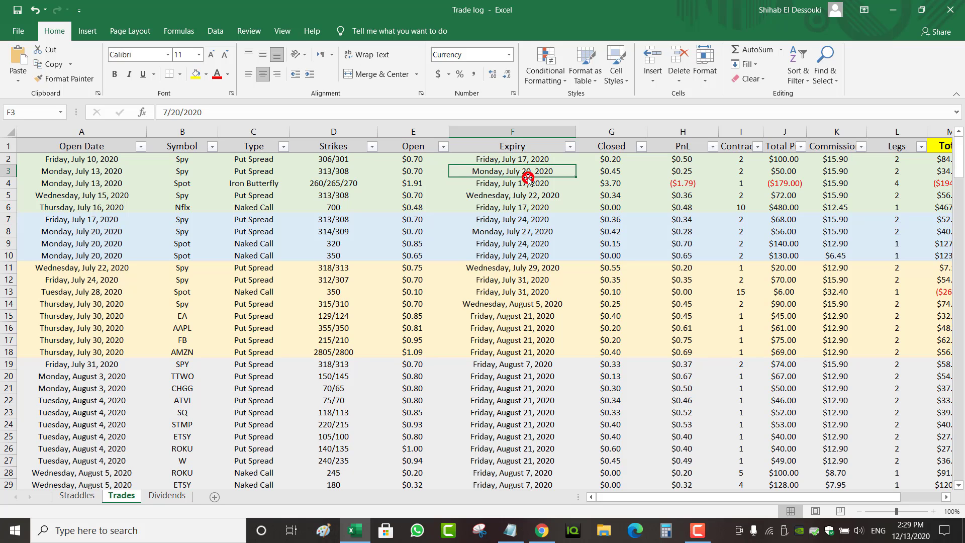
click(522, 197)
click(519, 172)
click(519, 160)
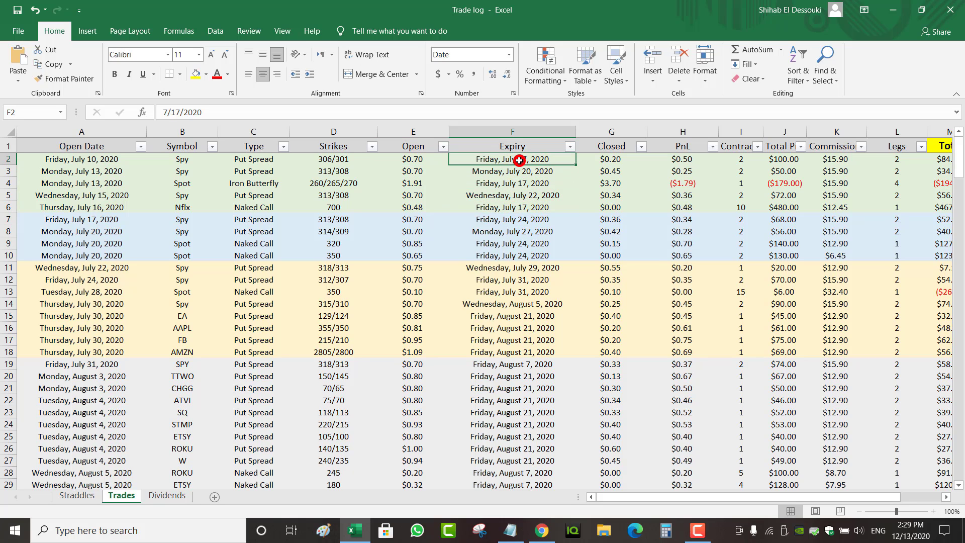
Step: Compare the Closed and Open prices of the first trades and inspect the PnL formulas in H2 and H3
click(613, 159)
click(613, 131)
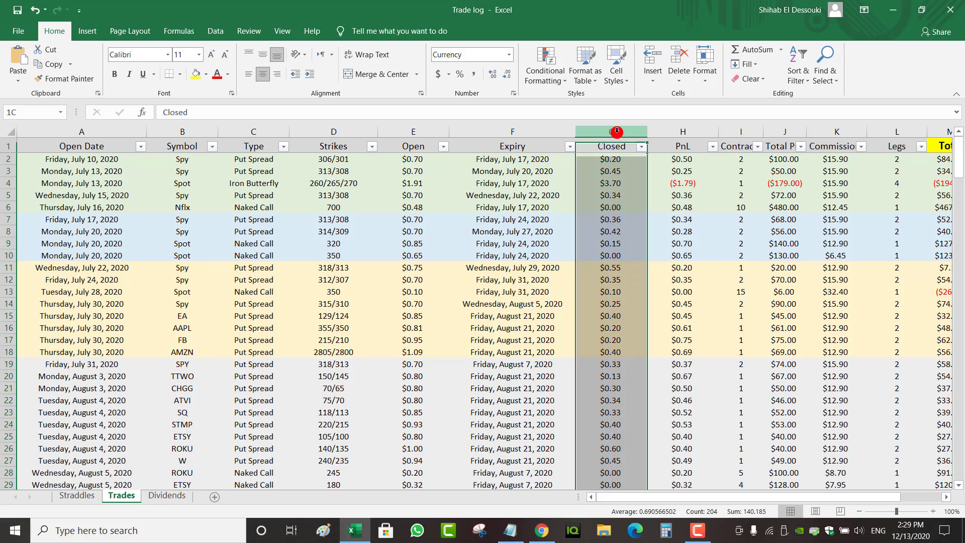
click(614, 170)
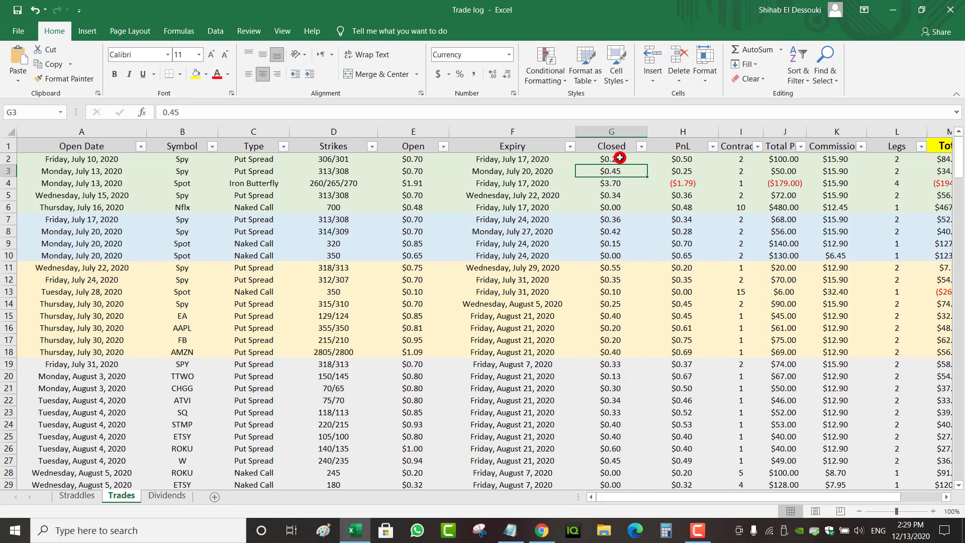
click(404, 159)
click(667, 168)
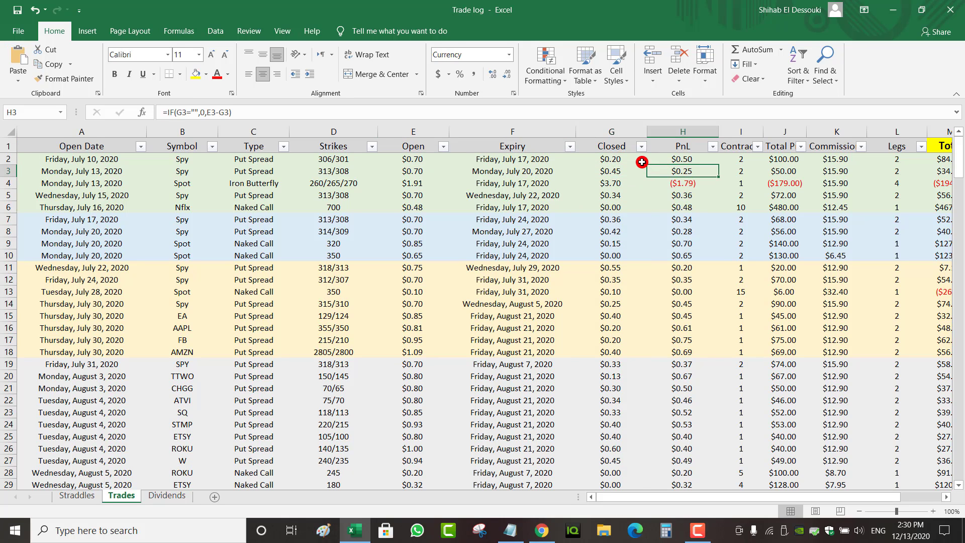
click(615, 161)
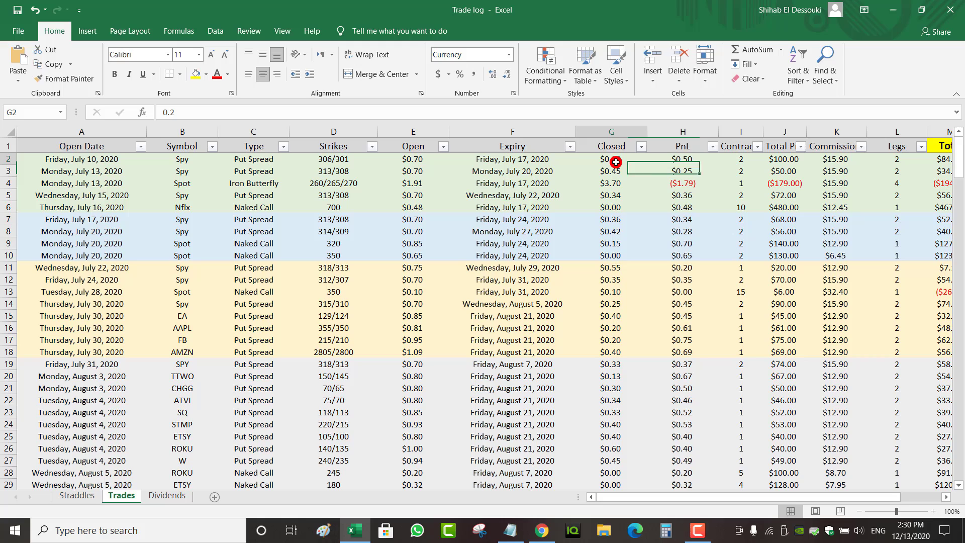
click(434, 159)
click(605, 157)
click(682, 160)
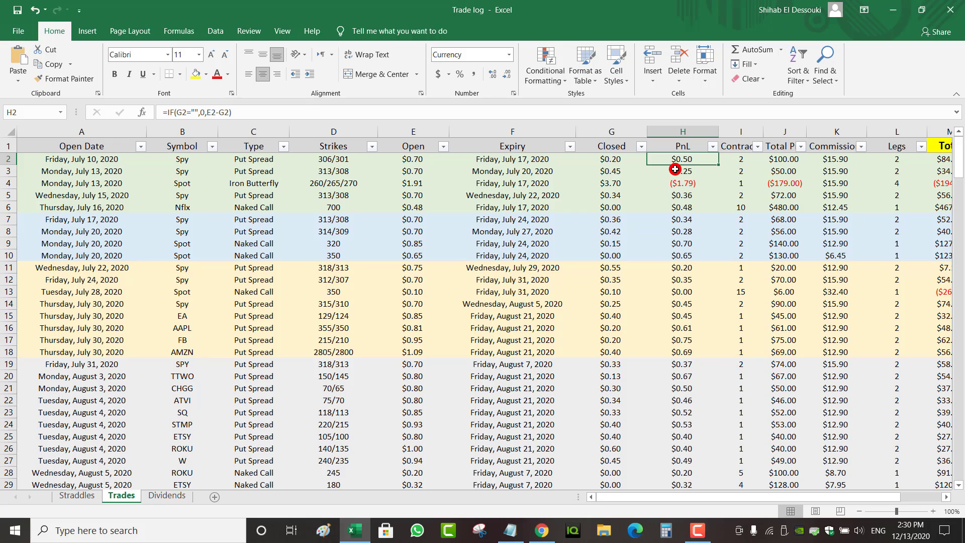
Step: Inspect how the PnL formula handles the trades with blank Closed cells from row 205 down
drag(959, 182, 955, 462)
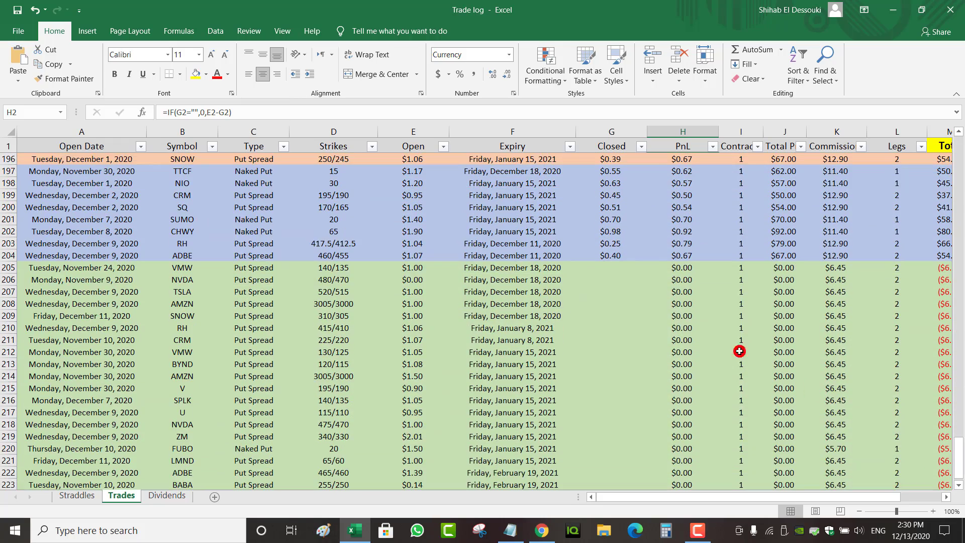
click(618, 279)
click(674, 293)
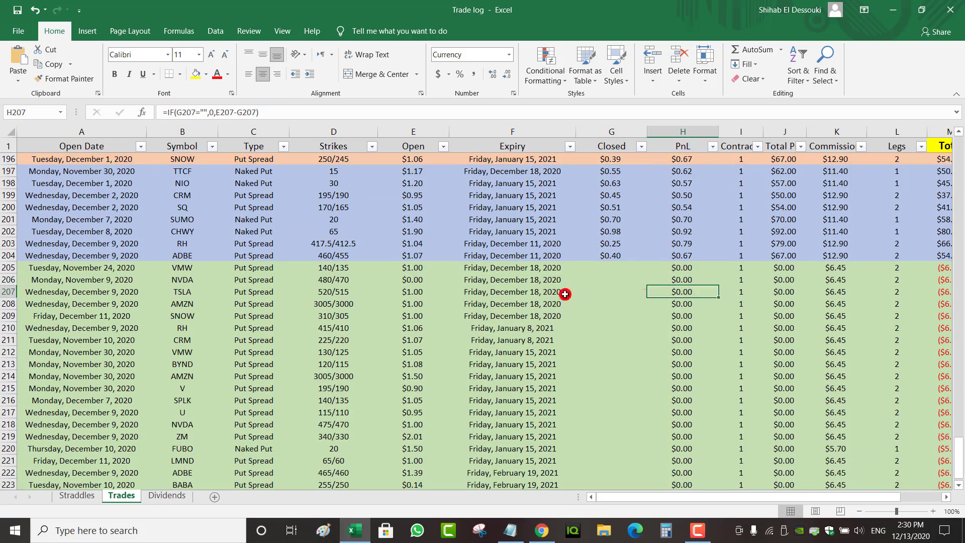
click(413, 280)
drag(608, 268, 603, 471)
click(680, 275)
click(679, 347)
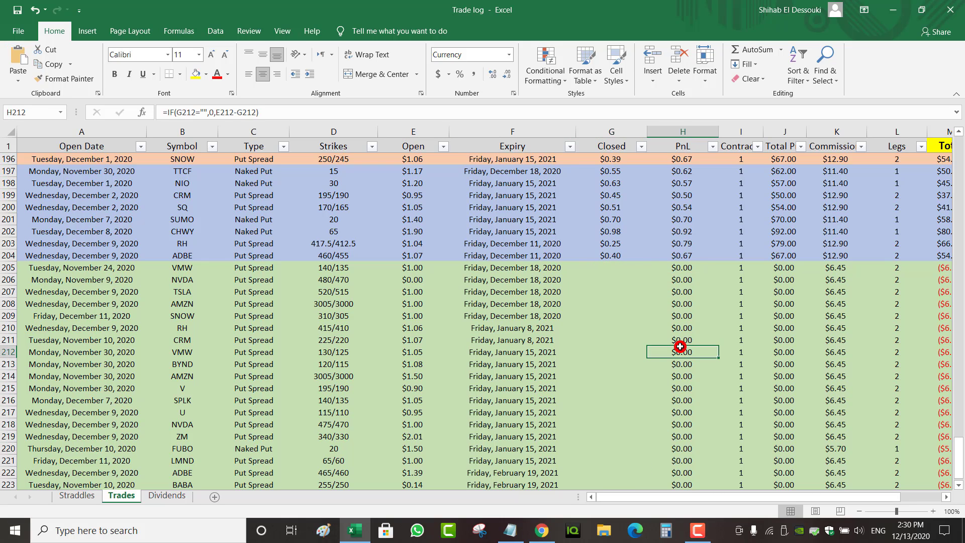
click(652, 317)
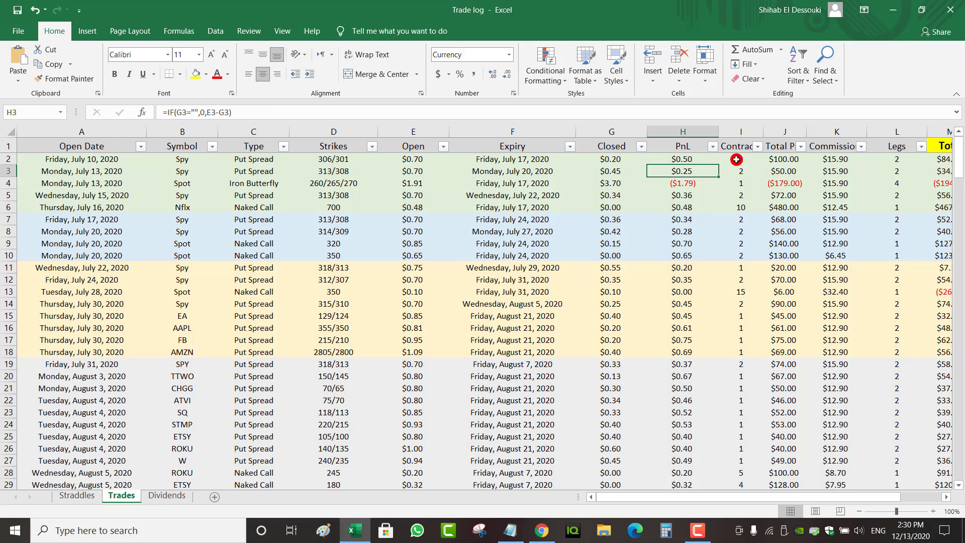
Step: Review the Contracts entries of the first trades and inspect how the formula in J3 combines PnL and Contracts
click(737, 159)
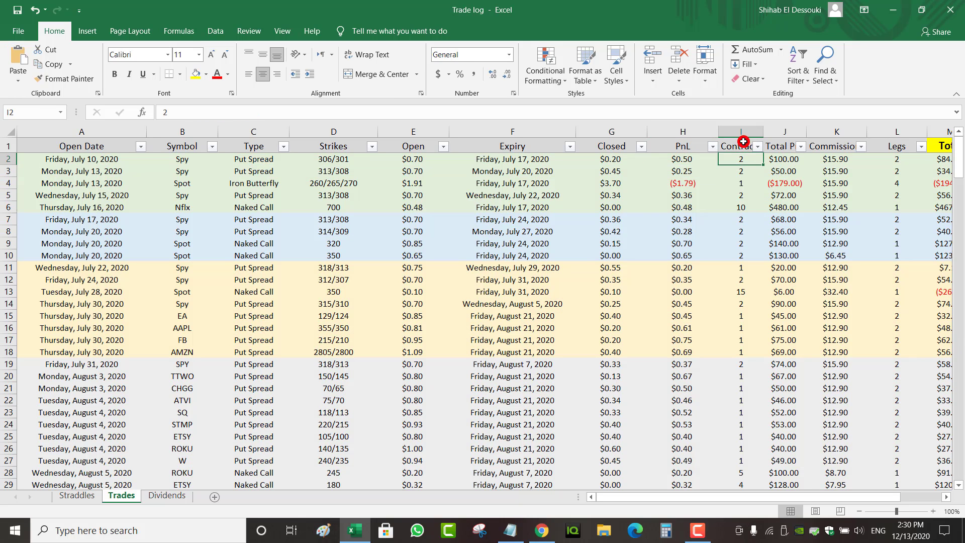
click(745, 167)
click(744, 193)
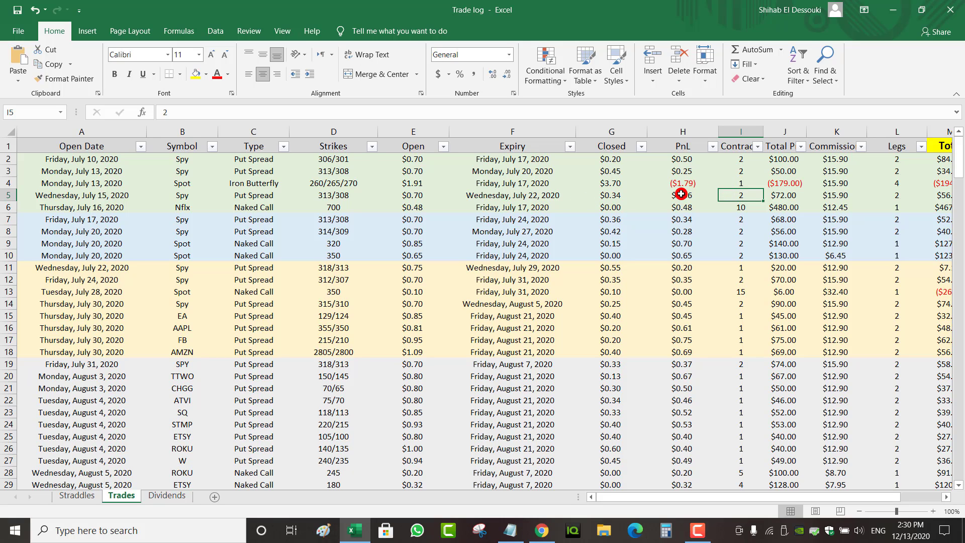
click(775, 170)
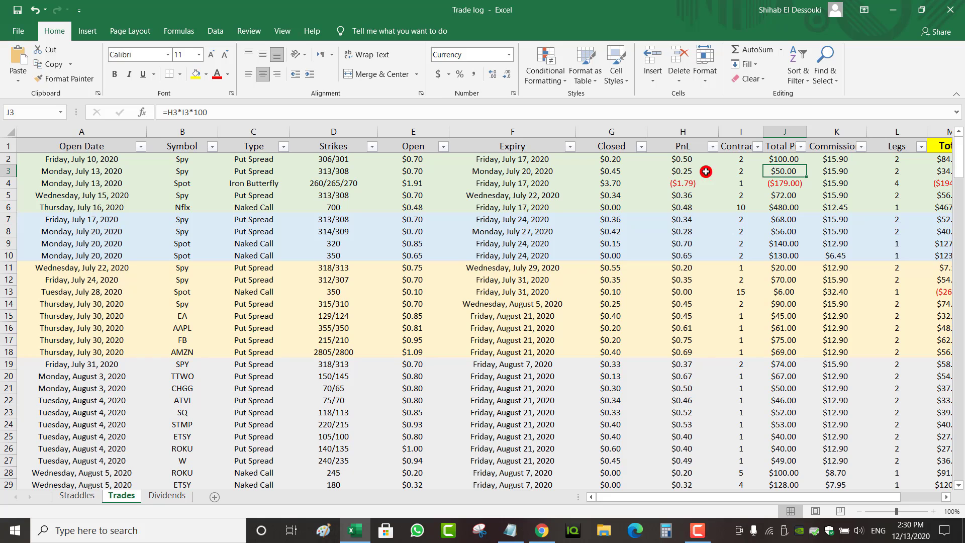
click(692, 150)
click(738, 131)
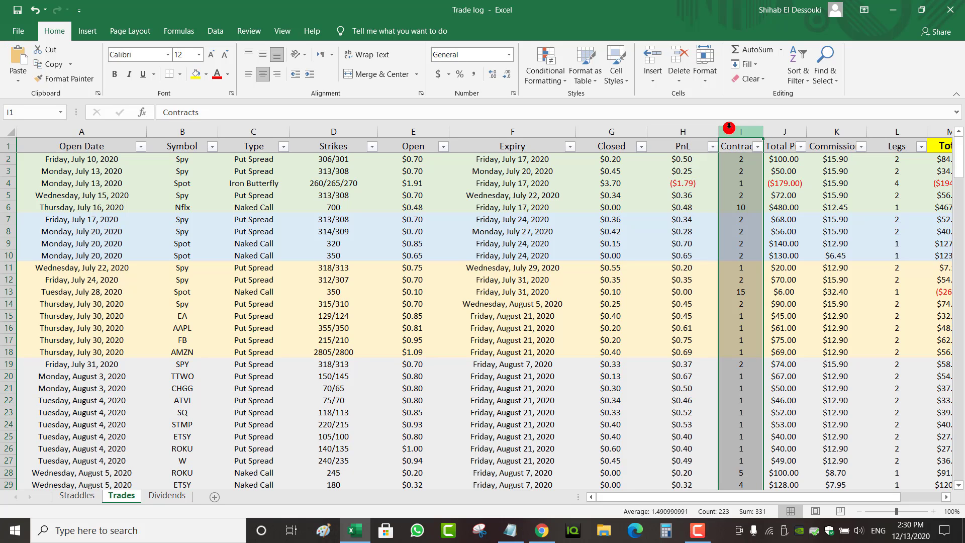
click(677, 180)
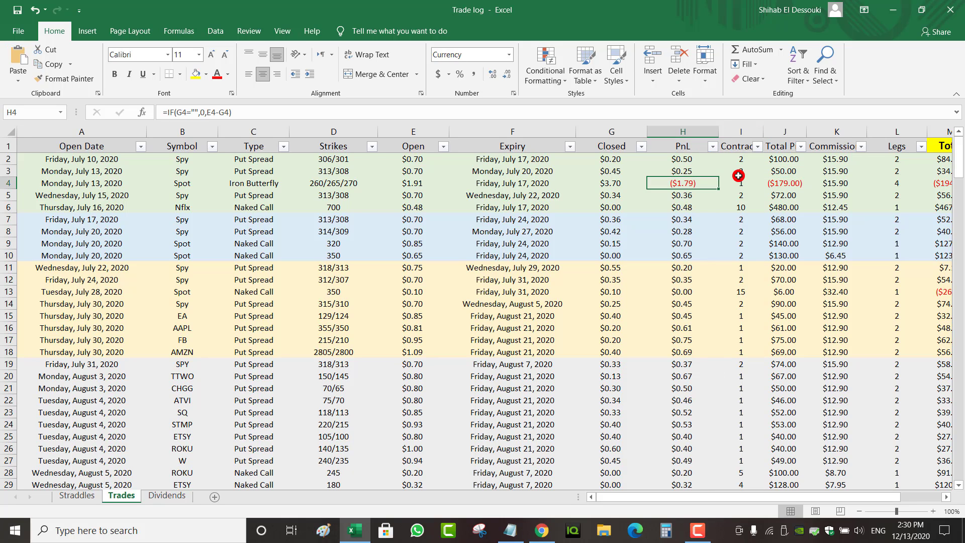
click(739, 172)
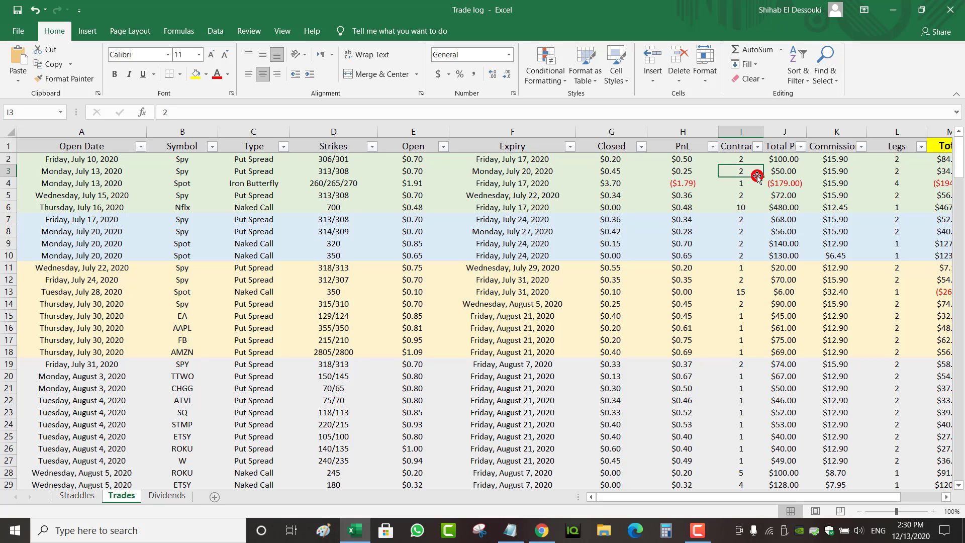
click(780, 169)
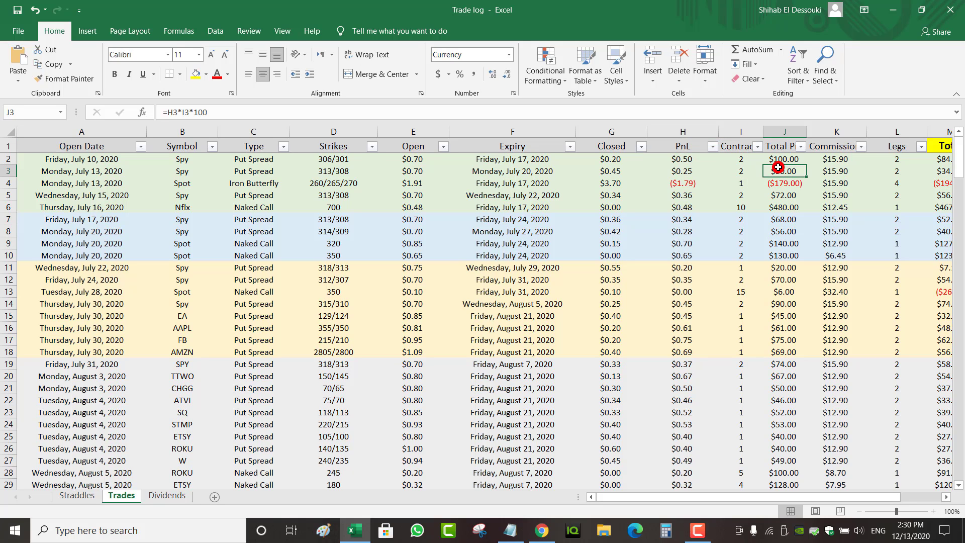
Step: Examine the Commissions column, the list of trade types in O2:O9, and the commission formulas from K2 down to K6
click(947, 497)
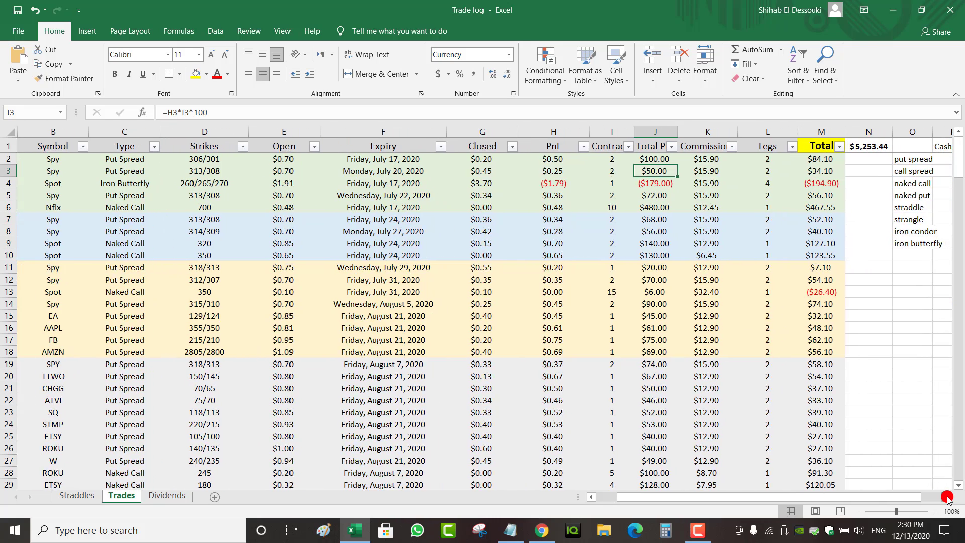
click(947, 497)
click(648, 133)
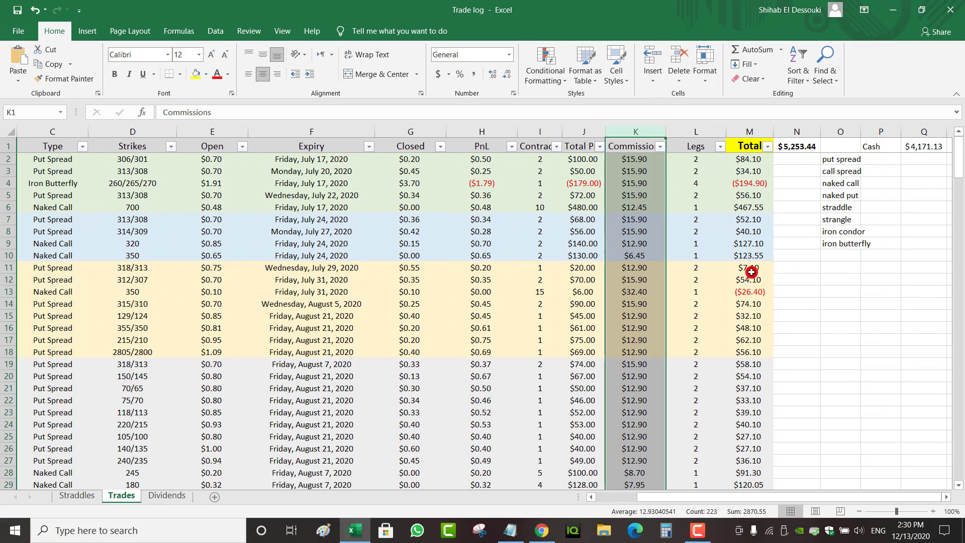
drag(835, 162, 833, 243)
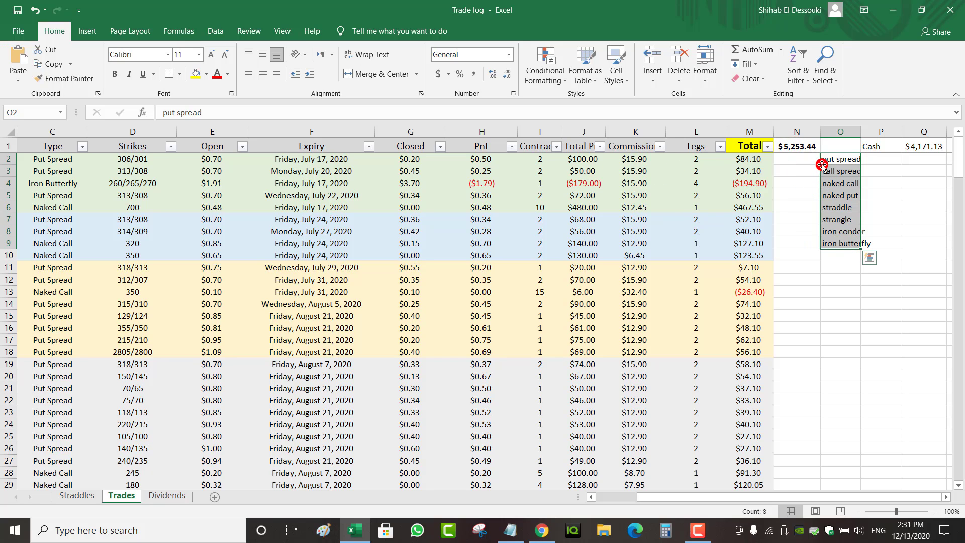
click(834, 194)
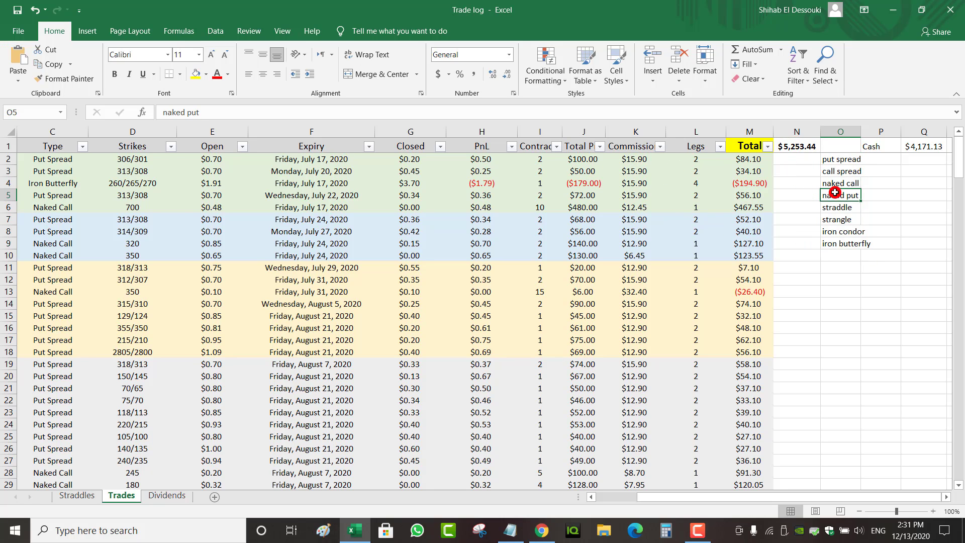
click(636, 159)
key(Down)
key(Down)
key(Down)
key(Down)
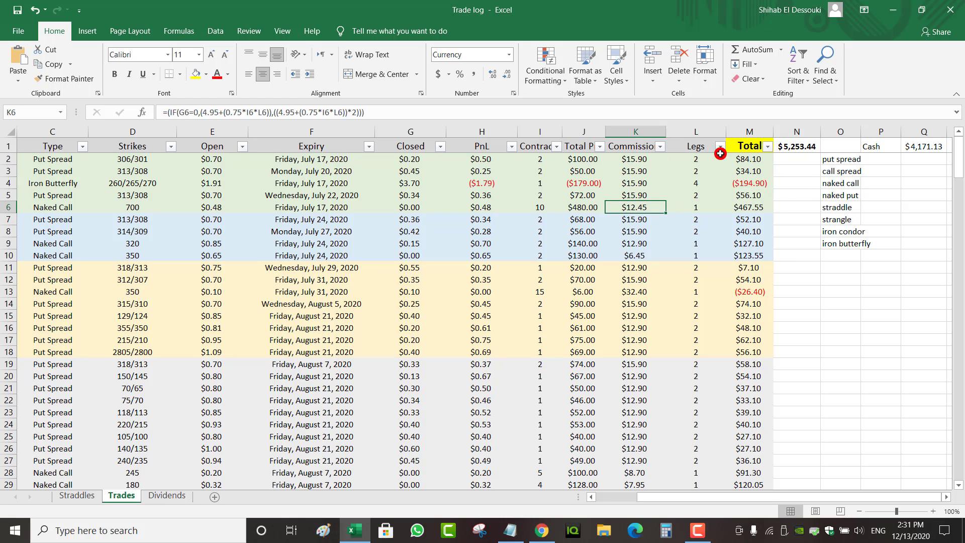
Step: Compare the Type entries of the first trades with the Legs formula in L2 and the trade types it references in column O
click(57, 171)
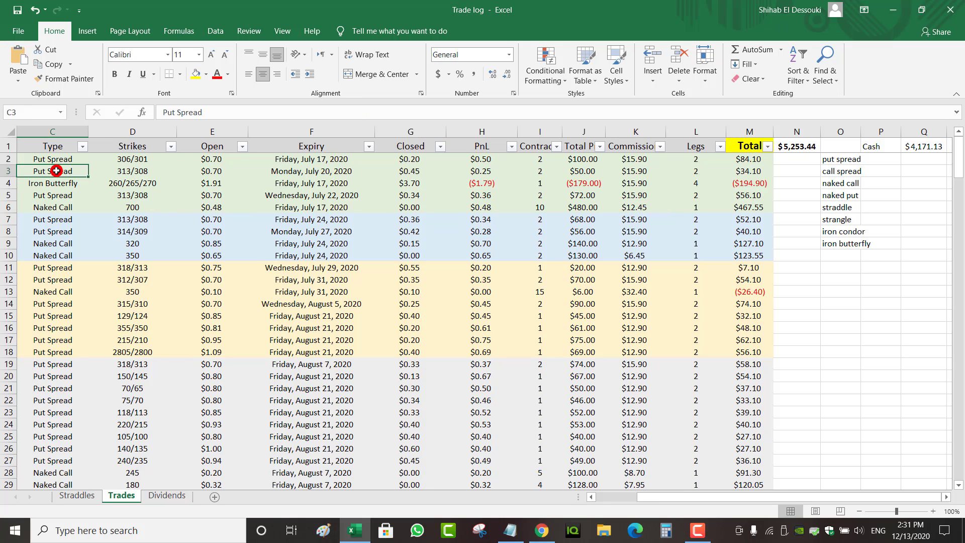
click(53, 159)
click(54, 182)
click(55, 160)
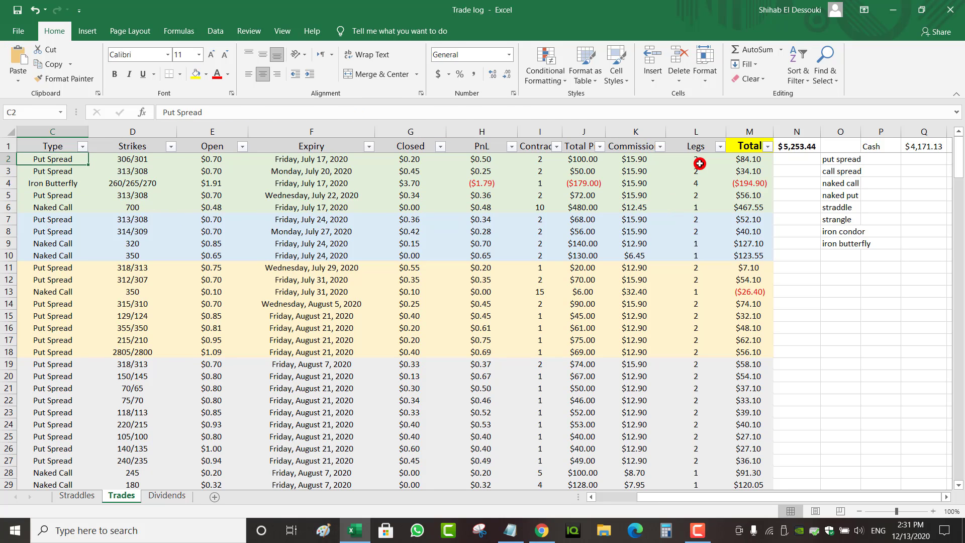
click(700, 161)
click(698, 183)
click(696, 193)
click(692, 161)
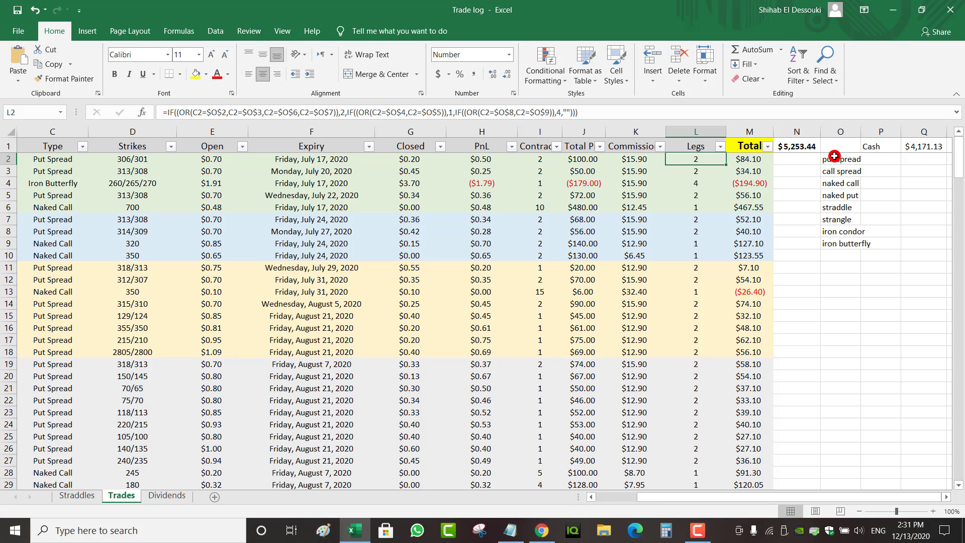
click(875, 160)
click(875, 174)
click(875, 193)
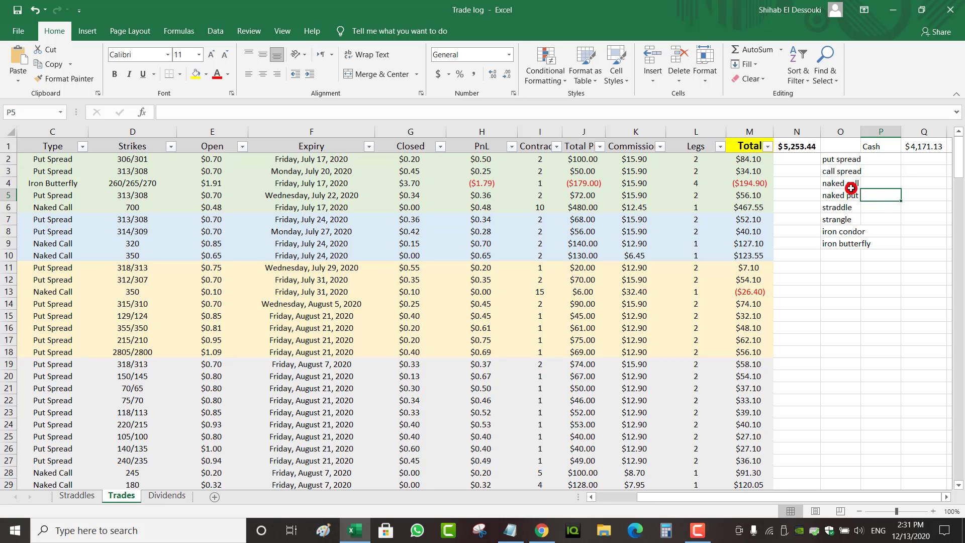
click(701, 158)
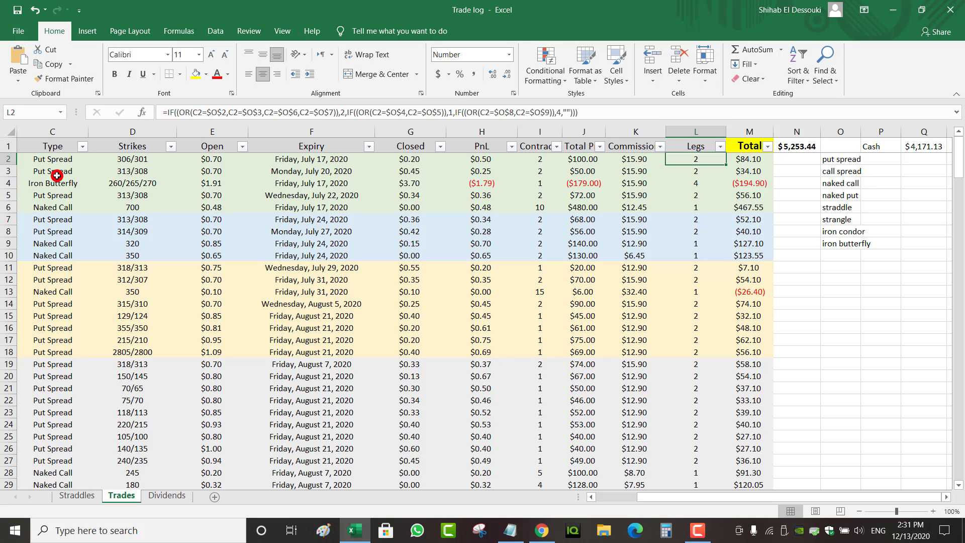
Step: Inspect how the commission formulas in K2 and K10 use the Contracts, Legs and Closed columns
click(540, 172)
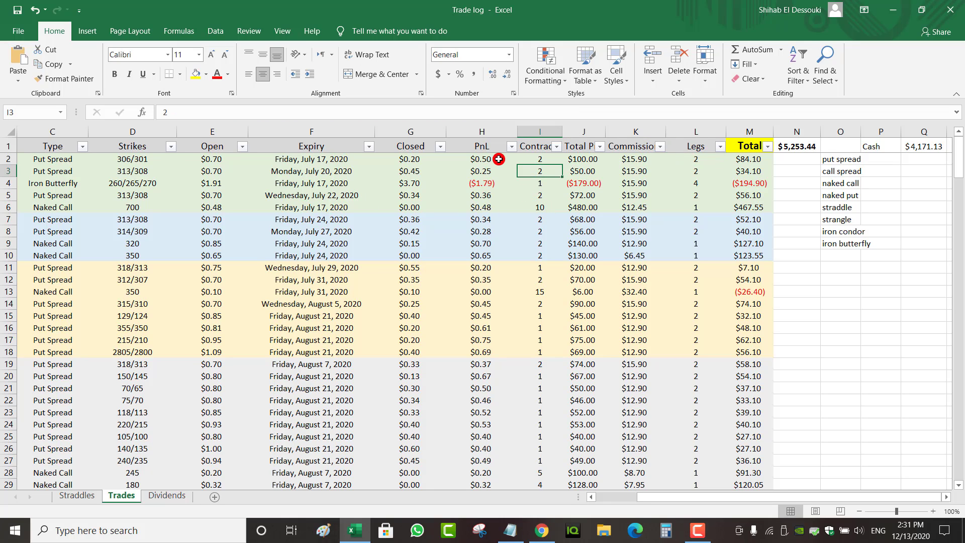
click(540, 160)
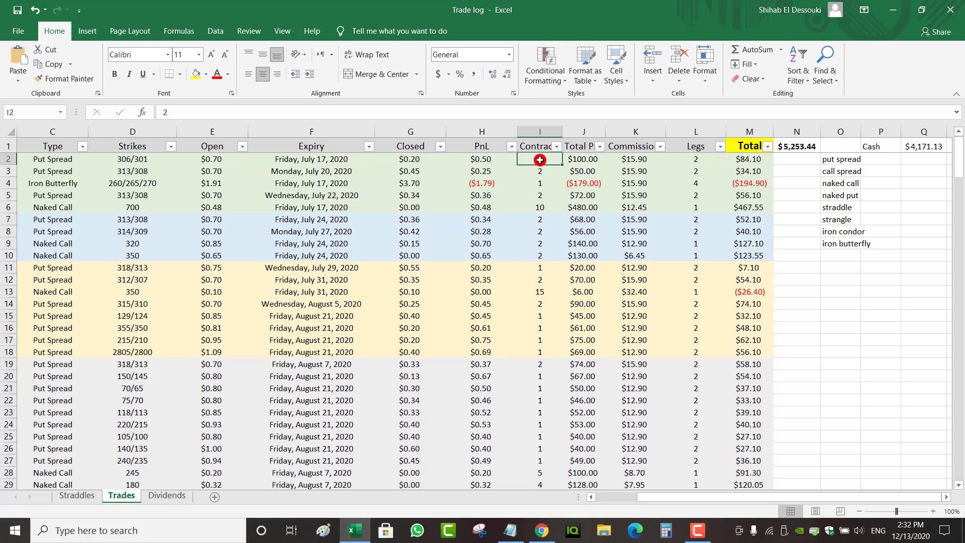
click(634, 159)
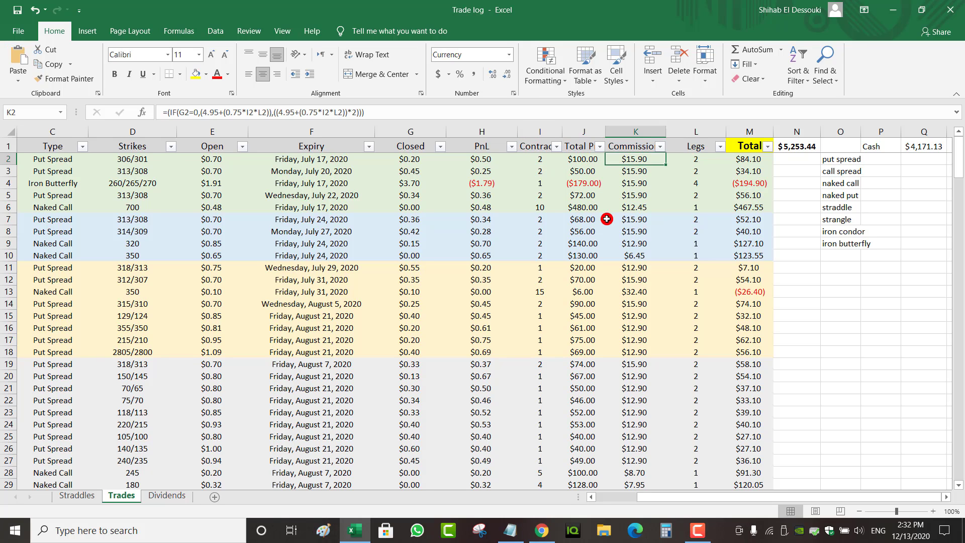
click(533, 133)
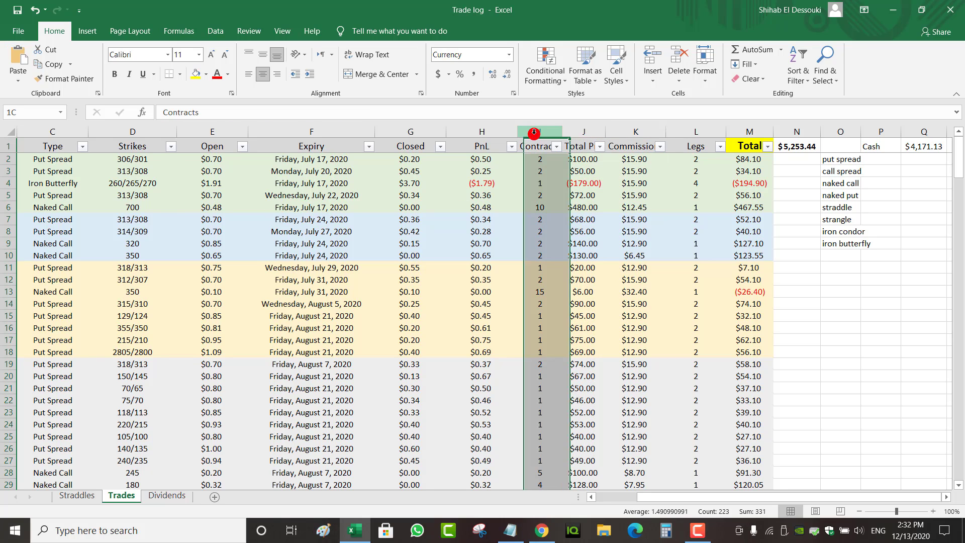
click(696, 133)
click(624, 160)
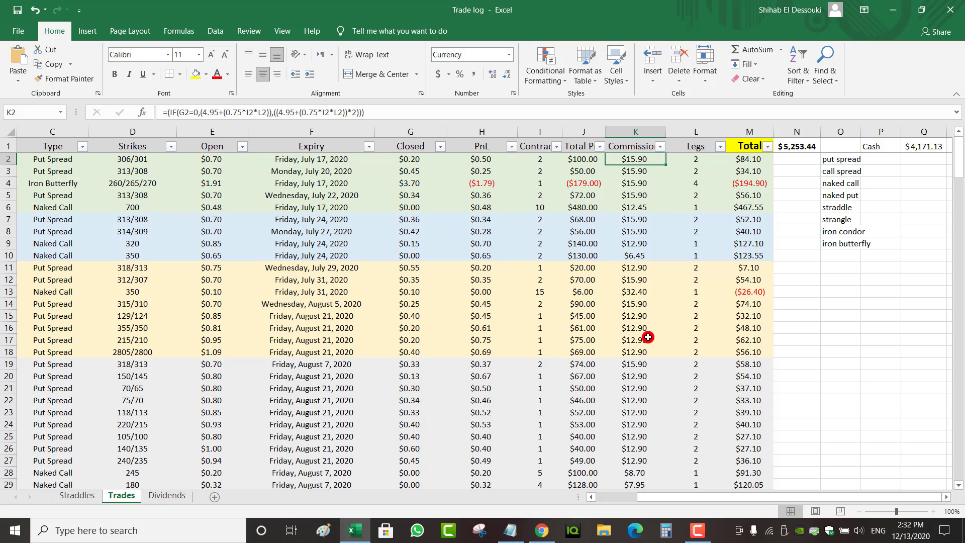
click(400, 253)
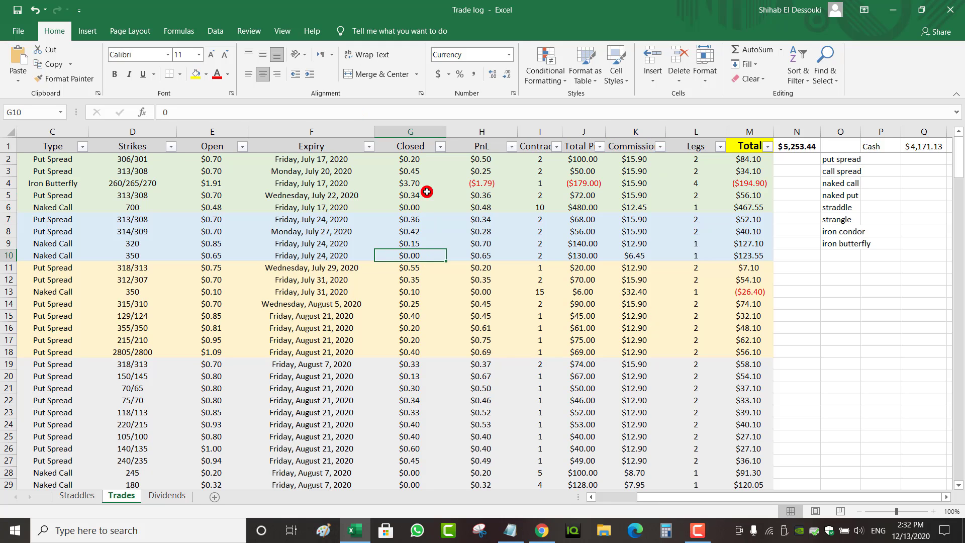
click(646, 252)
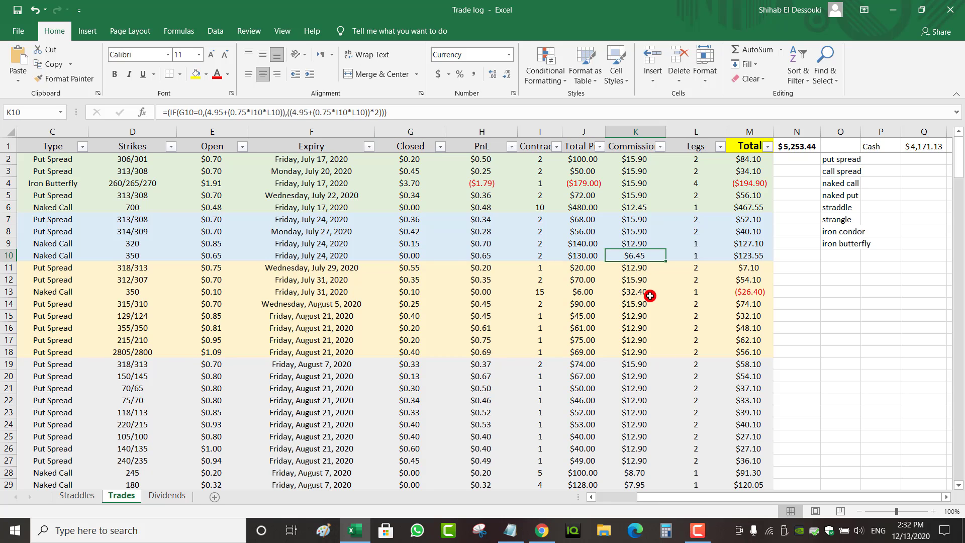
Step: Inspect the Total formulas in M6, M2 and M5 alongside the commission and total profit cells they draw on
click(750, 206)
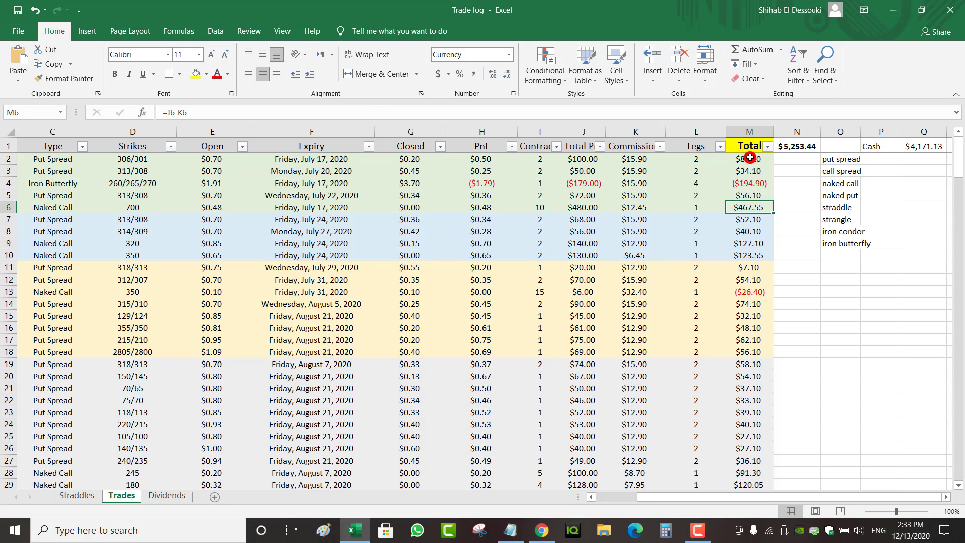
click(751, 163)
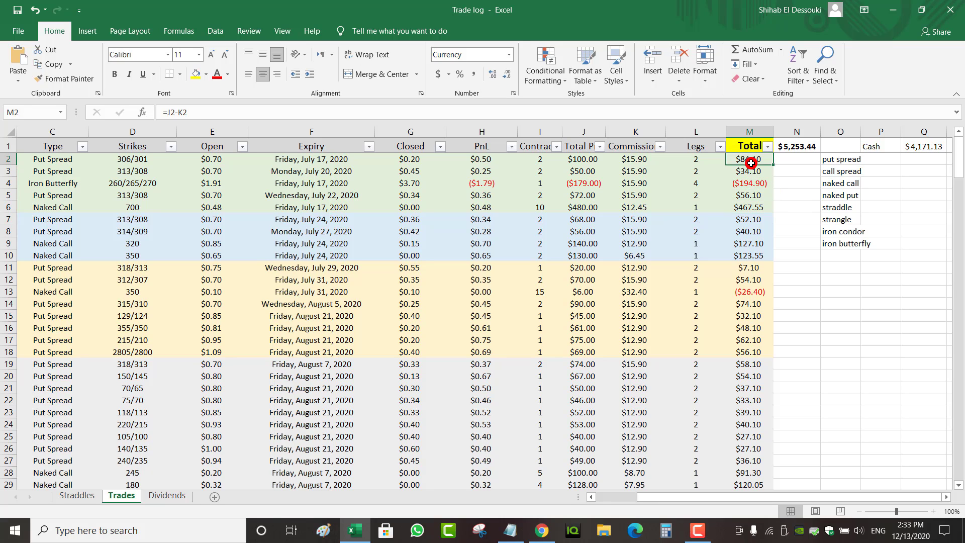
click(747, 195)
click(628, 195)
click(591, 195)
click(588, 219)
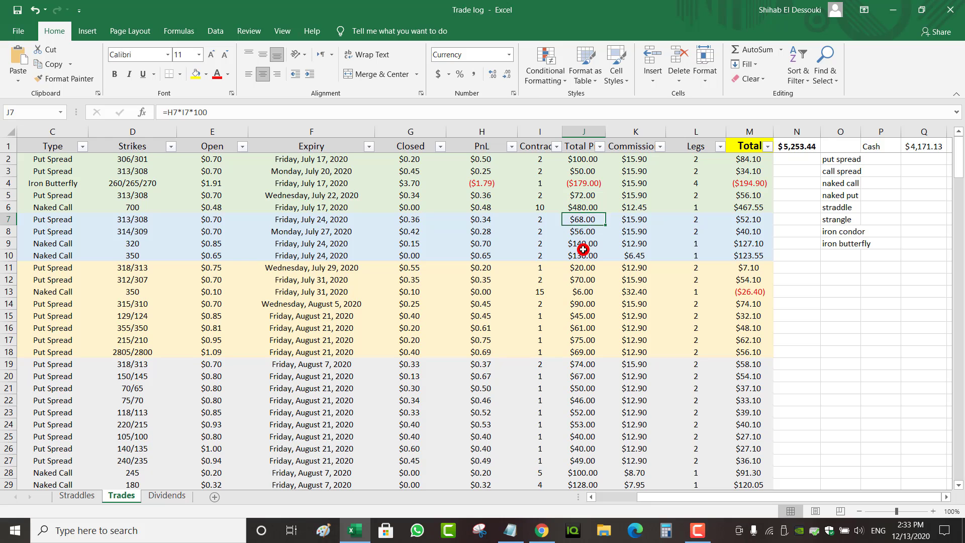
click(584, 279)
click(584, 292)
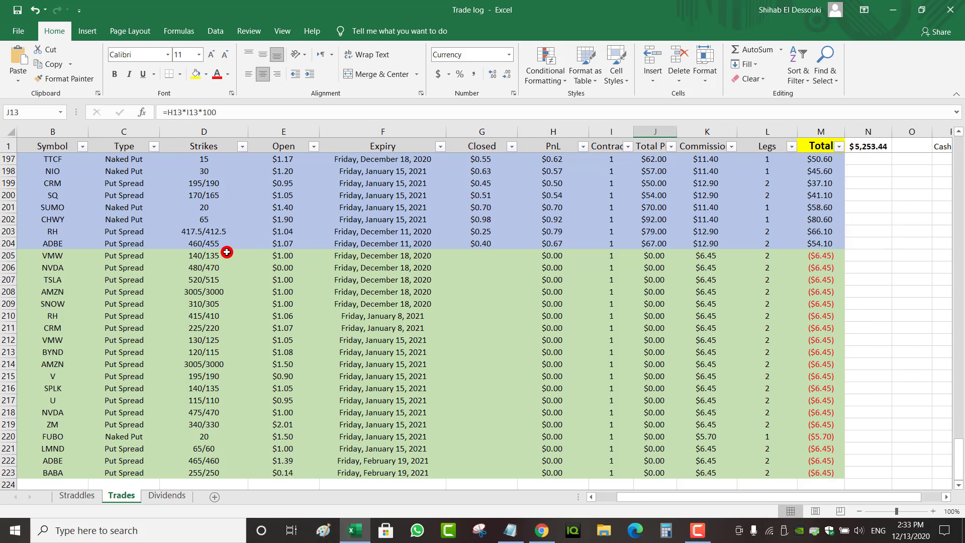
Step: Set the Closed price of the VMW put spread in row 205 to 0
click(285, 255)
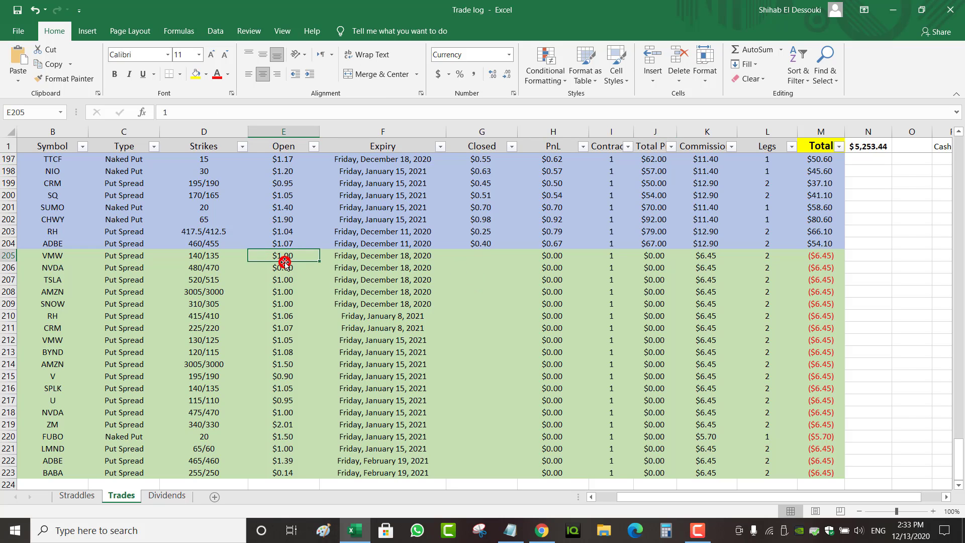
key(ctrl+Up)
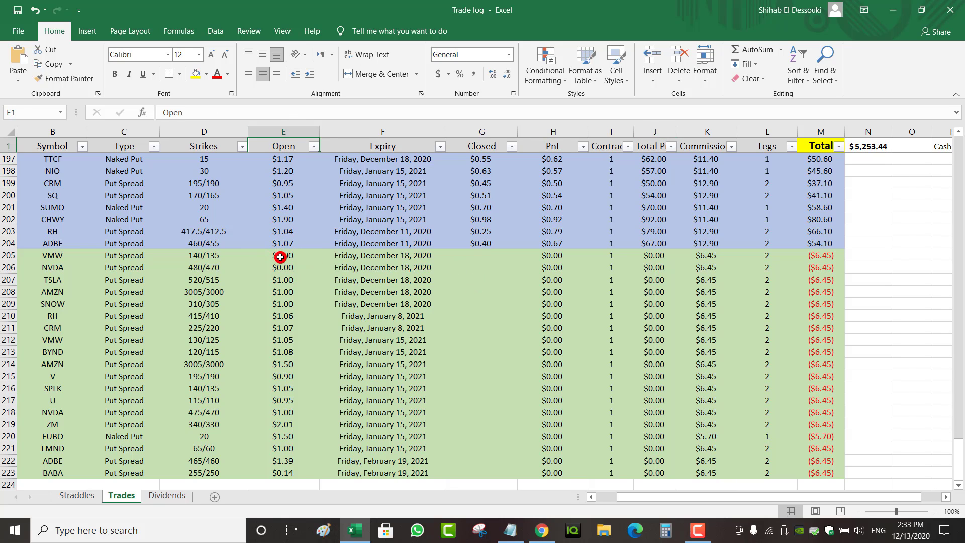
key(ctrl+Down)
click(478, 257)
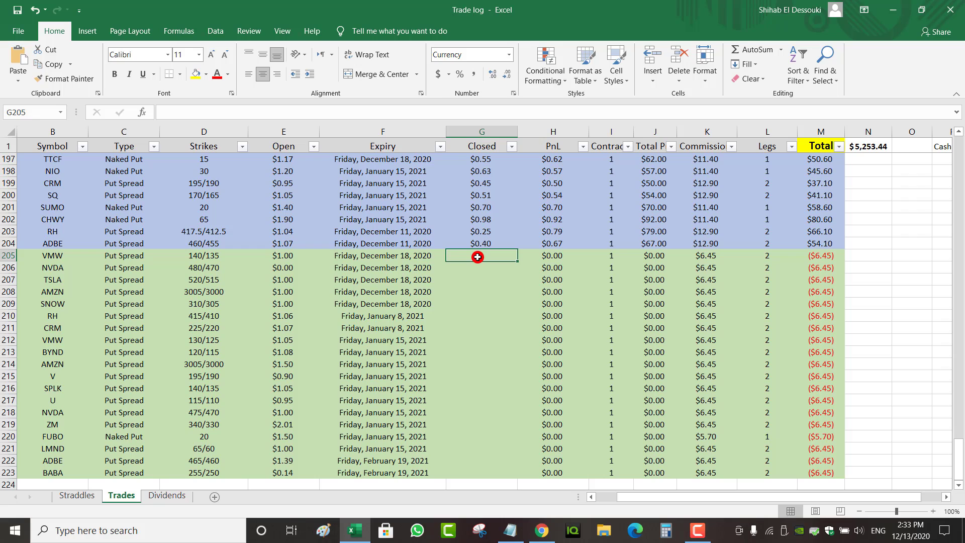
text(0)
key(Return)
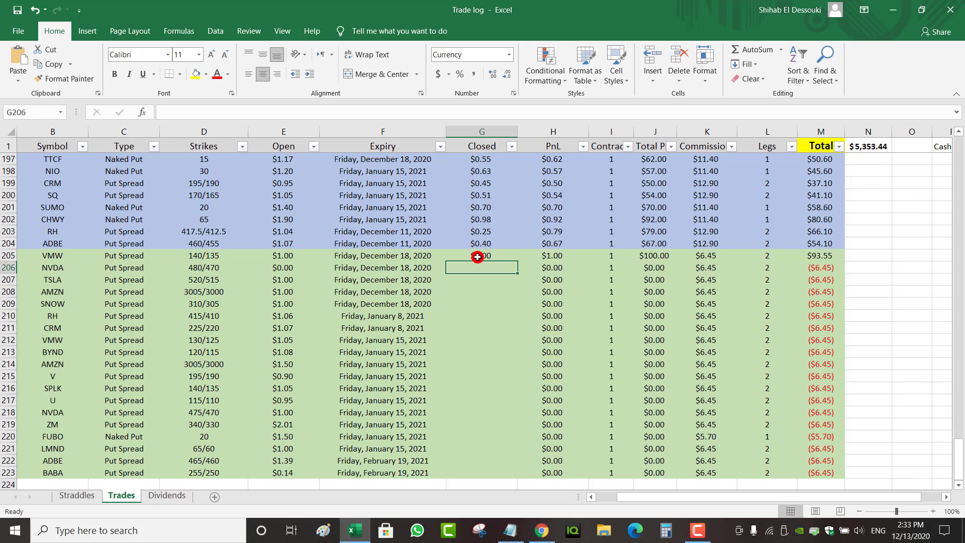
Step: Check the Total and Commissions formulas and the Contracts entry of the VMW trade in row 205
click(827, 256)
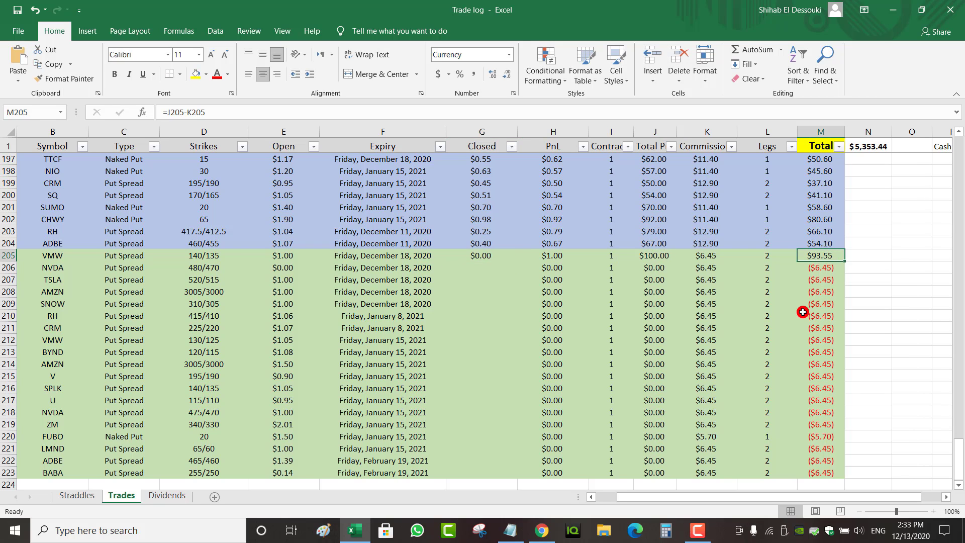
click(710, 256)
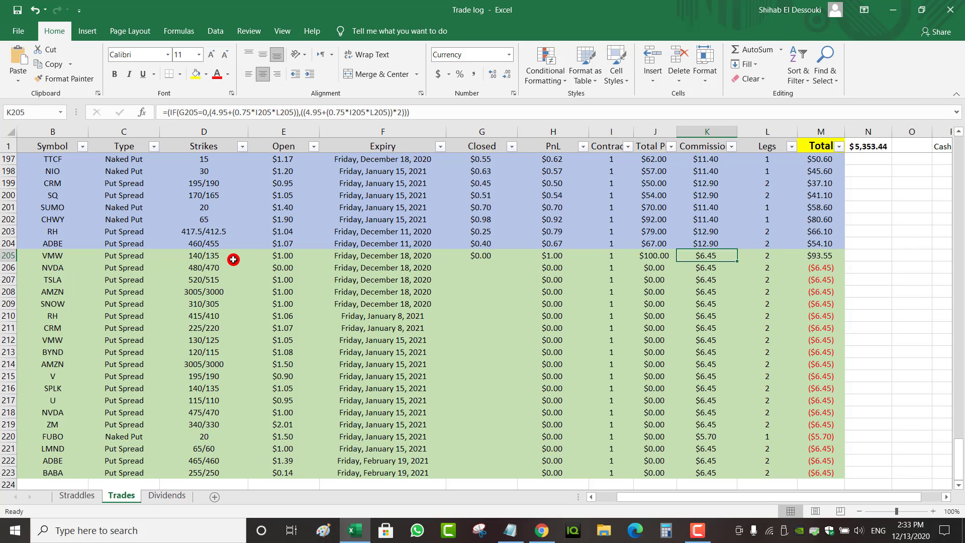
click(616, 257)
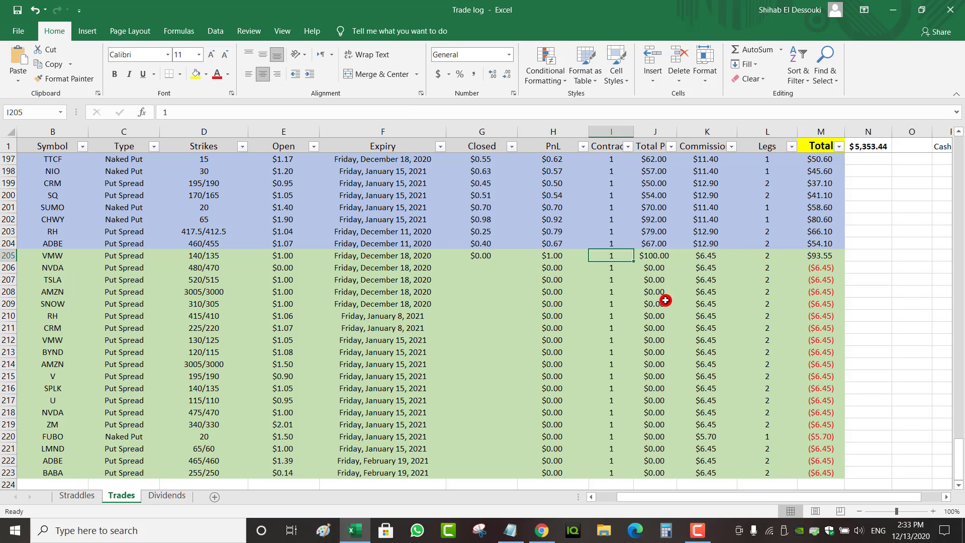
Step: Set the VMW trade in row 205 to 2 contracts with a Closed price of 0.5
text(2)
key(Return)
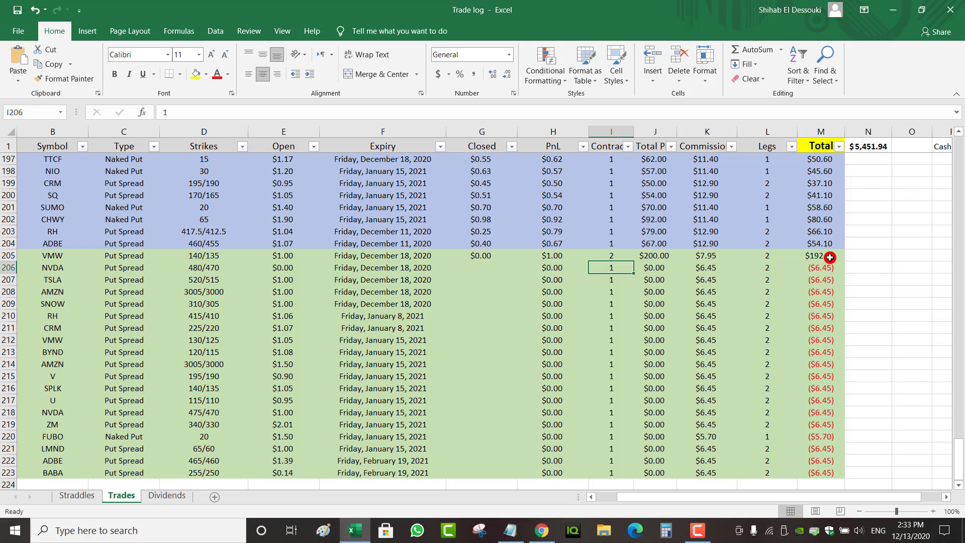
click(485, 259)
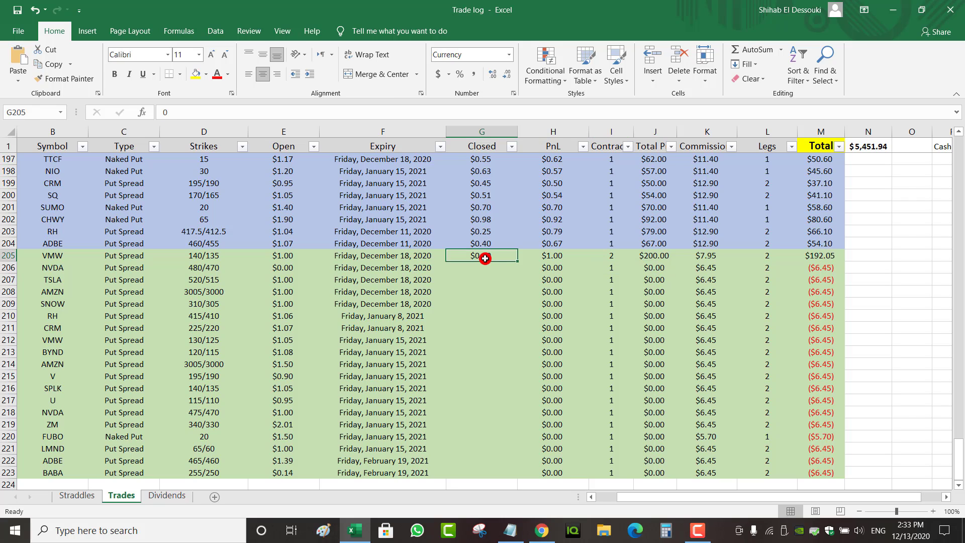
text(0.5)
key(Return)
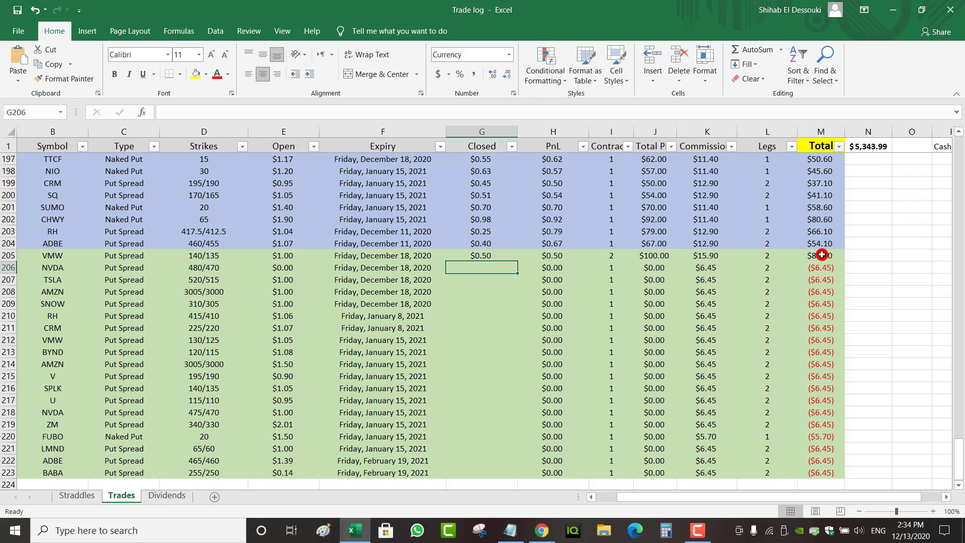
Step: Set the VMW trade's Contracts in row 205 to 1 and check its Total and Commissions formulas
click(599, 258)
text(1)
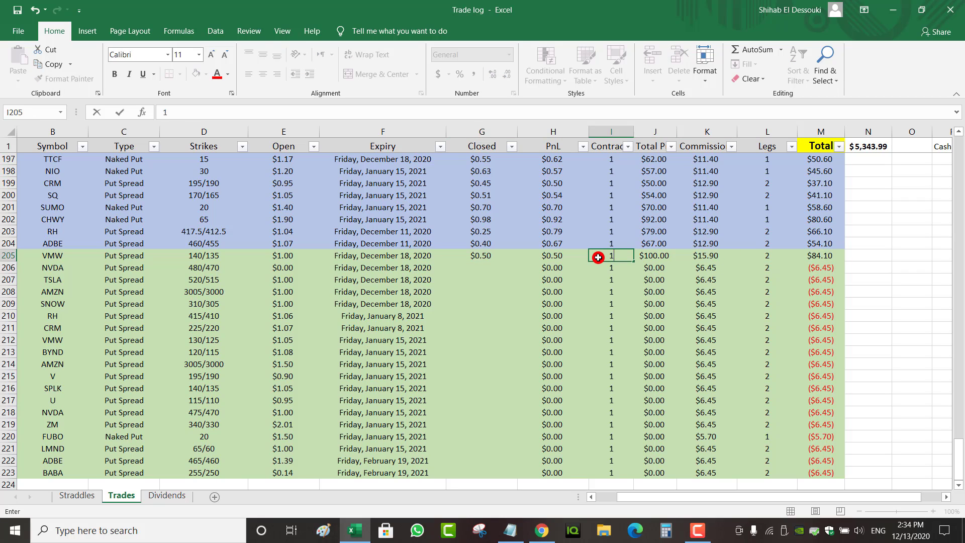
click(815, 254)
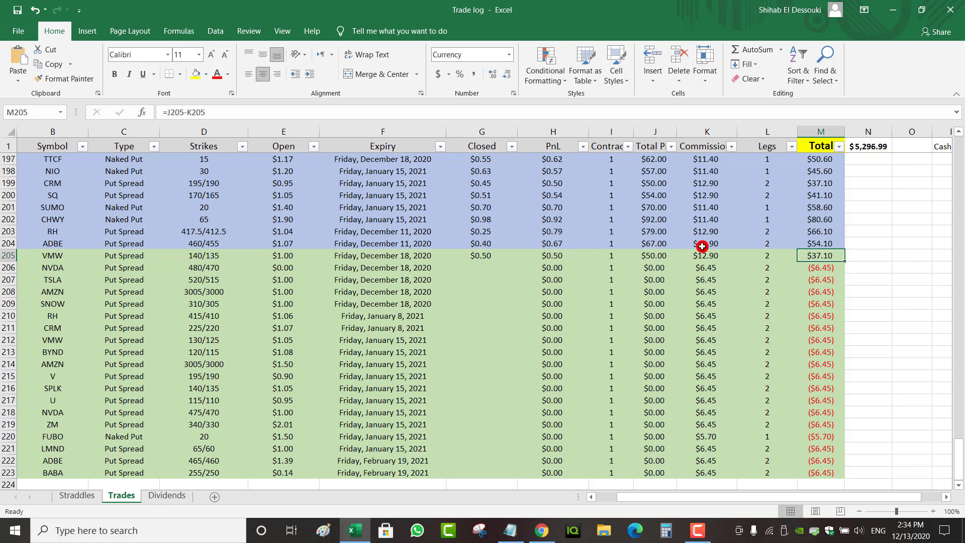
click(705, 259)
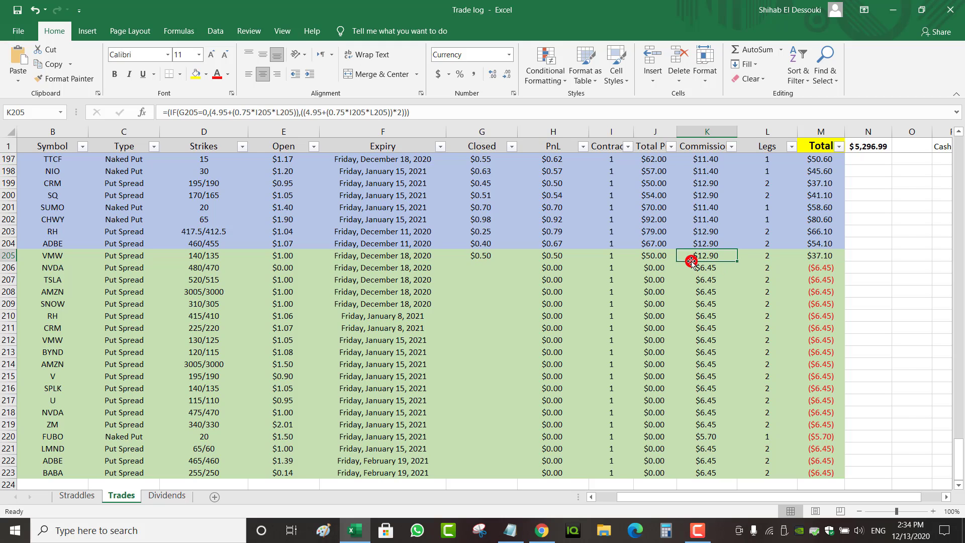
Step: Clear the VMW trade's Closed price in row 205 and check its Total P, Total, Commissions and Open cells
click(480, 256)
key(Delete)
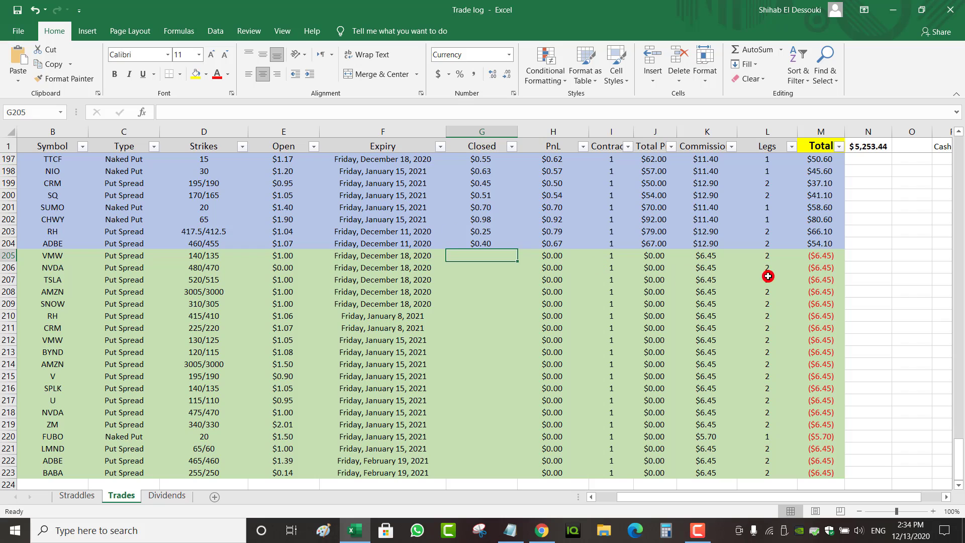
click(655, 255)
click(835, 258)
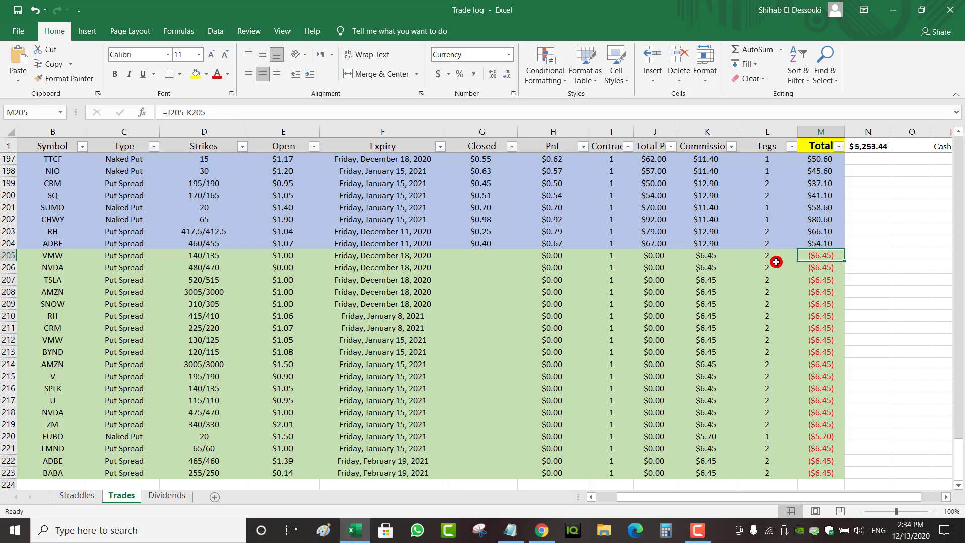
click(709, 257)
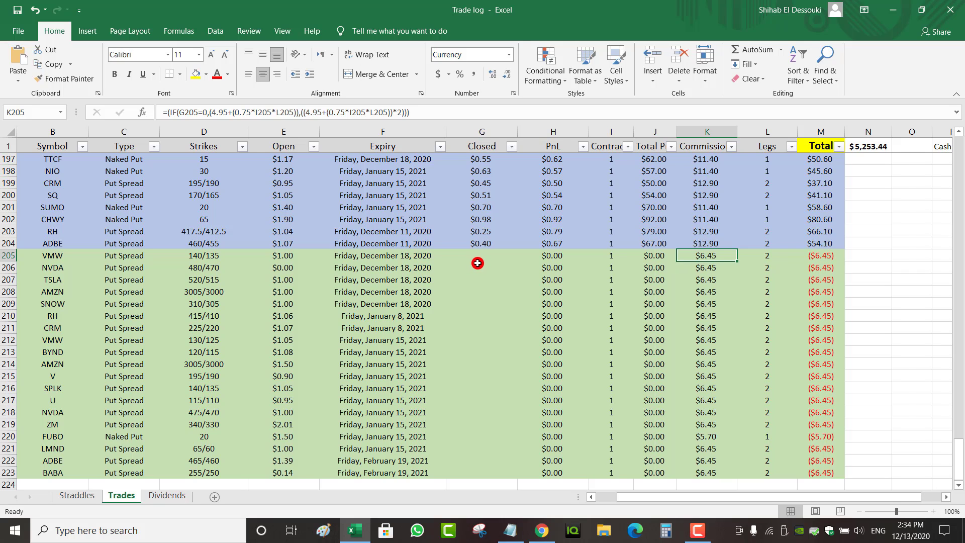
click(265, 257)
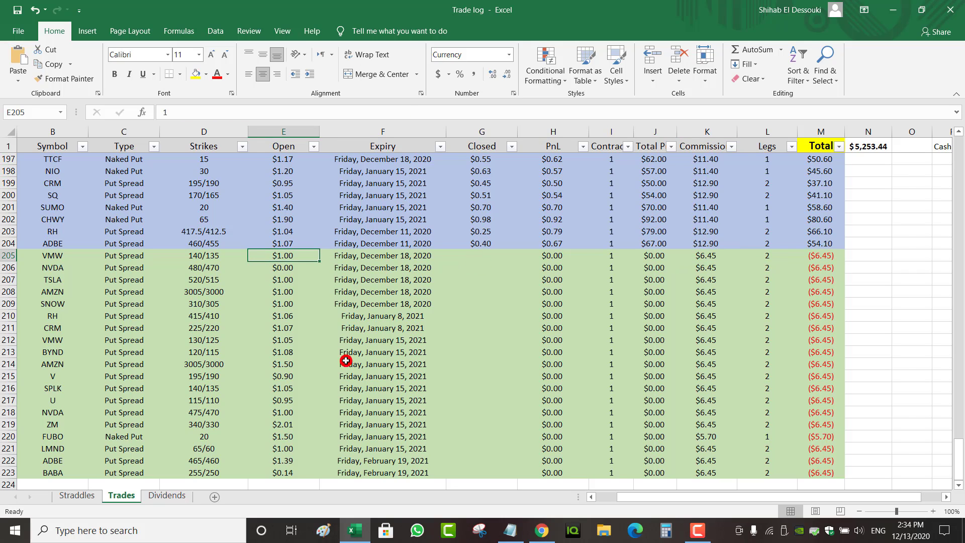
Step: Zoom the Trades sheet out to 90% and widen column N to fit the overall total in N1
drag(959, 453, 938, 118)
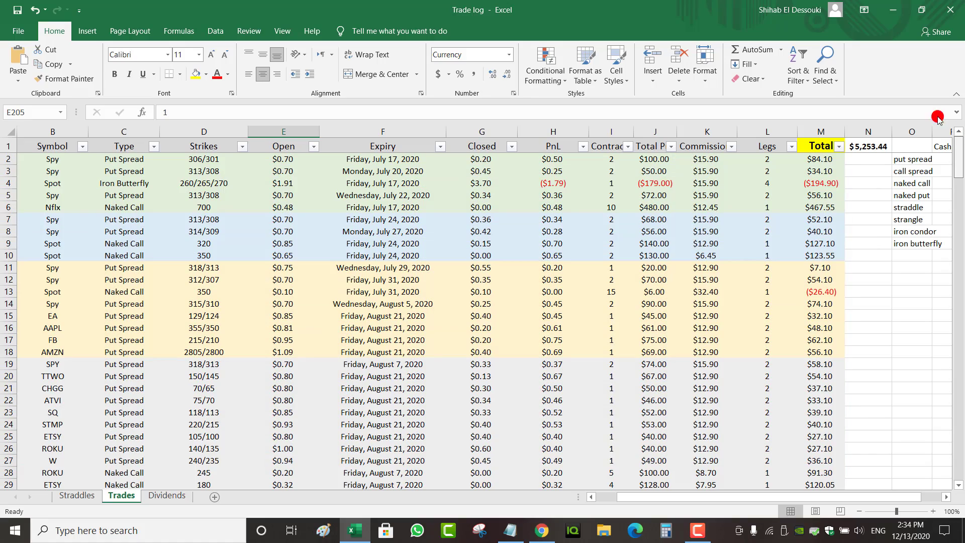
click(594, 496)
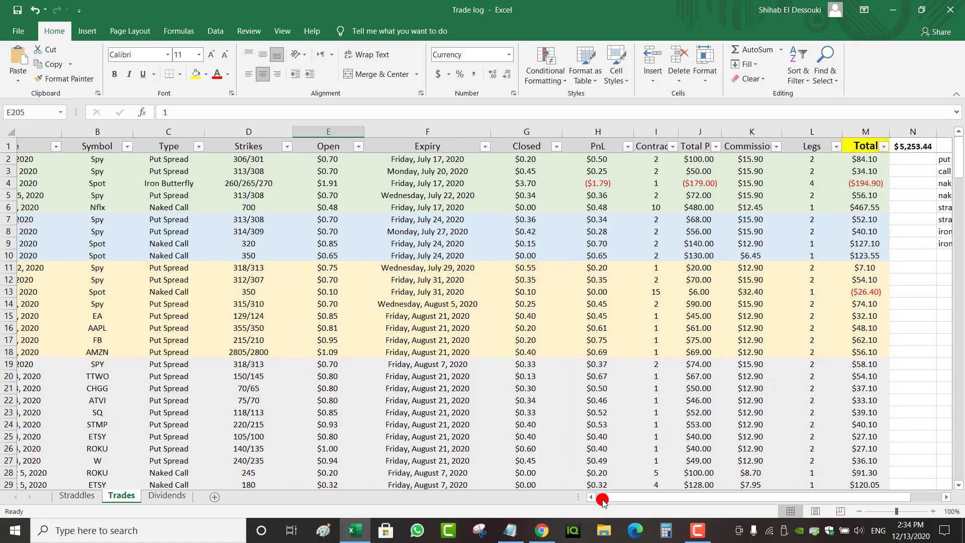
click(861, 511)
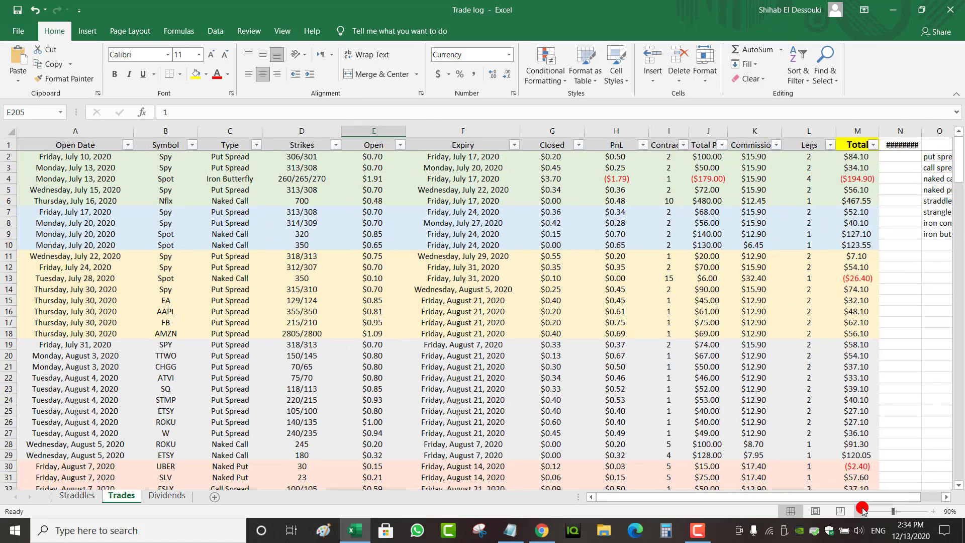
double_click(922, 131)
Step: Inspect the Legs formulas in the first trade rows, including L5 and L2
click(807, 130)
click(798, 157)
click(800, 182)
click(803, 189)
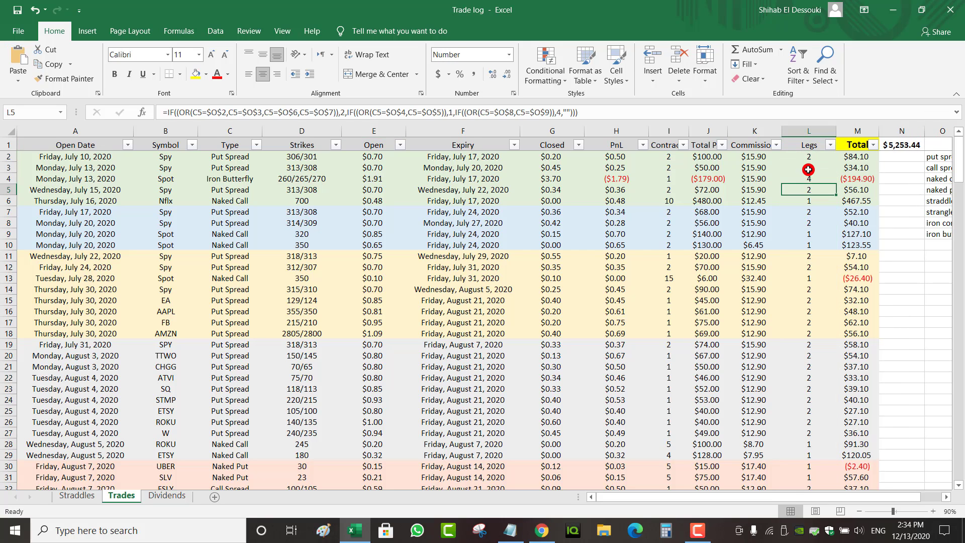
click(808, 169)
click(808, 155)
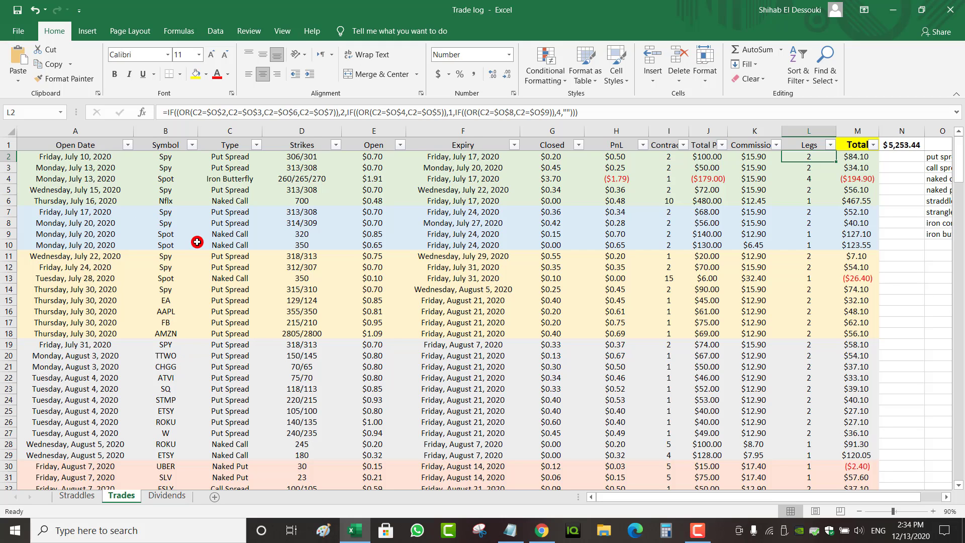
Step: Compare the Iron Butterfly type in row 4 and the Naked Call types in rows 9 and 10 with their Legs formulas
click(230, 177)
click(814, 182)
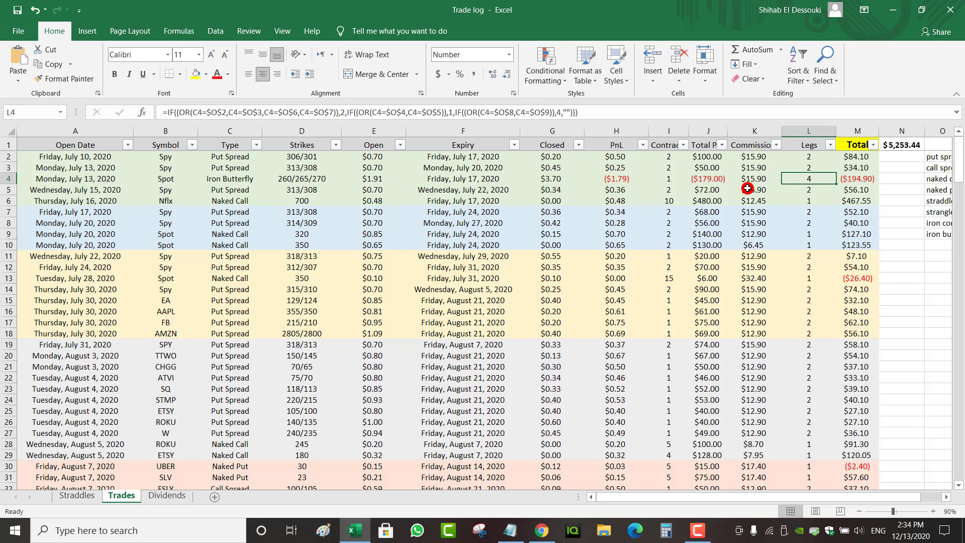
click(238, 181)
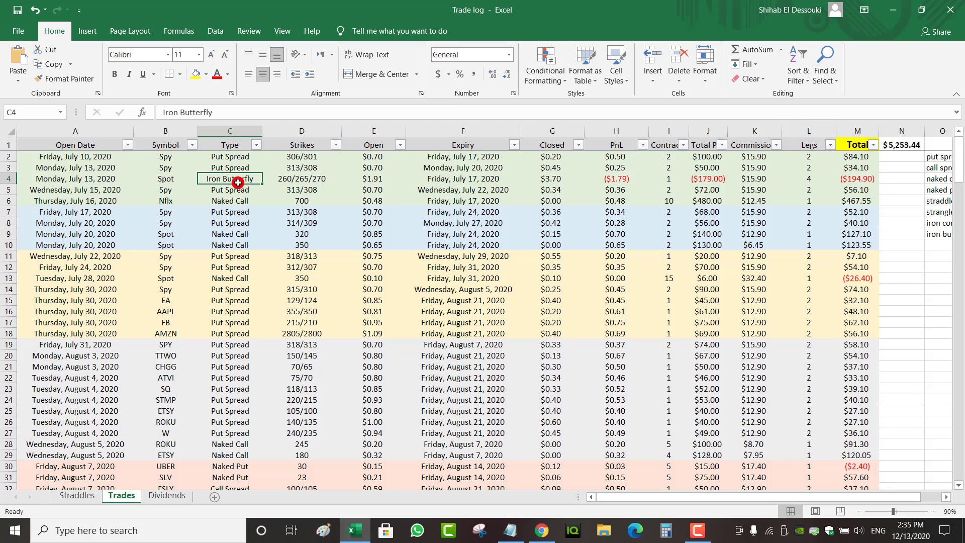
click(814, 183)
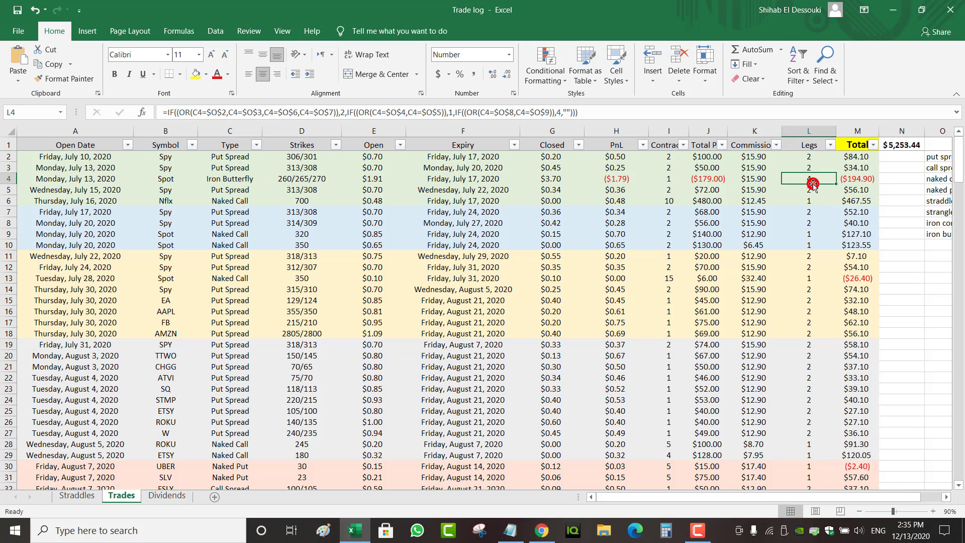
click(235, 242)
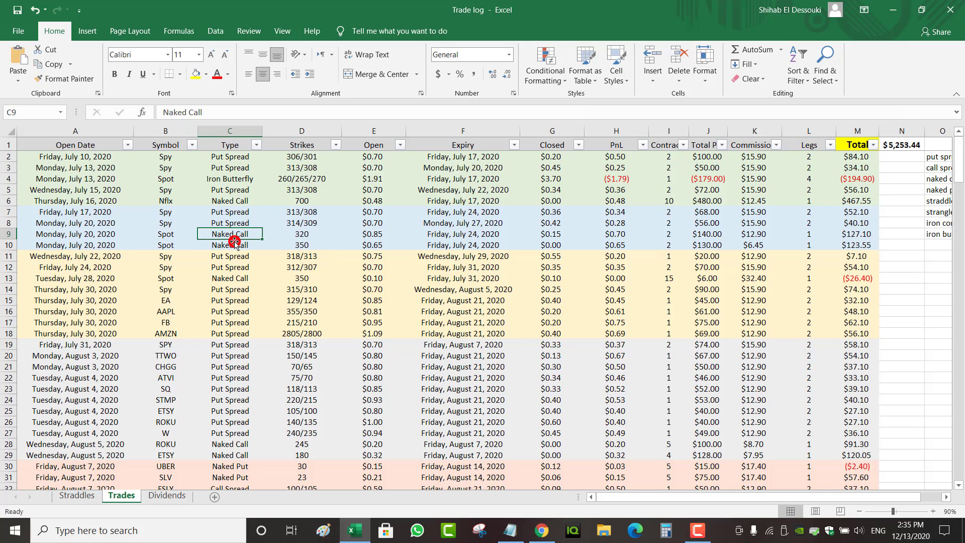
drag(805, 234, 806, 244)
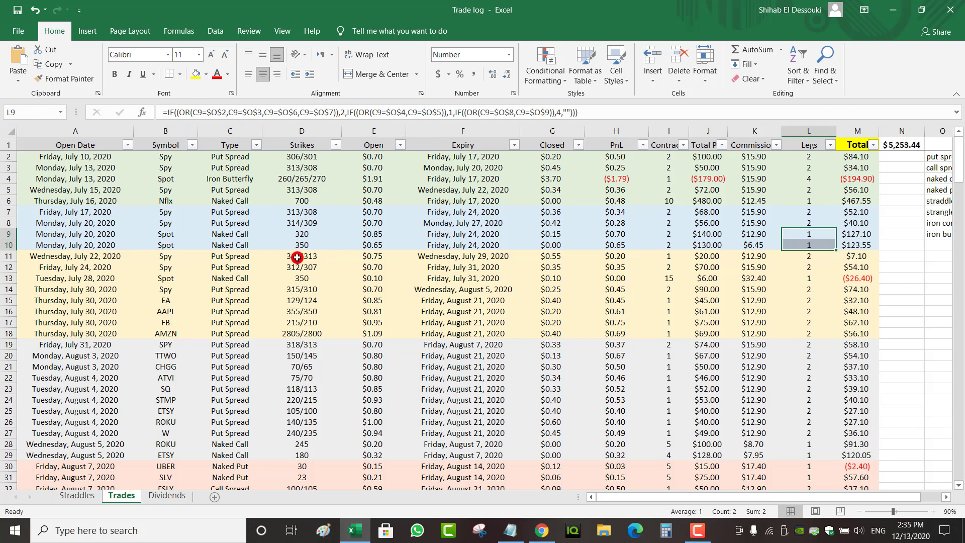
click(236, 245)
Step: Hide the Legs column L and highlight the Commissions and Contracts entries of the first trades
click(814, 130)
right_click(815, 130)
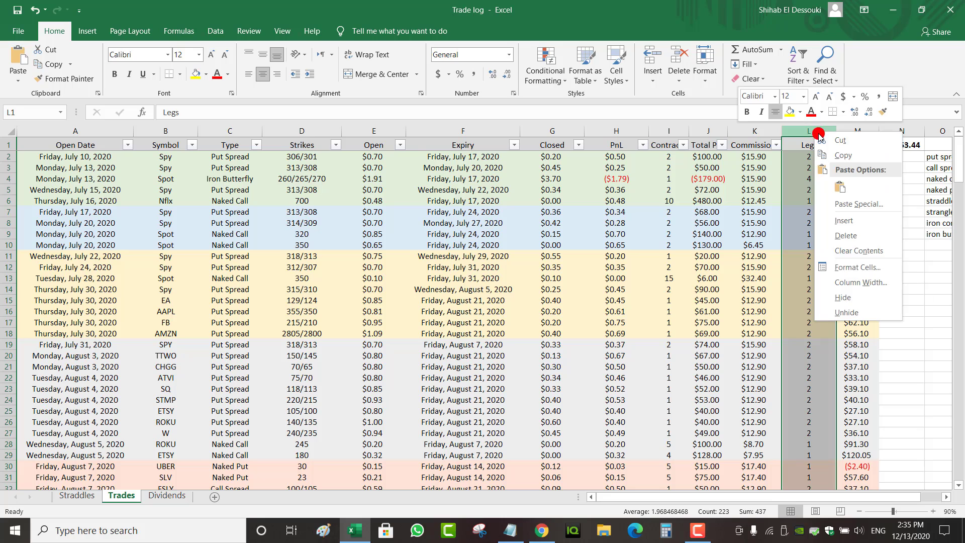
click(850, 297)
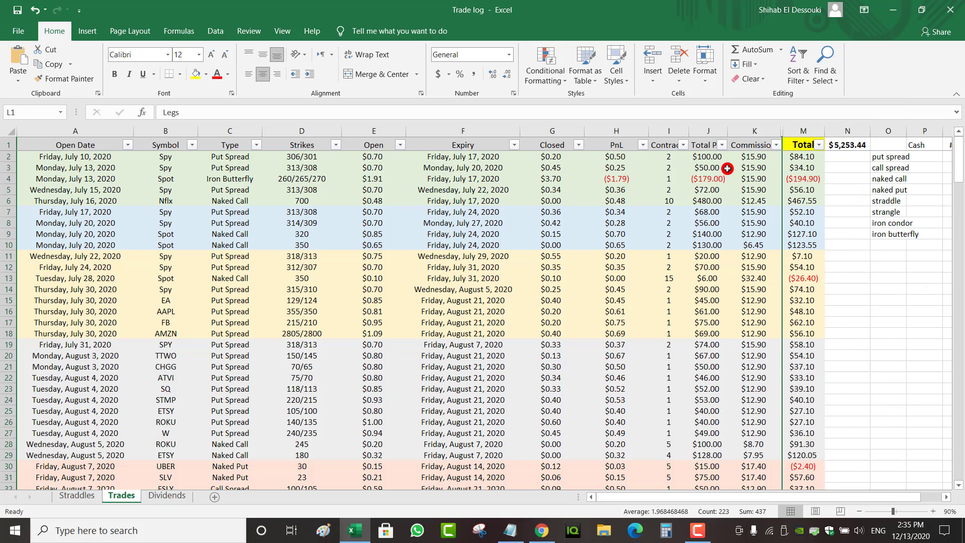
drag(762, 150, 753, 308)
drag(669, 156, 662, 332)
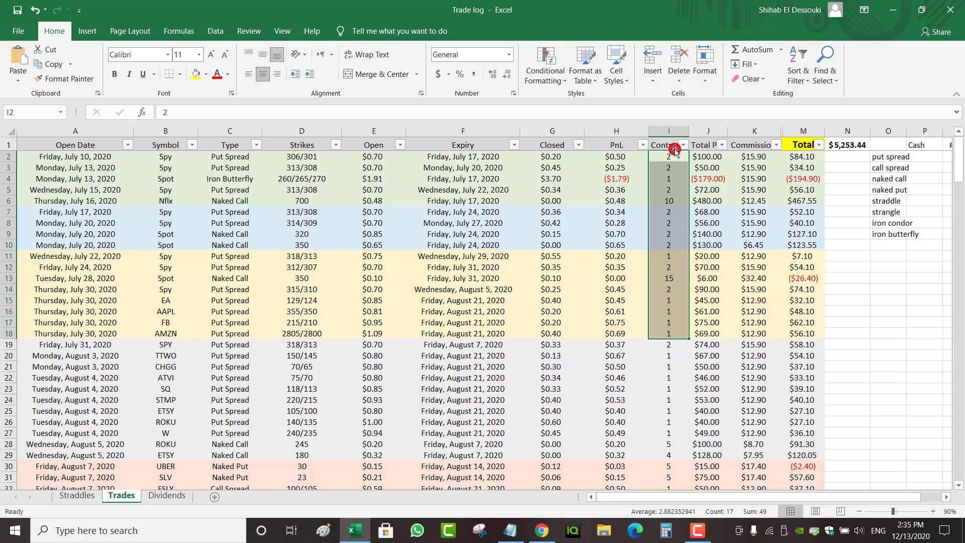
Step: Hide column O, which holds the list of option strategy types
click(880, 130)
right_click(880, 131)
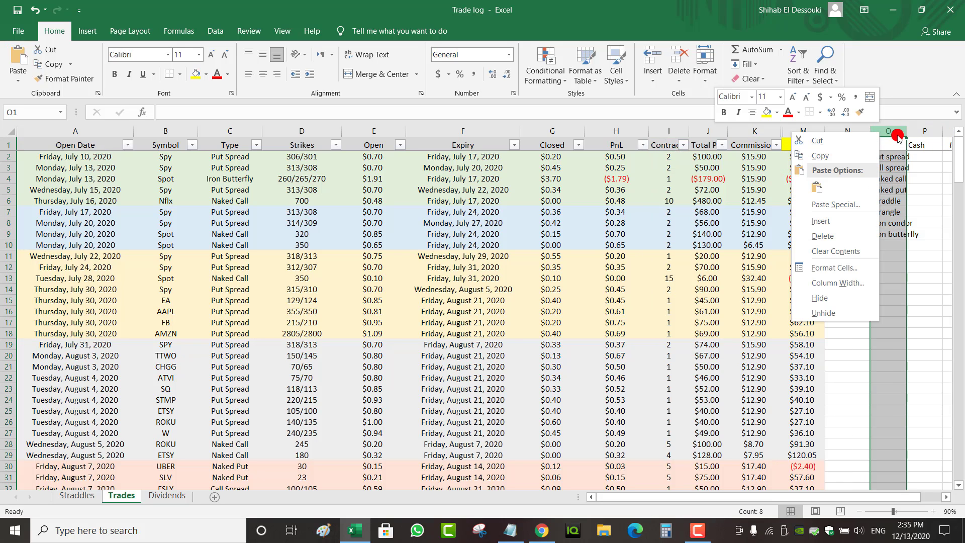
click(820, 299)
Step: Inspect the overall total formula in N1, the trade Total formula in M7 and the Cash formula in Q1
click(858, 142)
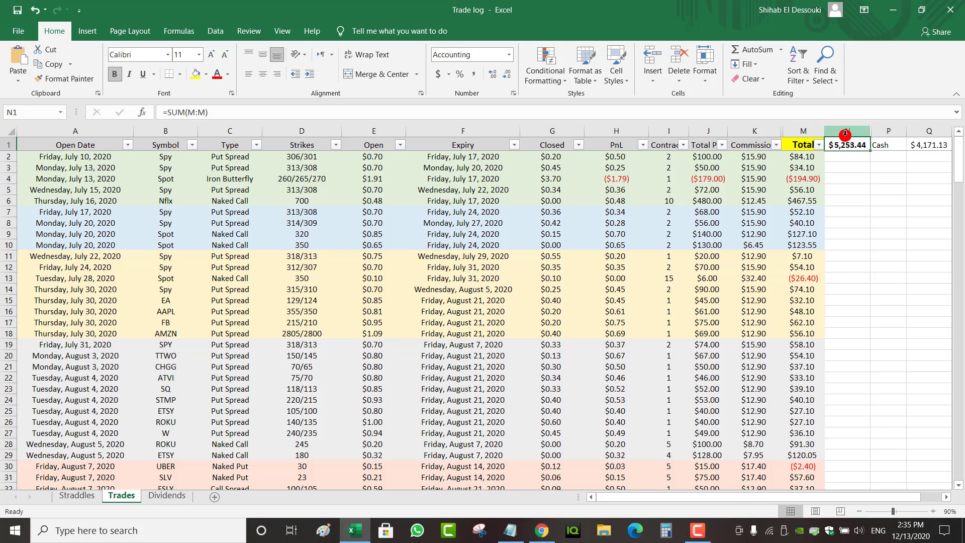
click(50, 159)
click(809, 214)
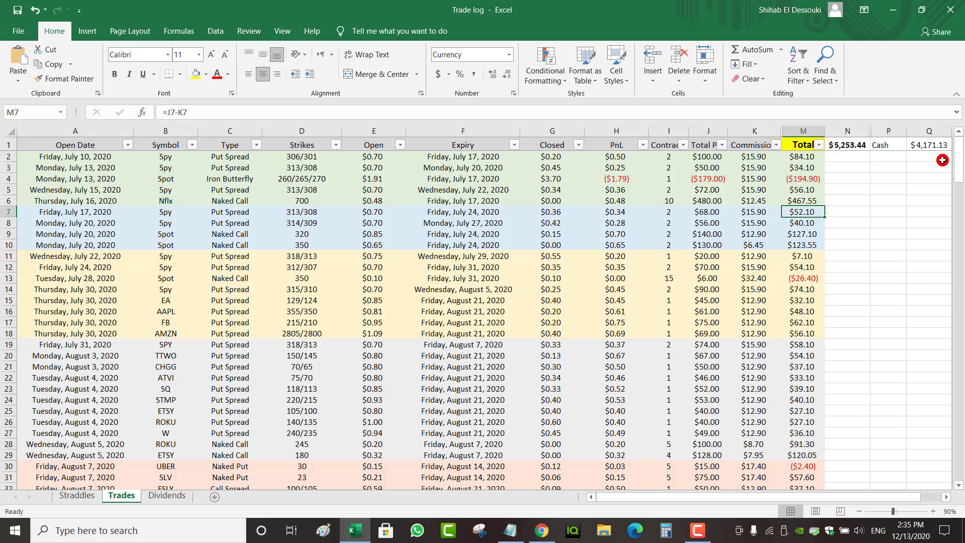
click(858, 147)
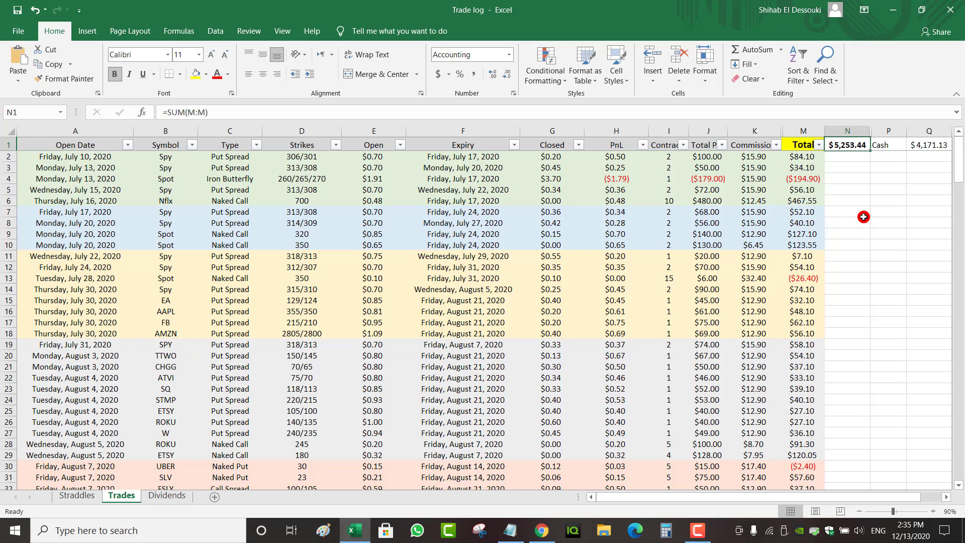
click(938, 147)
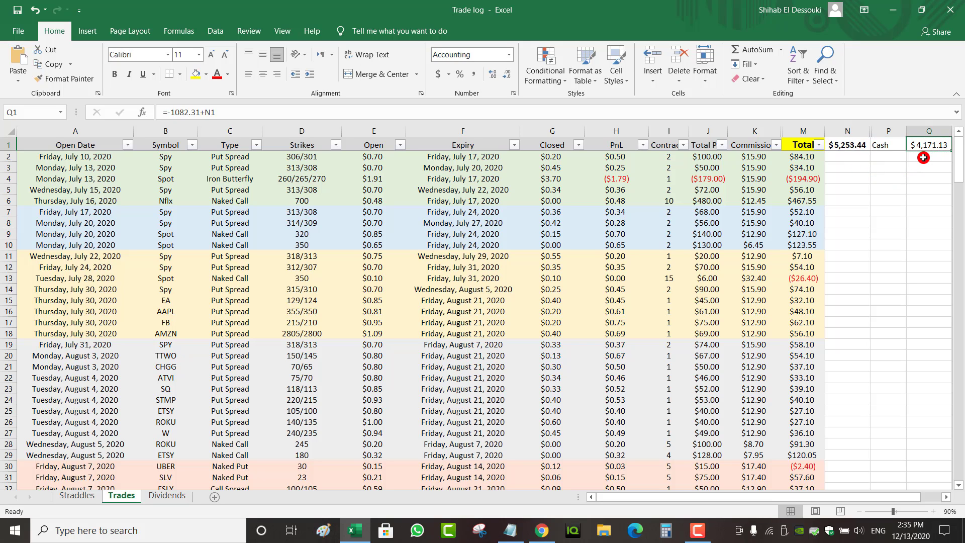
Step: Select the Total cells of the first two color-coded trade groups, M2:M6 and rows 7 to 10, to review their sums
drag(962, 179, 961, 280)
drag(803, 156, 808, 198)
click(841, 202)
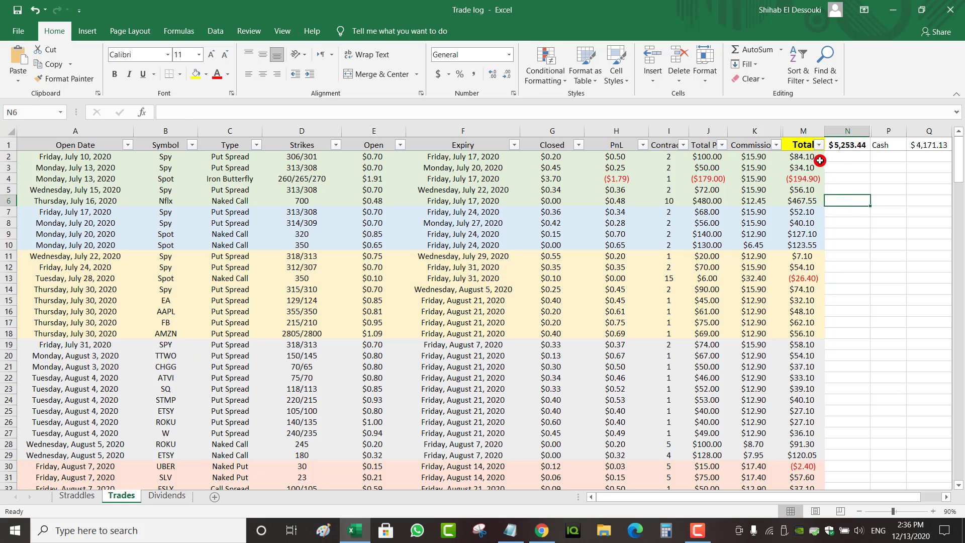
drag(820, 160, 815, 200)
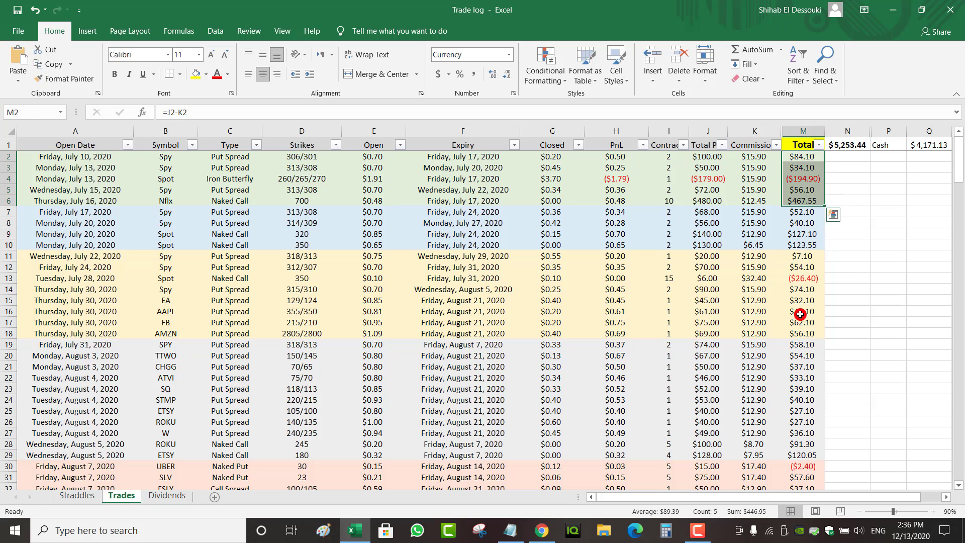
drag(801, 213, 804, 246)
Step: Review the summed Totals of the September 25 expiry group in M87:M98 and the October 30 group in M120:M134
drag(959, 181, 951, 299)
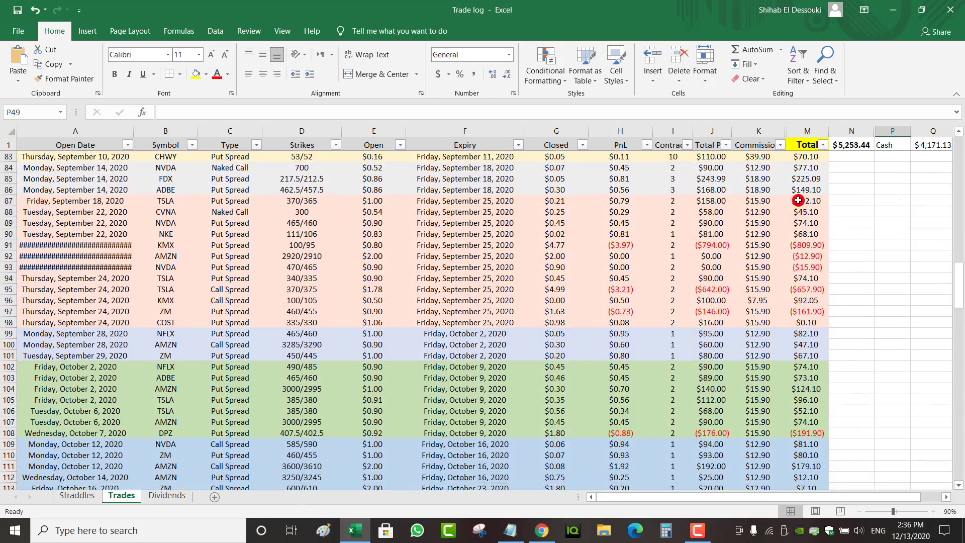
drag(798, 200, 799, 319)
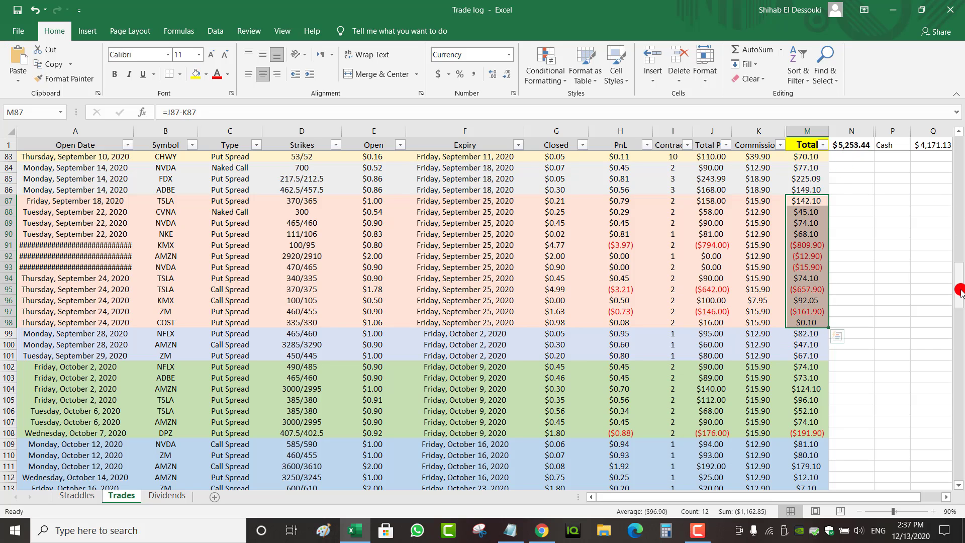
drag(960, 291, 959, 298)
drag(954, 316, 949, 346)
drag(813, 312, 803, 200)
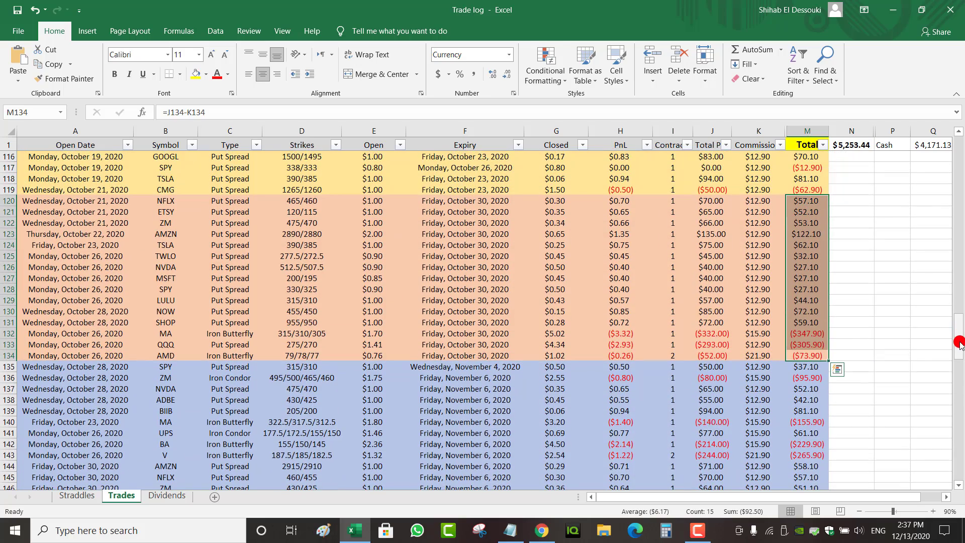
Step: Review the summed Totals in M148:M162 and M135:M144 of the blue group of early November expiries
drag(959, 344, 950, 358)
drag(823, 171, 812, 309)
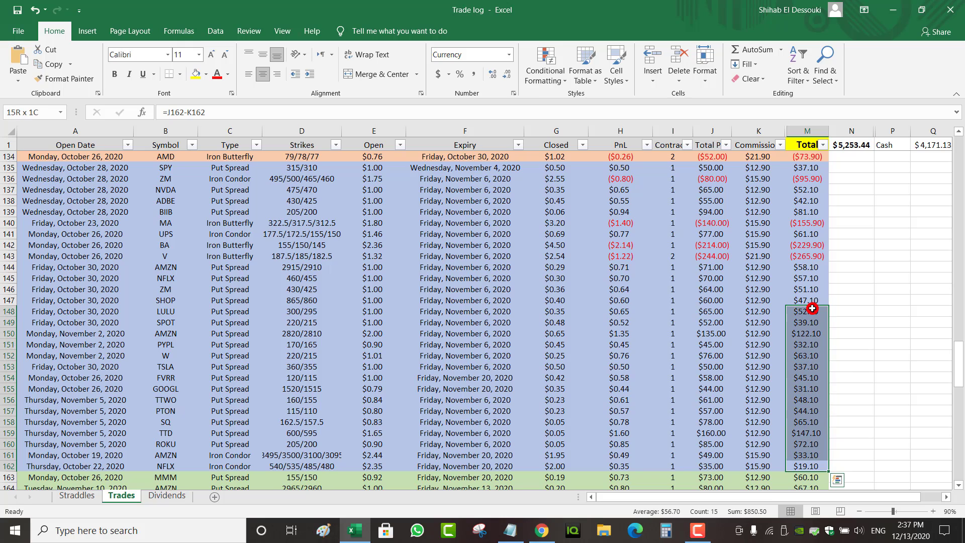
drag(807, 167, 804, 266)
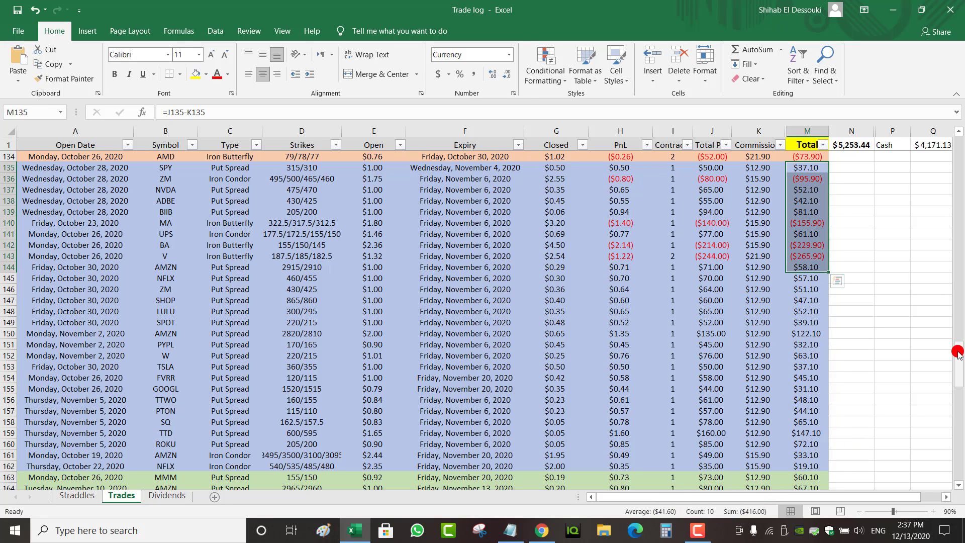
Step: Review the Open Date, Symbol and Type columns at the start of the trade log
drag(959, 351, 959, 145)
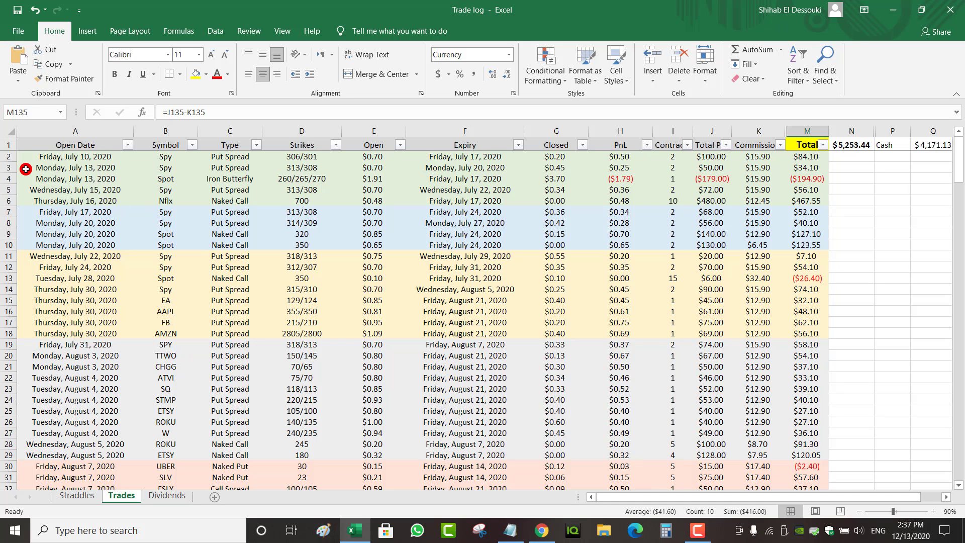
click(95, 132)
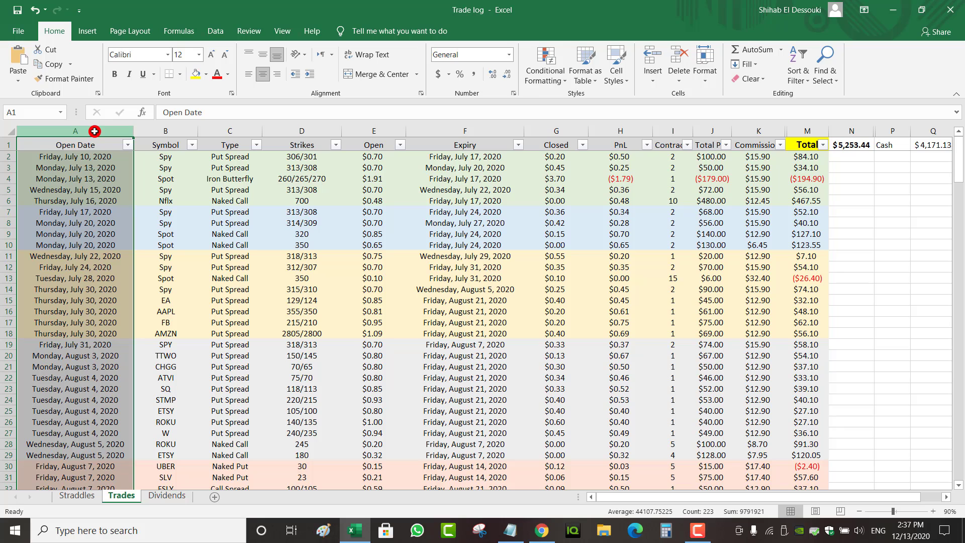
click(80, 170)
click(93, 210)
click(117, 182)
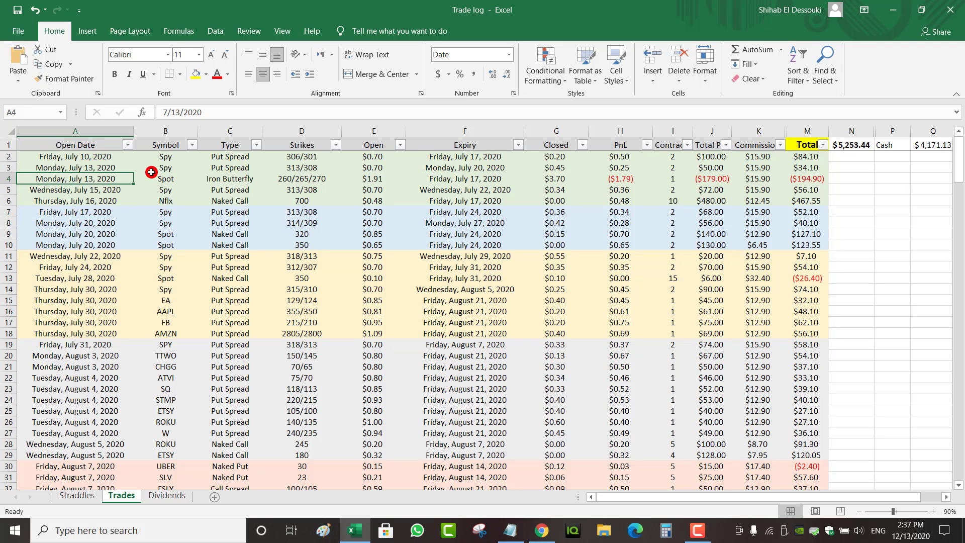
click(151, 172)
click(227, 179)
click(242, 130)
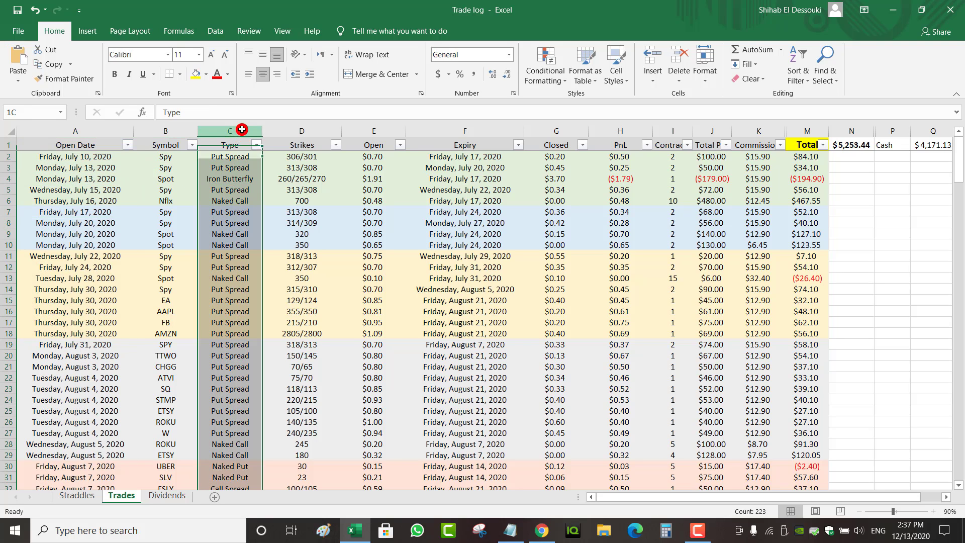
Step: Review the Strikes, Open, Expiry and Closed columns, and inspect the PnL formula in H4
click(307, 130)
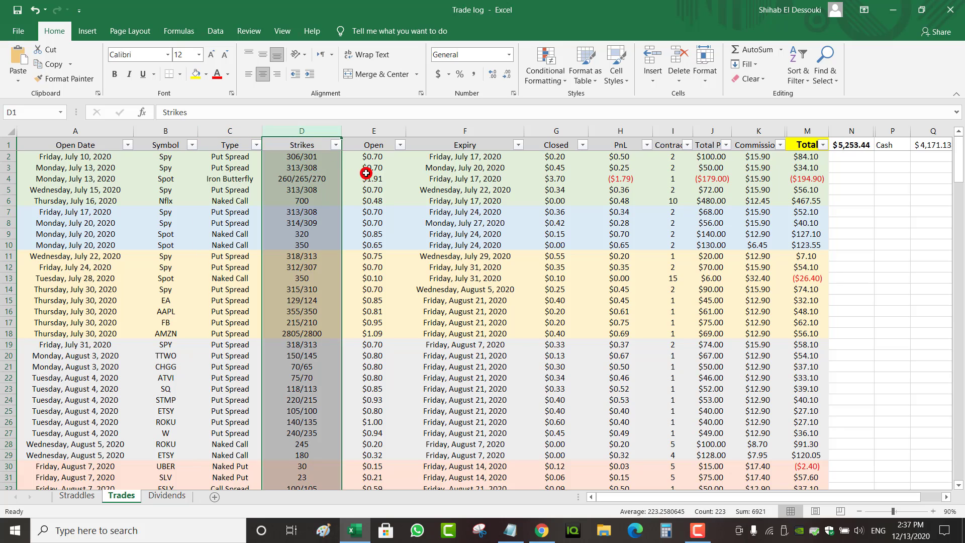
click(386, 126)
click(480, 128)
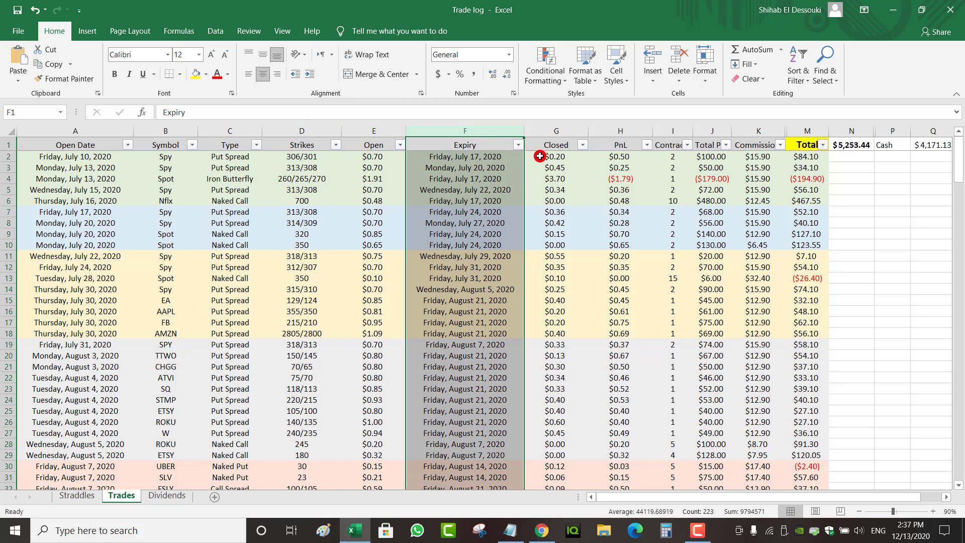
drag(563, 129, 1, 136)
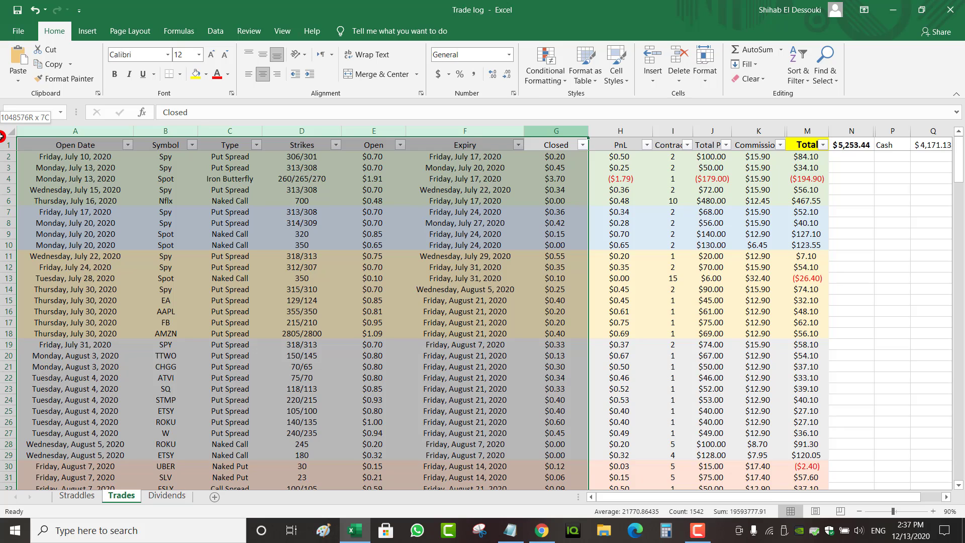
click(628, 131)
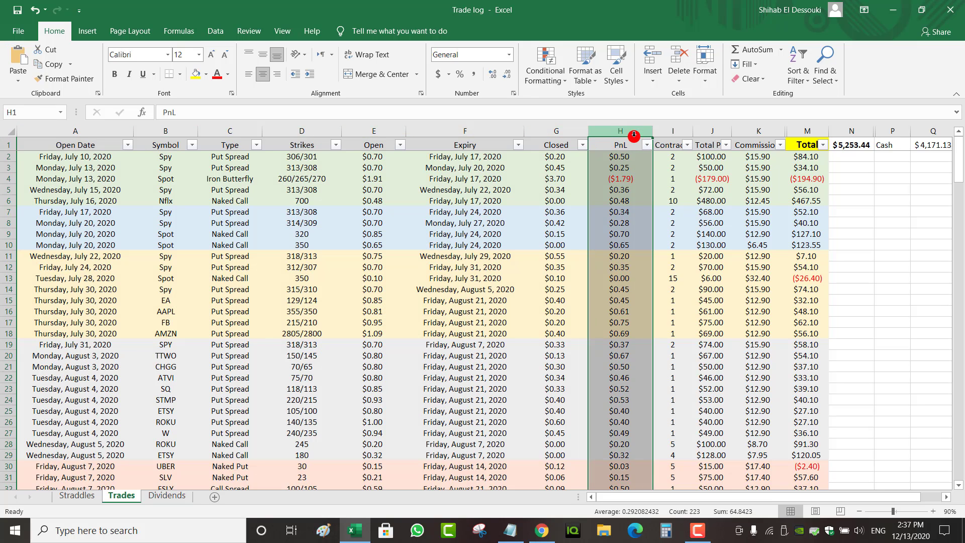
click(615, 176)
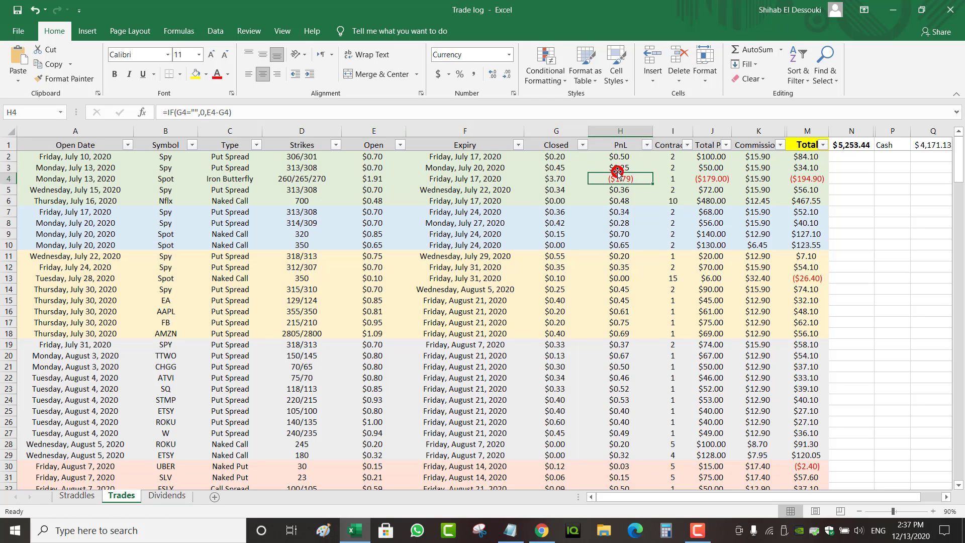
Step: Move the Contracts column so that it sits directly before the PnL column
click(675, 131)
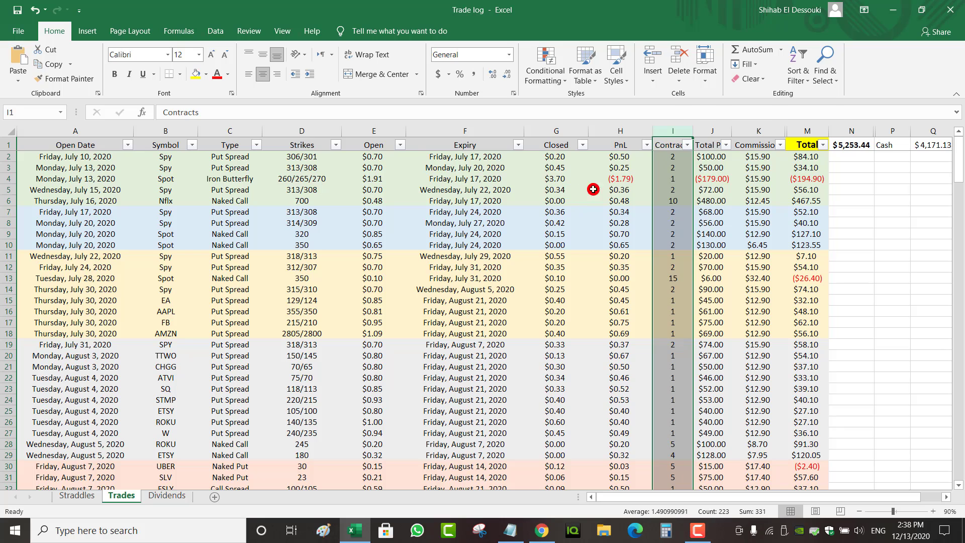
right_click(675, 135)
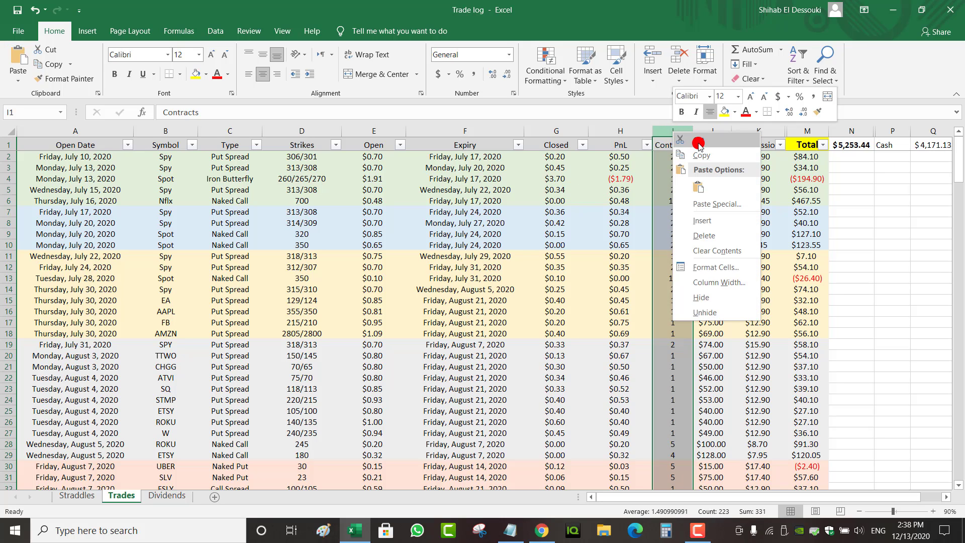
click(698, 144)
click(625, 132)
right_click(630, 135)
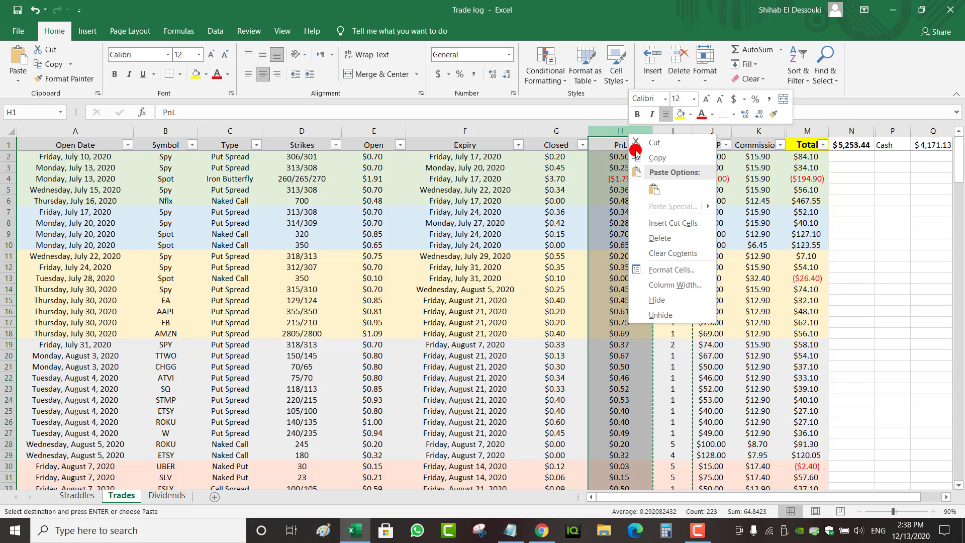
click(672, 223)
Step: Review the manual entry columns A through H, and inspect the PnL, Total P, Commission and Total formulas of the early trades
drag(608, 131, 2, 137)
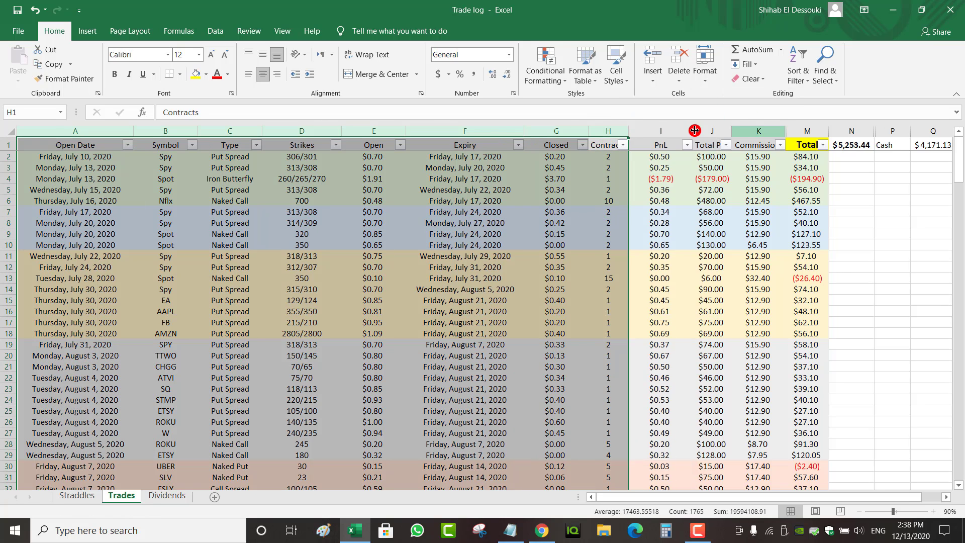
click(665, 132)
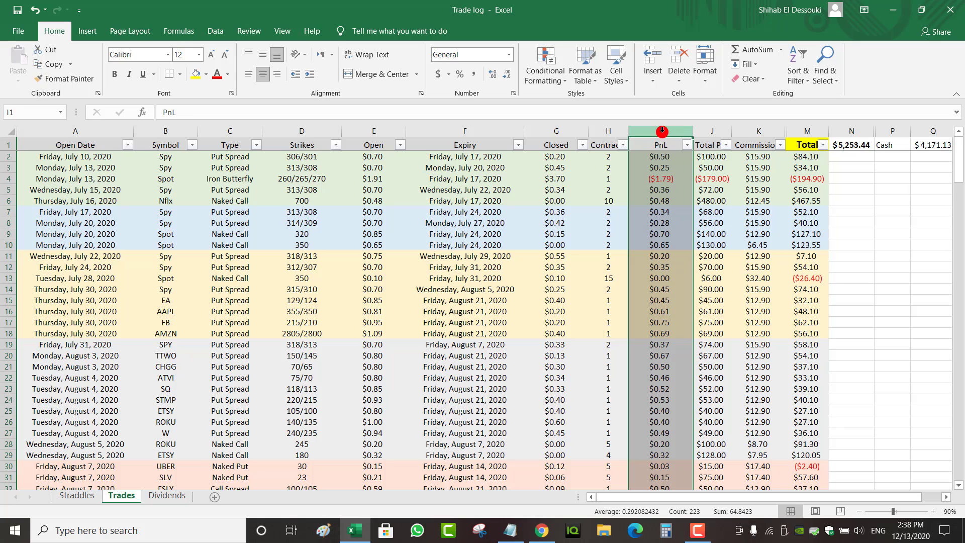
click(687, 165)
click(730, 176)
click(777, 182)
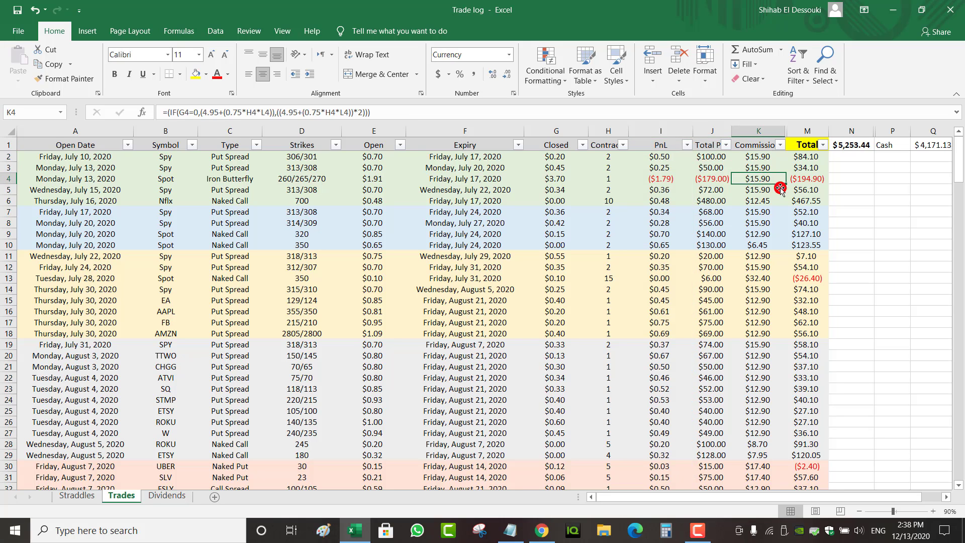
click(817, 180)
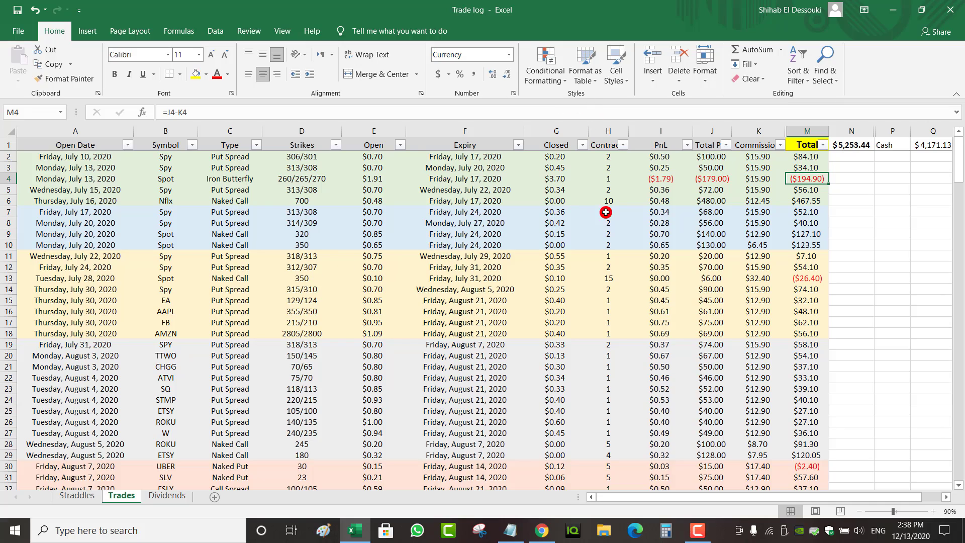
Step: Copy the last trade, BABA in A223:M223, into row 224 as a template for a new trade
drag(955, 166, 920, 478)
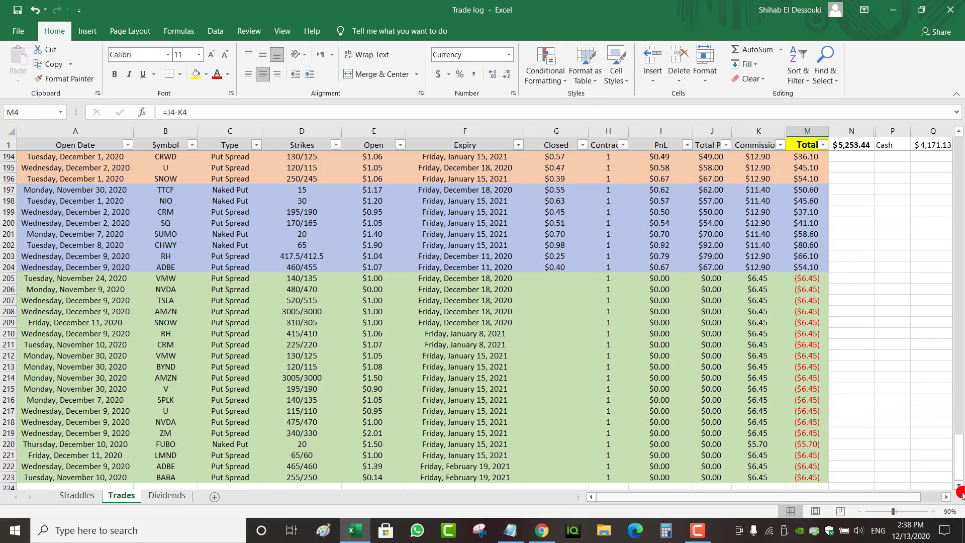
scroll(960, 485, down, 1)
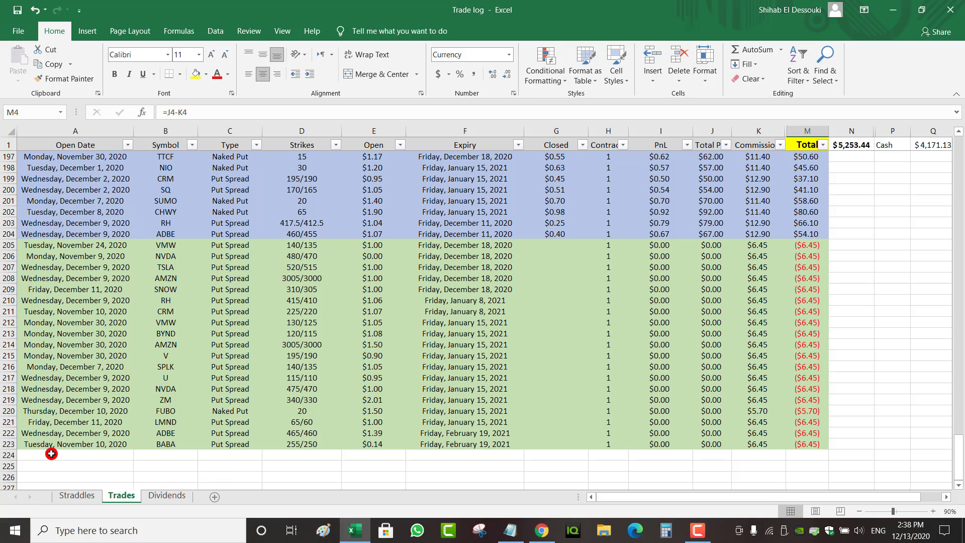
click(125, 440)
drag(125, 440, 819, 442)
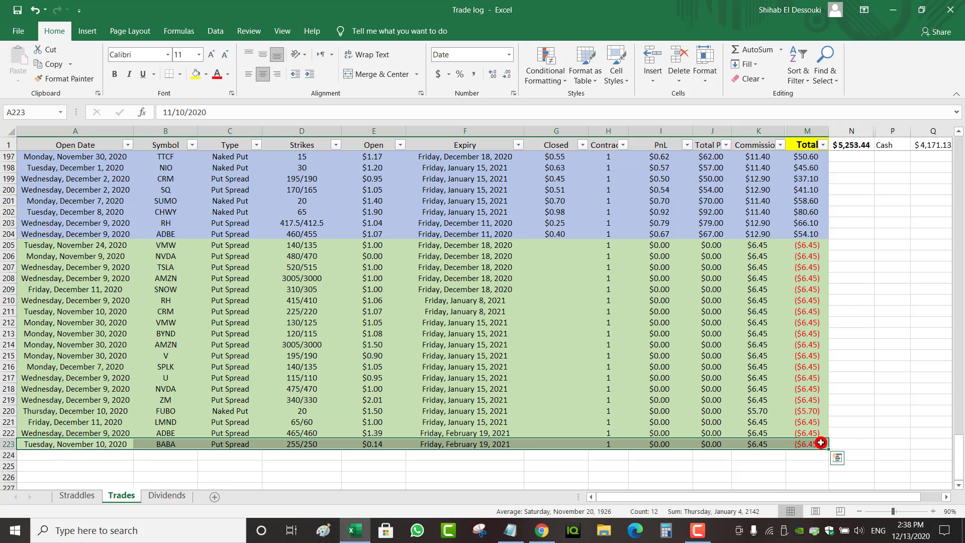
right_click(819, 442)
click(850, 181)
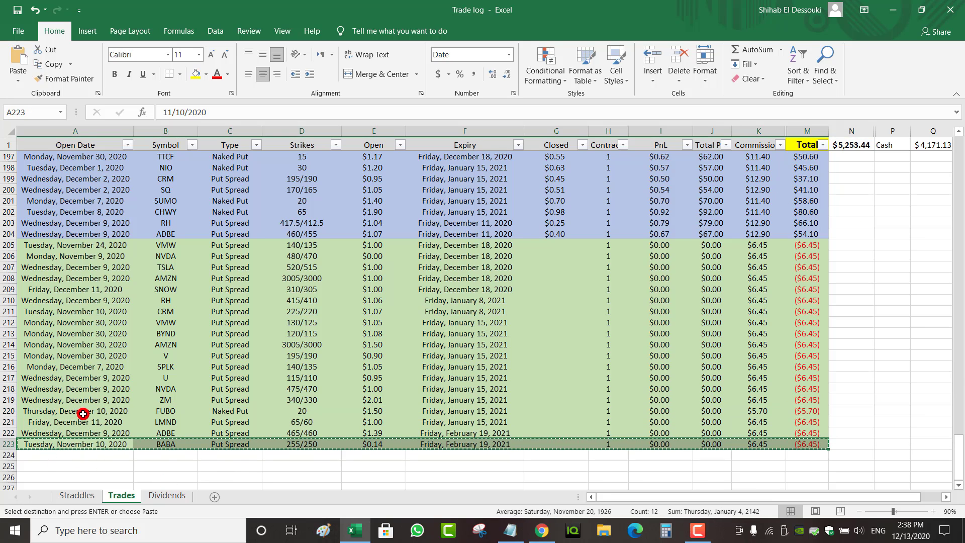
right_click(44, 458)
click(90, 243)
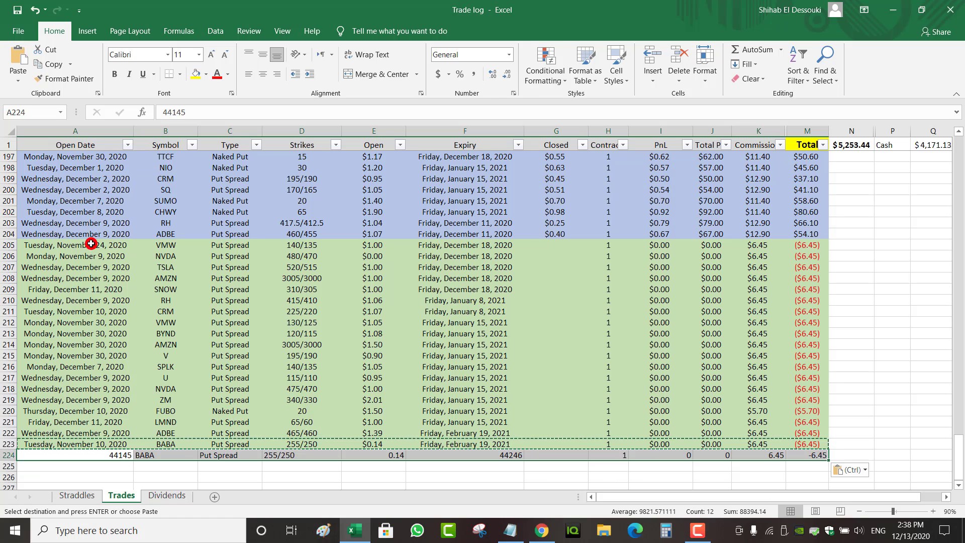
Step: Review the copied trade's fields in row 224, from Open Date through Expiry, Contracts and Closed
click(88, 455)
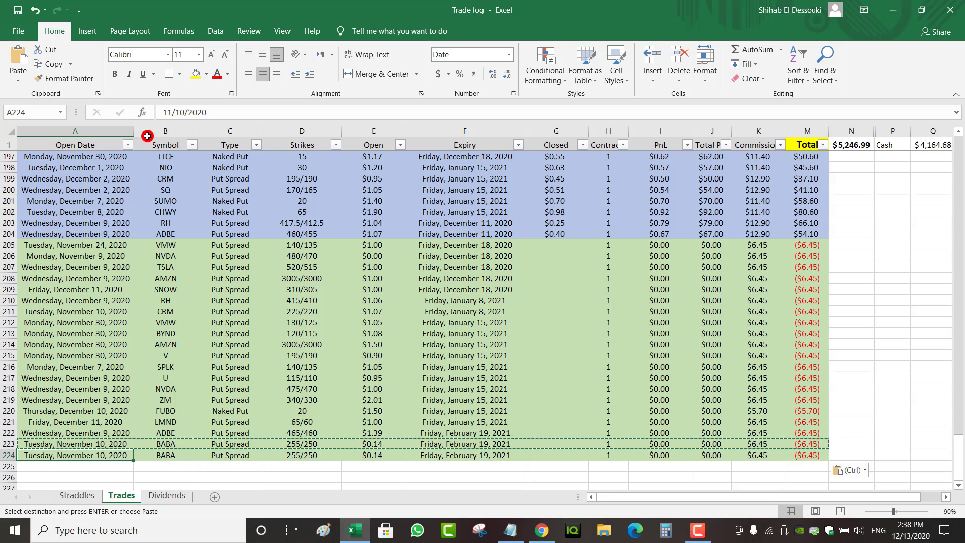
click(169, 457)
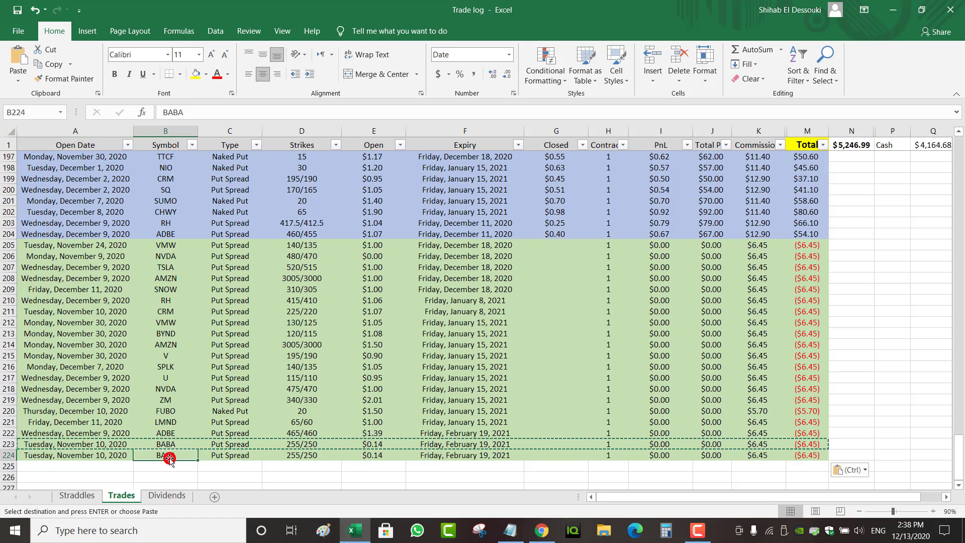
click(240, 461)
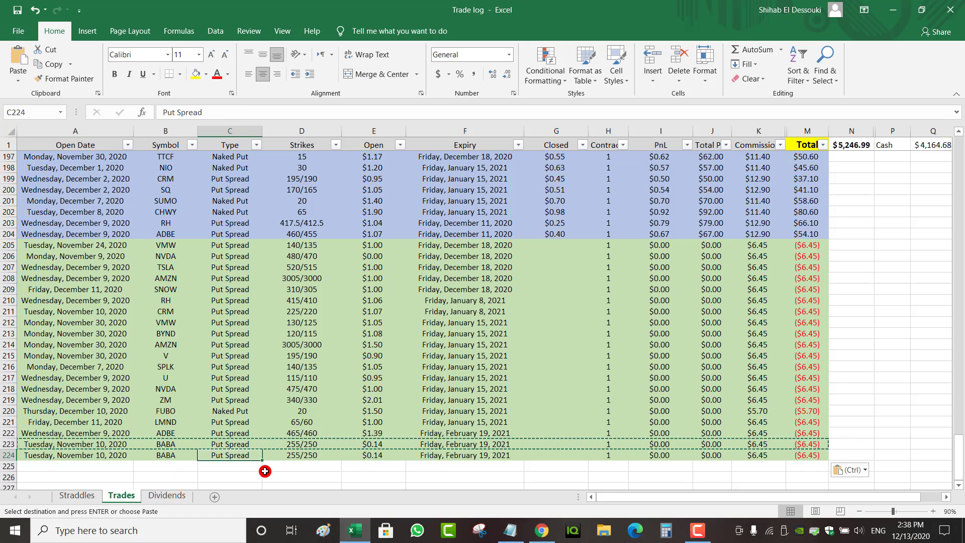
click(313, 459)
click(386, 460)
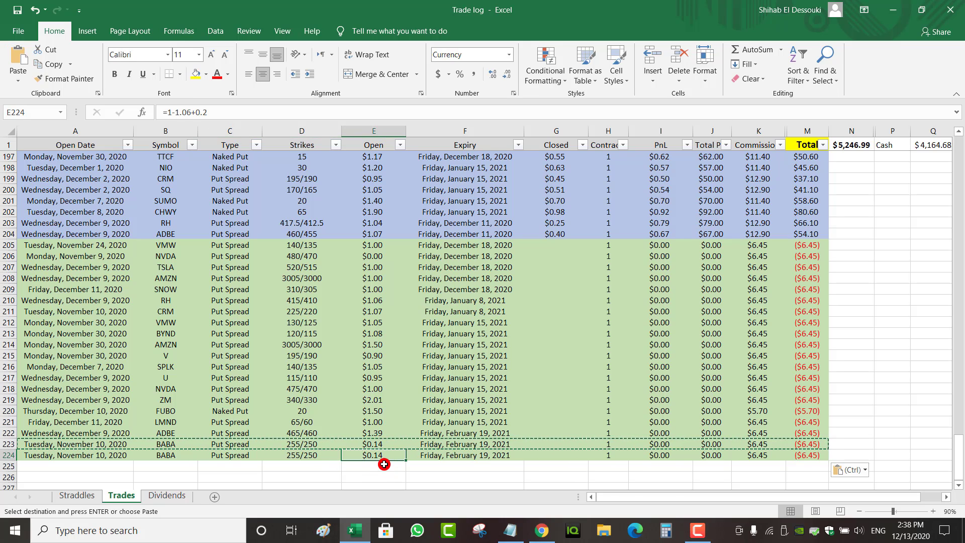
click(447, 459)
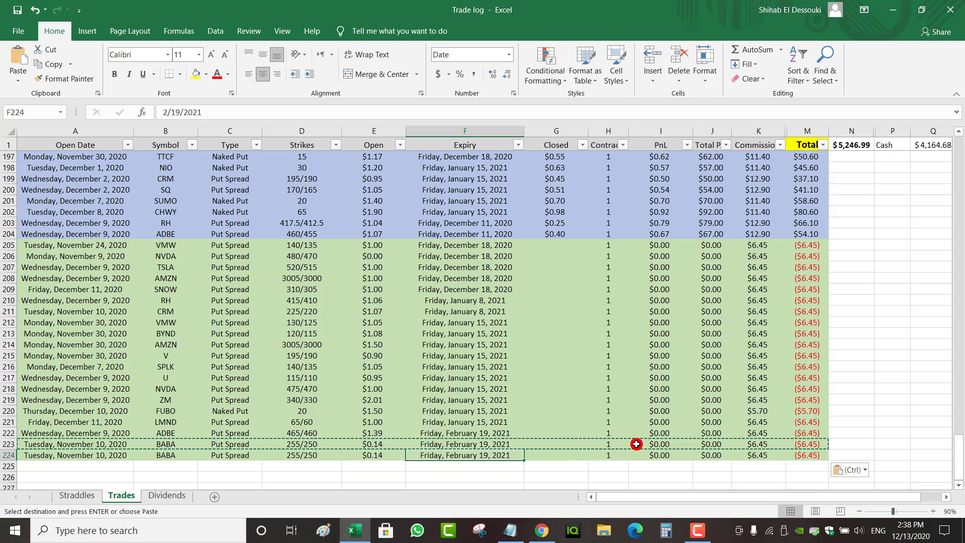
click(608, 456)
click(578, 456)
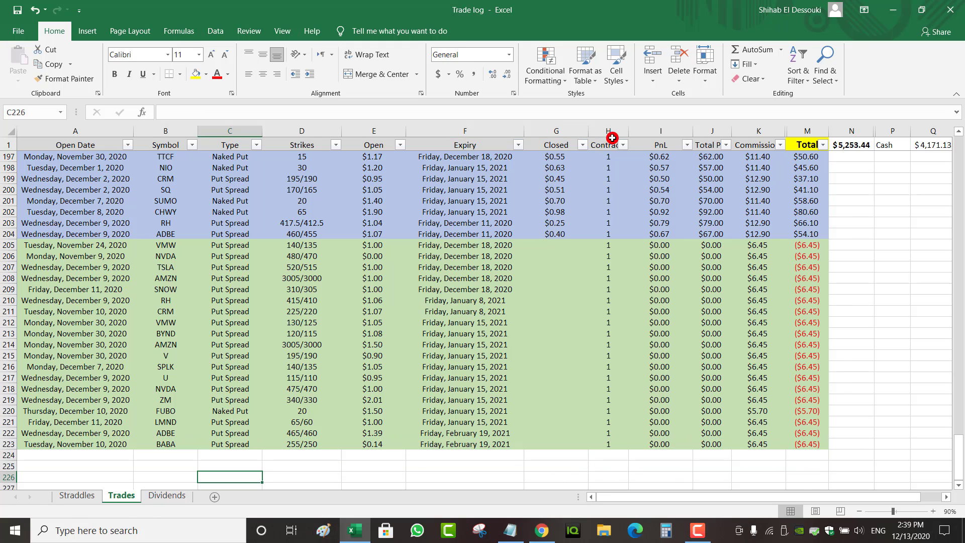
click(610, 132)
right_click(610, 132)
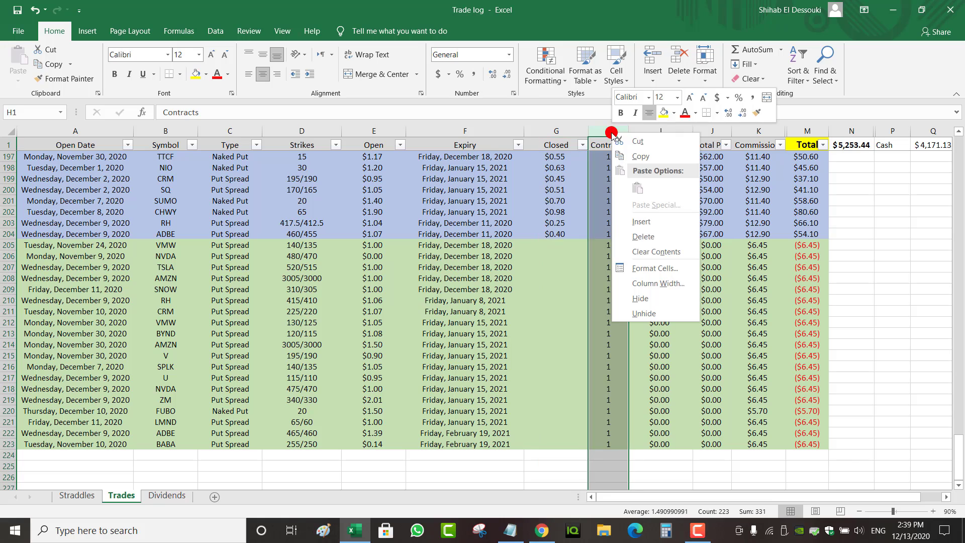
click(645, 223)
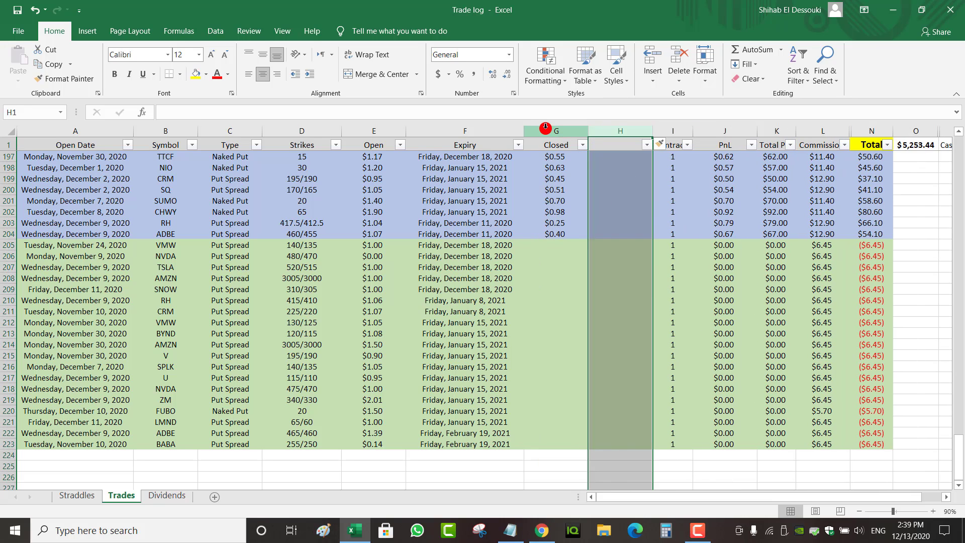
key(ctrl+z)
Step: Move the Contracts column so that it sits between the Expiry and Closed columns
right_click(614, 132)
click(644, 150)
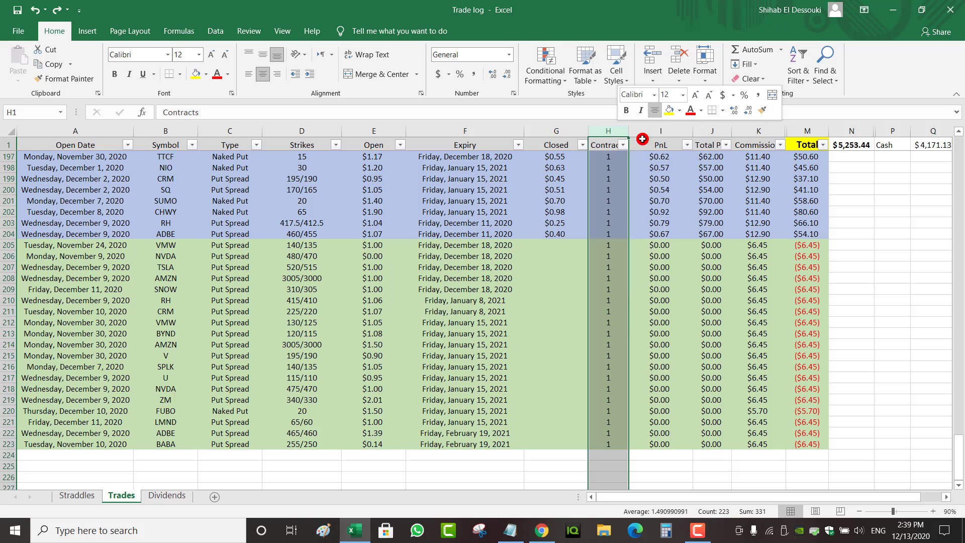
right_click(561, 131)
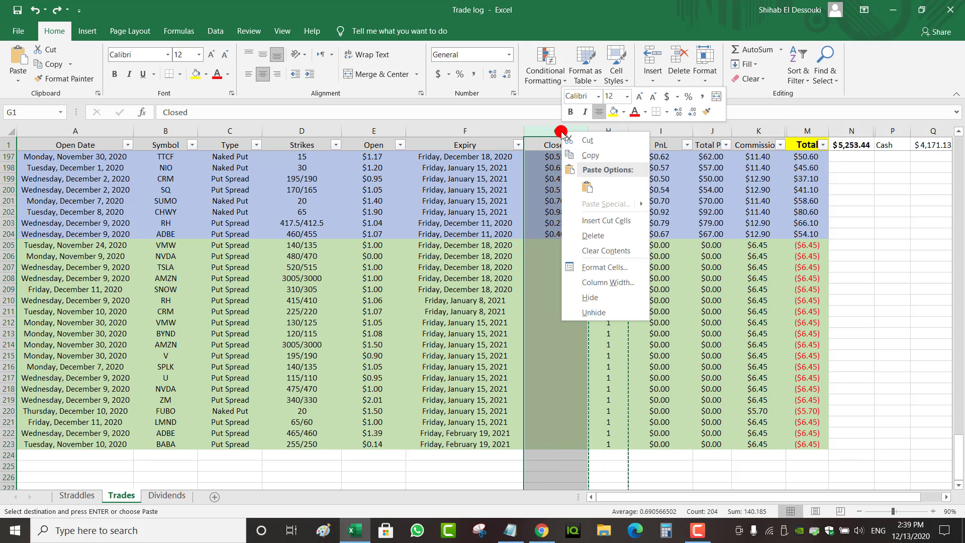
click(593, 222)
Step: Review the open trades from row 205 down: their entered fields, blank Closed cells and calculated PnL, Total P and Commission cells
drag(598, 246, 600, 443)
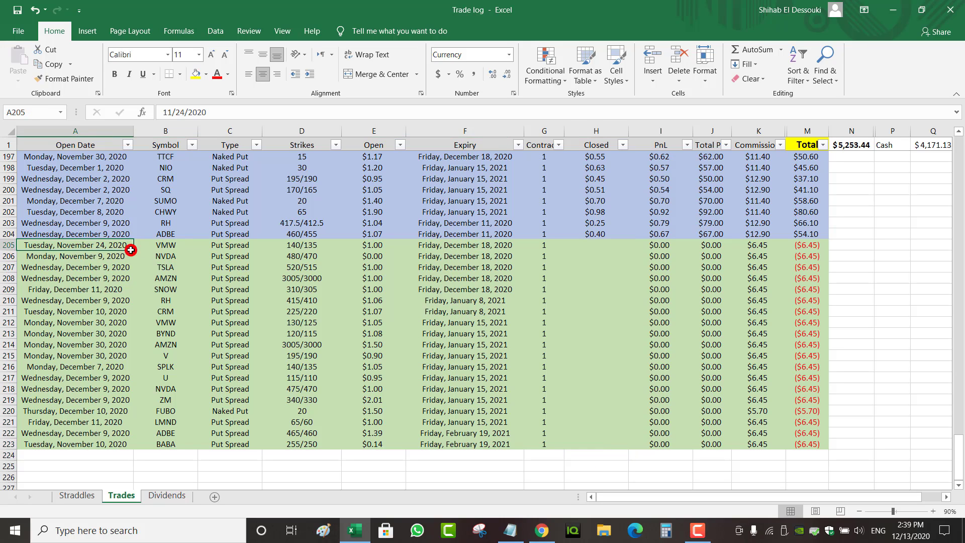
drag(30, 246, 520, 246)
drag(601, 245, 590, 451)
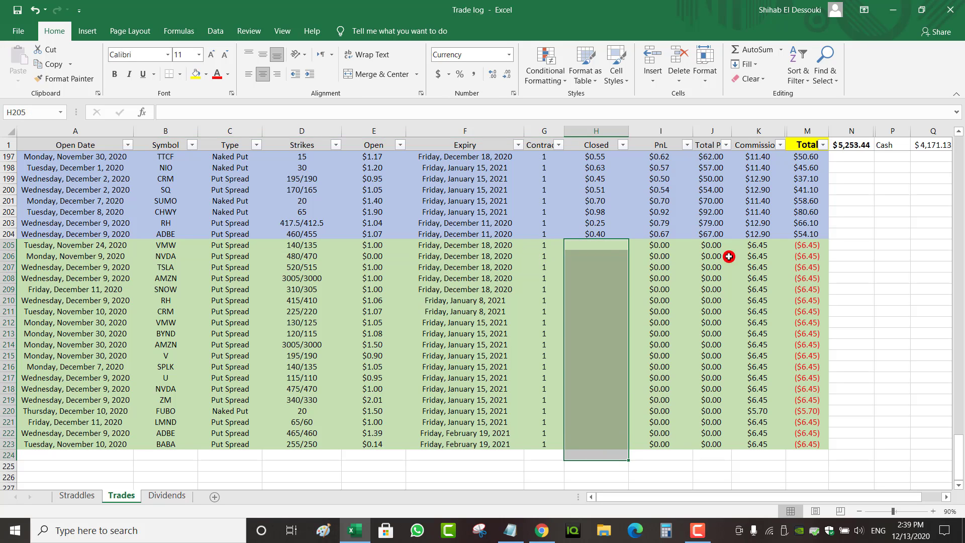
drag(668, 243, 642, 384)
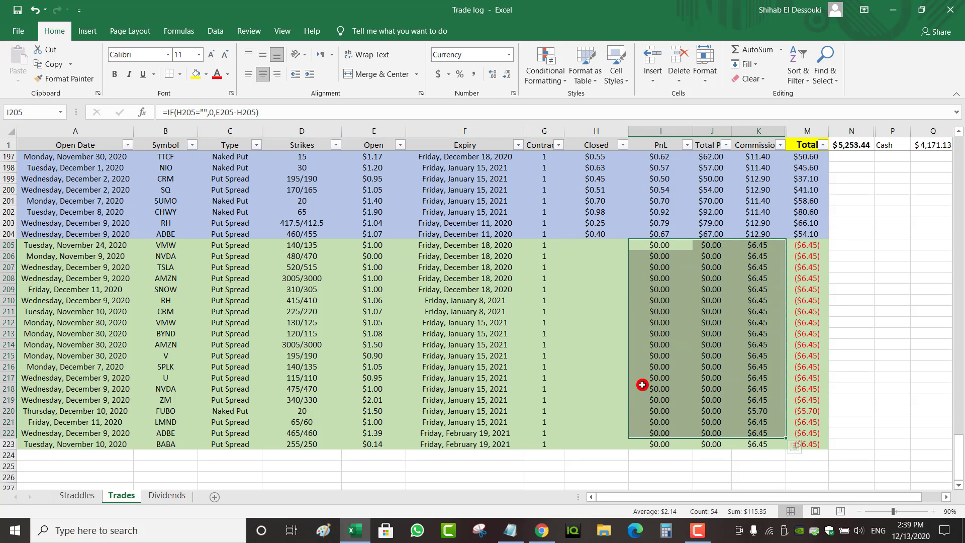
click(597, 322)
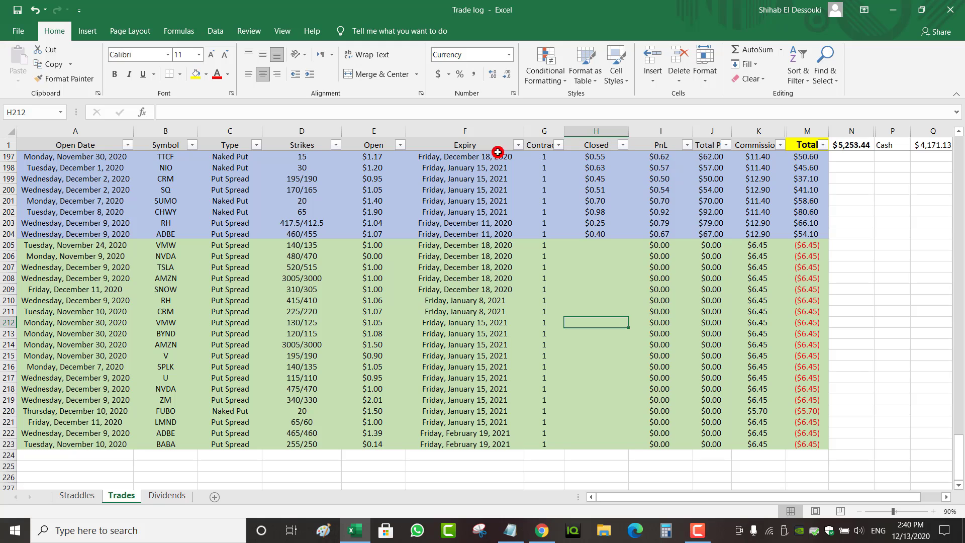
Step: Enter 0.20 as the Closed price of the VMW 140/135 trade in H205
click(377, 244)
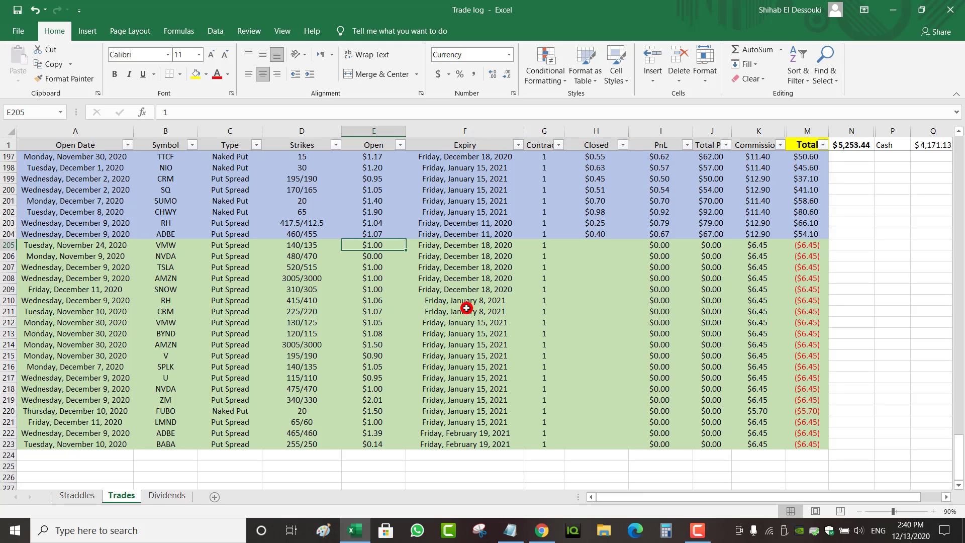
click(609, 244)
text(.2)
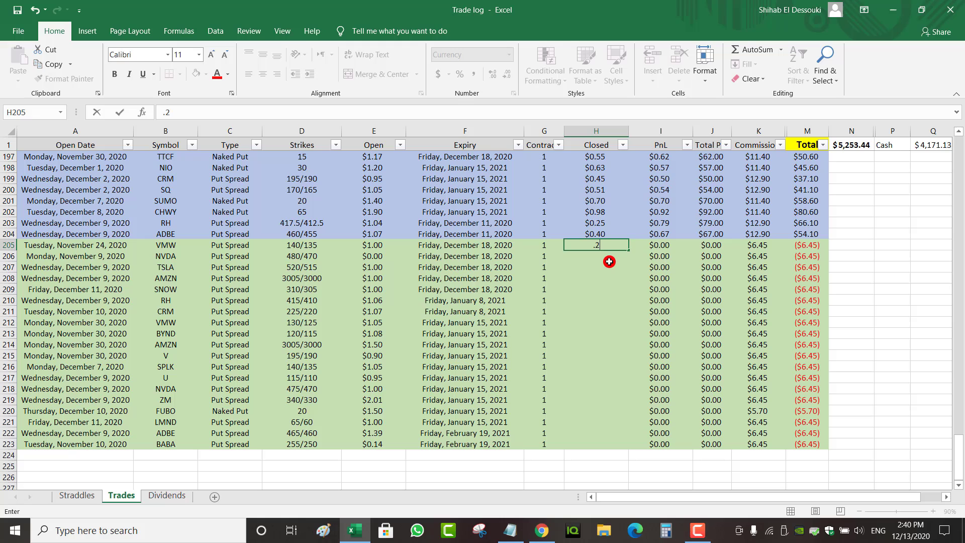
key(Return)
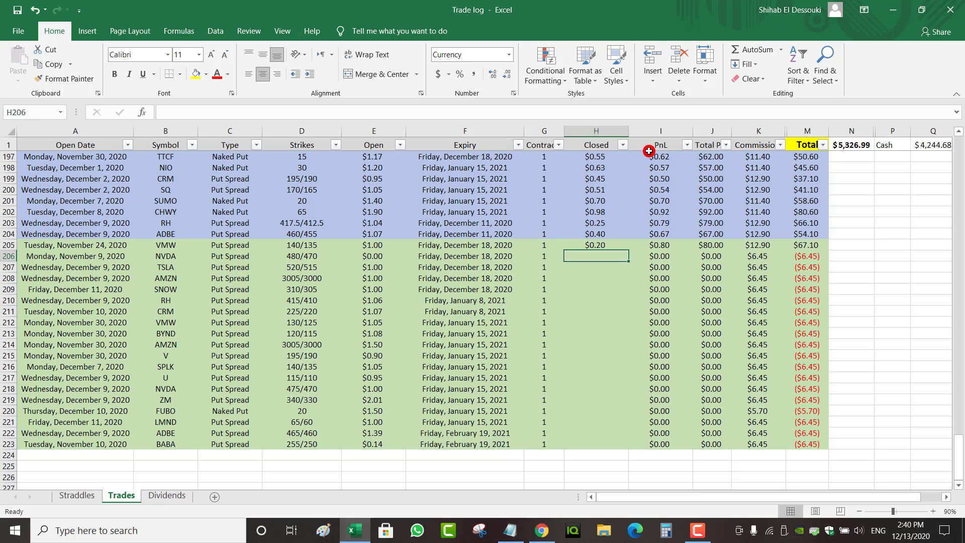
Step: Insert a blank column between the Closed and PnL columns
click(650, 135)
right_click(649, 134)
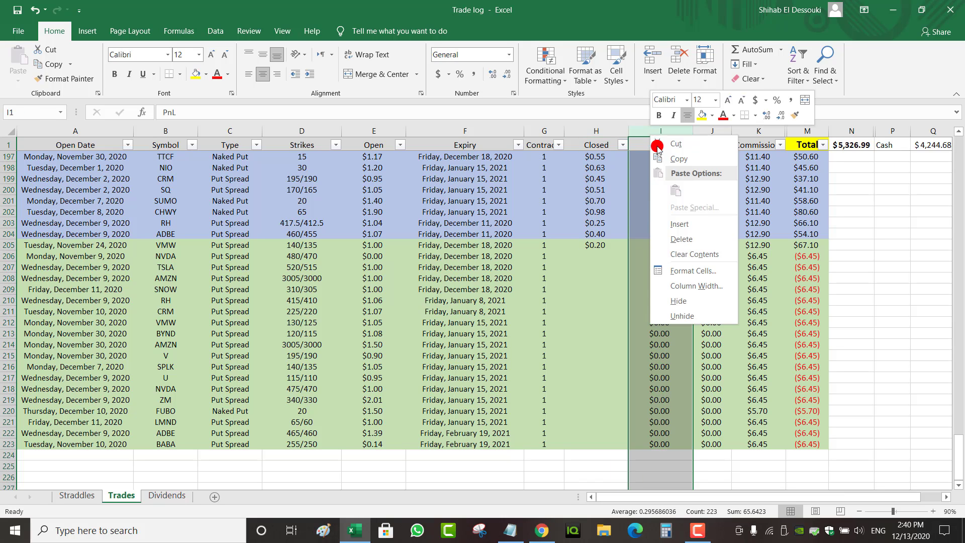
click(674, 224)
Step: Calculate the VMW trade's profit percentage in I205 with =J205/E205 and format the cell as a percentage
click(658, 247)
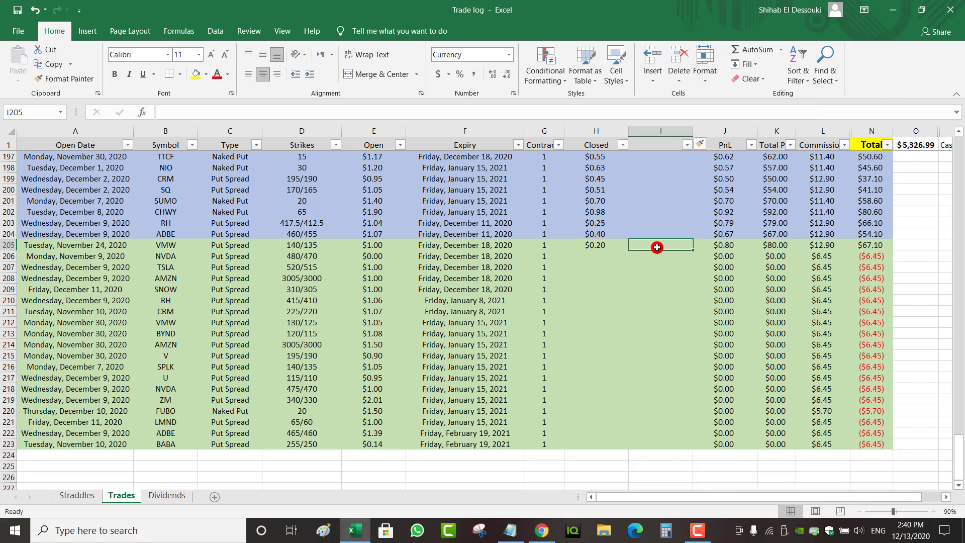
text(=)
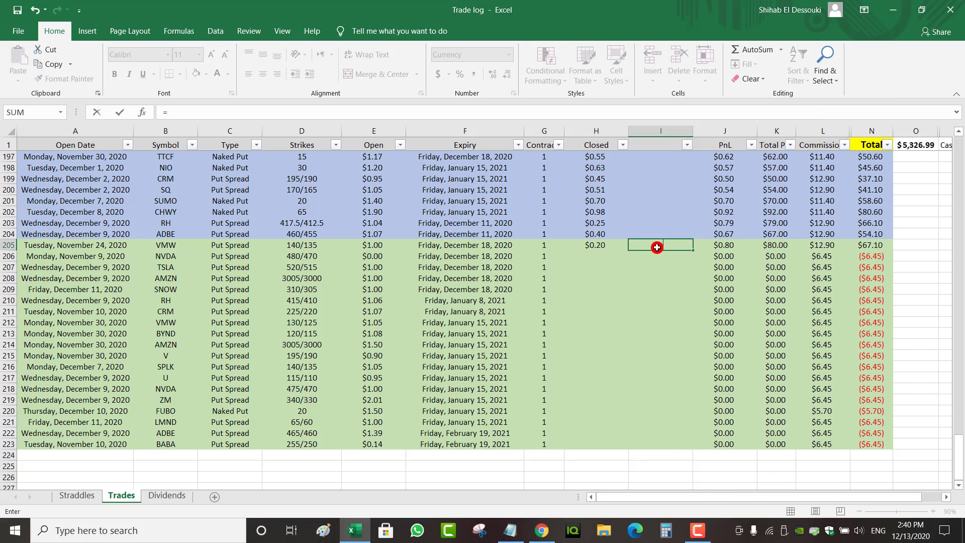
click(728, 247)
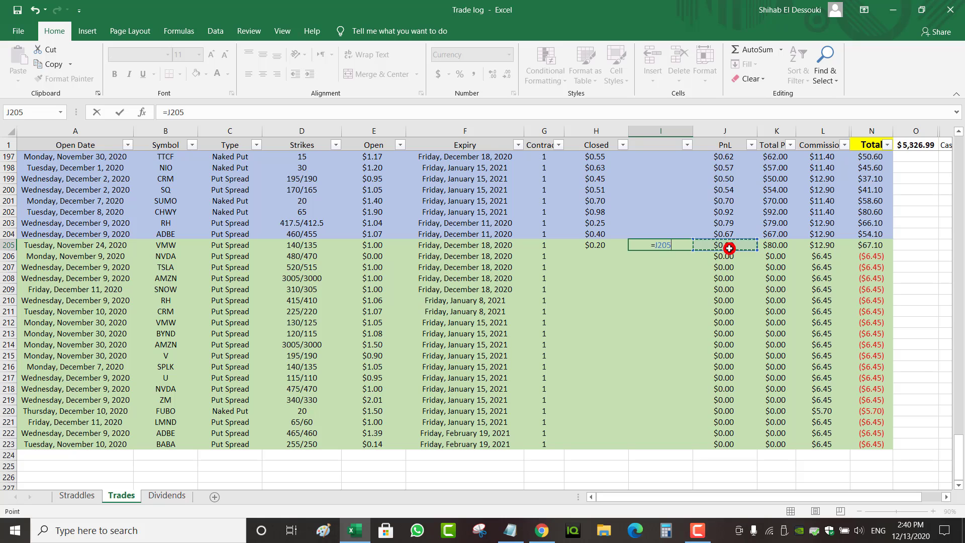
text(/)
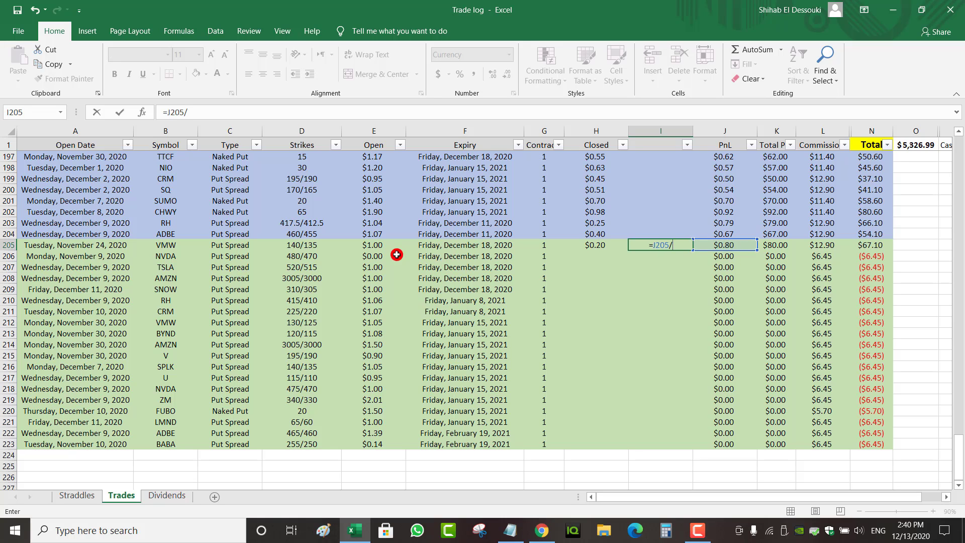
click(374, 246)
key(Return)
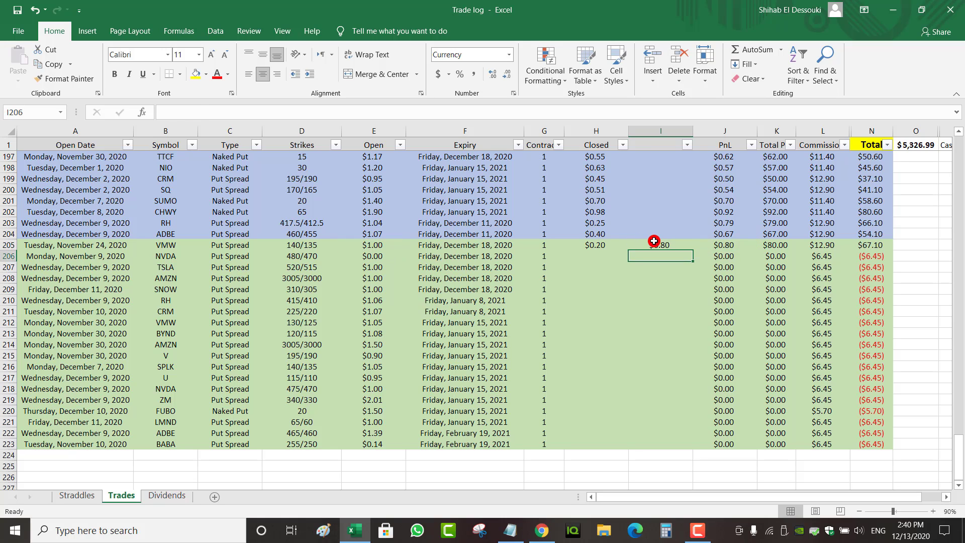
click(654, 241)
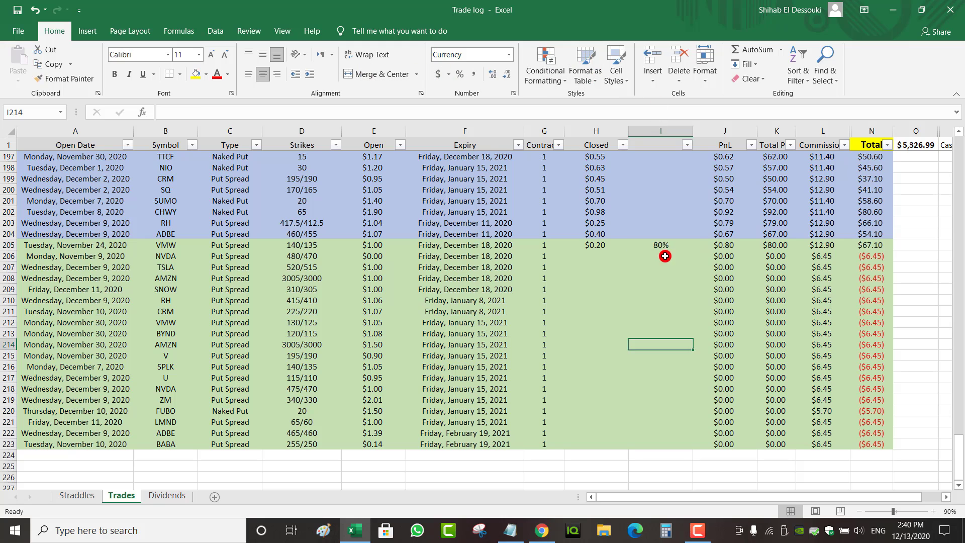
Step: Compare the percentage formula in I205 with row 205's PnL, Total P, Total and Open cells
click(662, 247)
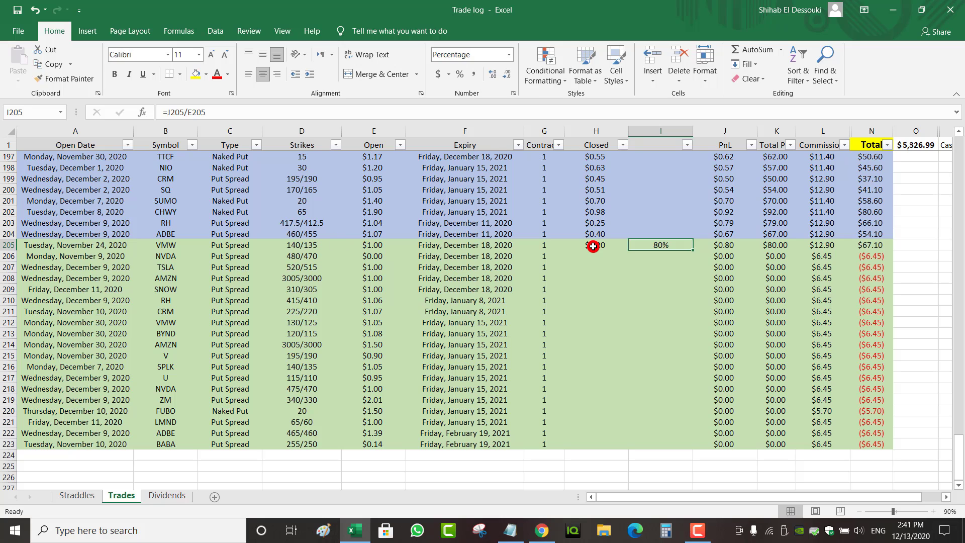
click(726, 246)
click(676, 246)
click(718, 245)
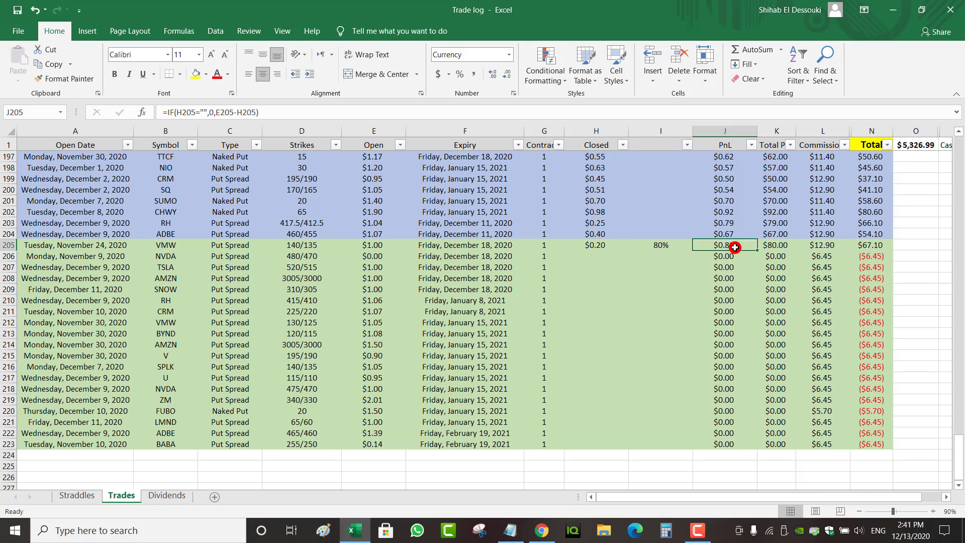
click(671, 247)
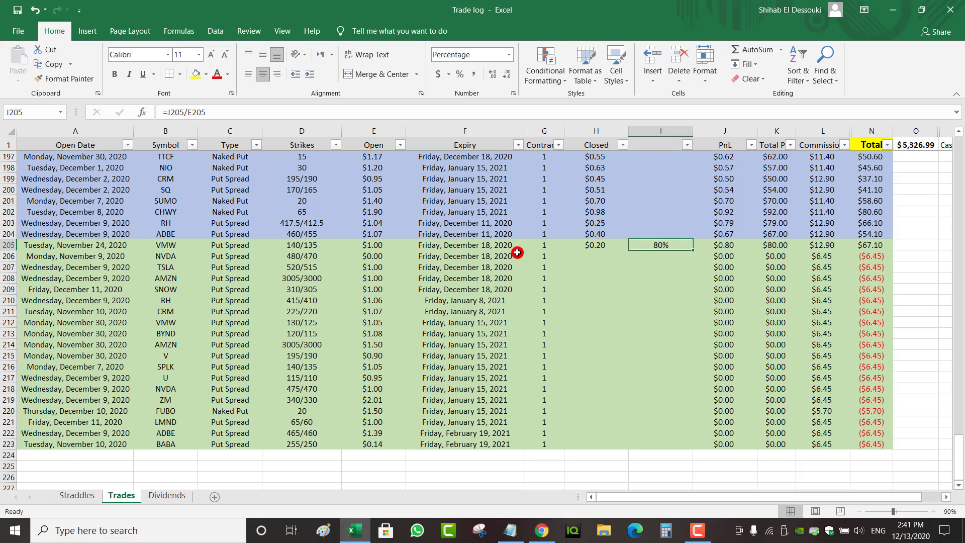
click(878, 242)
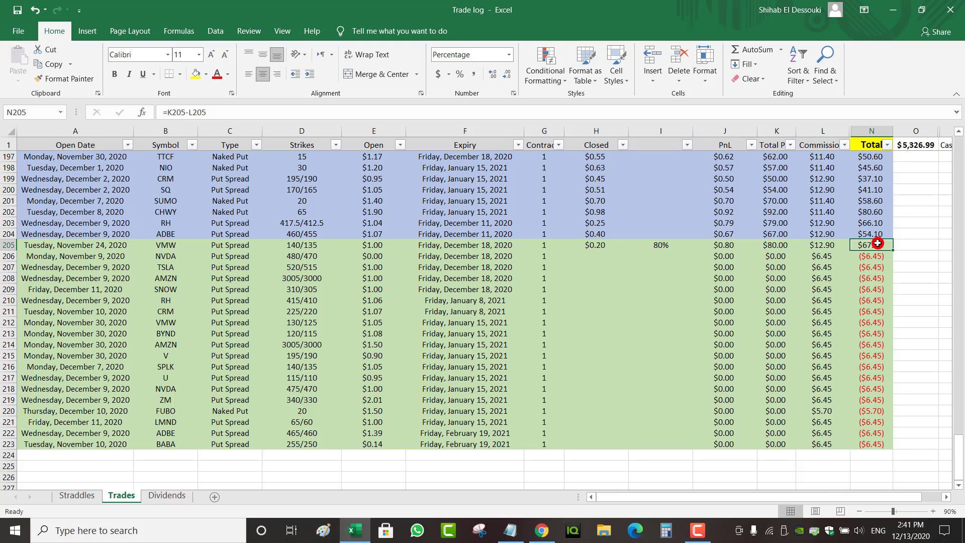
click(774, 246)
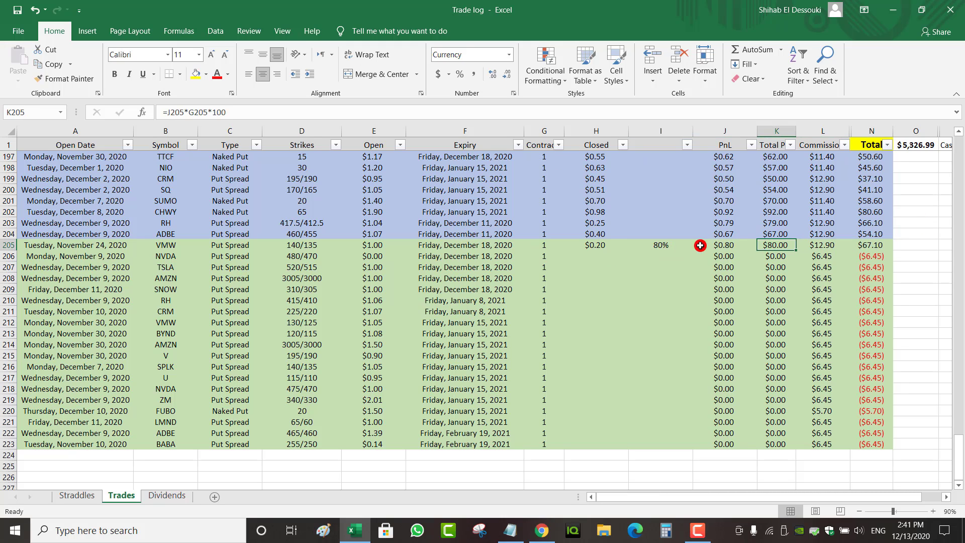
click(670, 245)
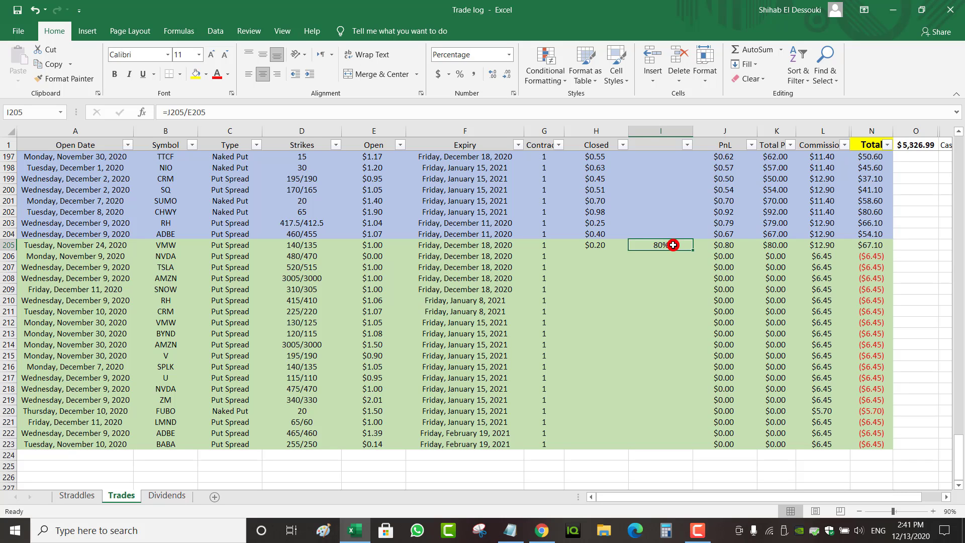
click(872, 246)
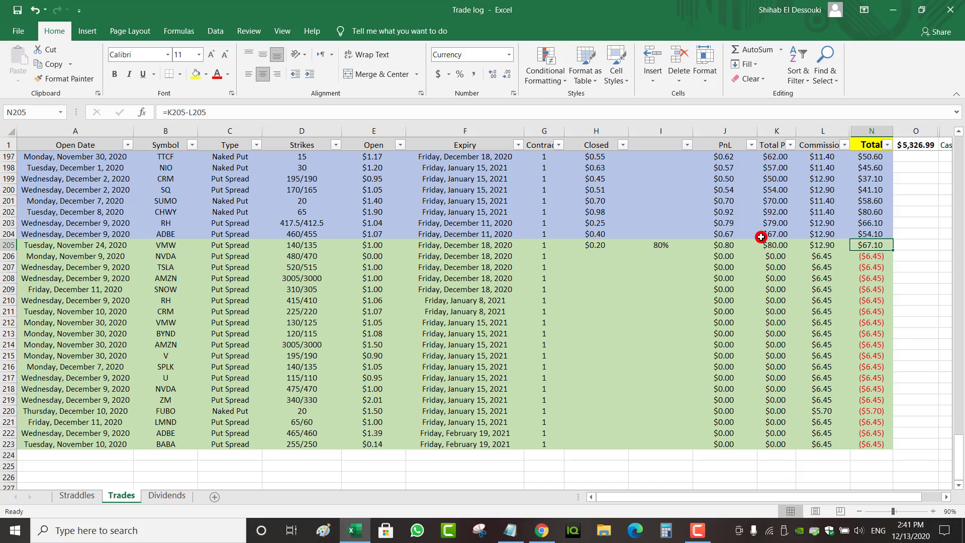
click(721, 247)
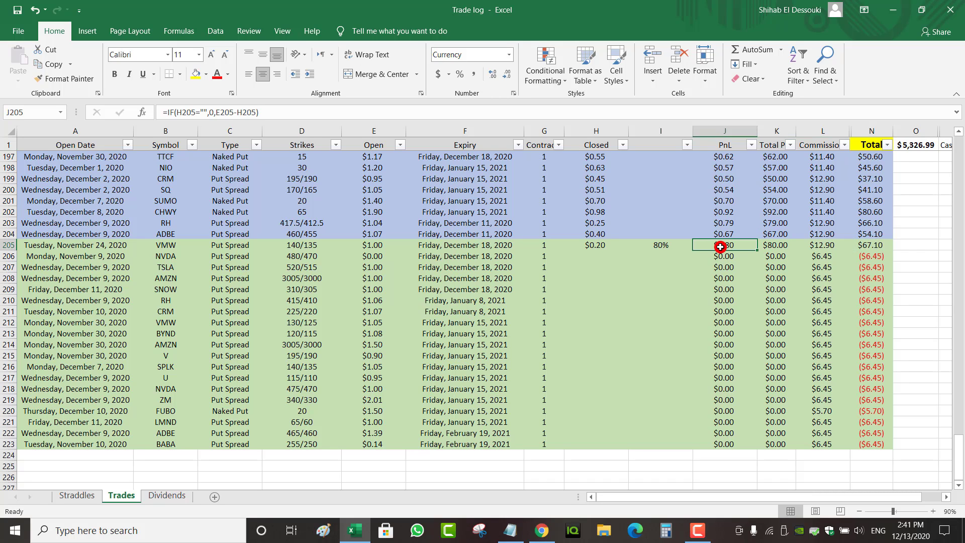
click(875, 247)
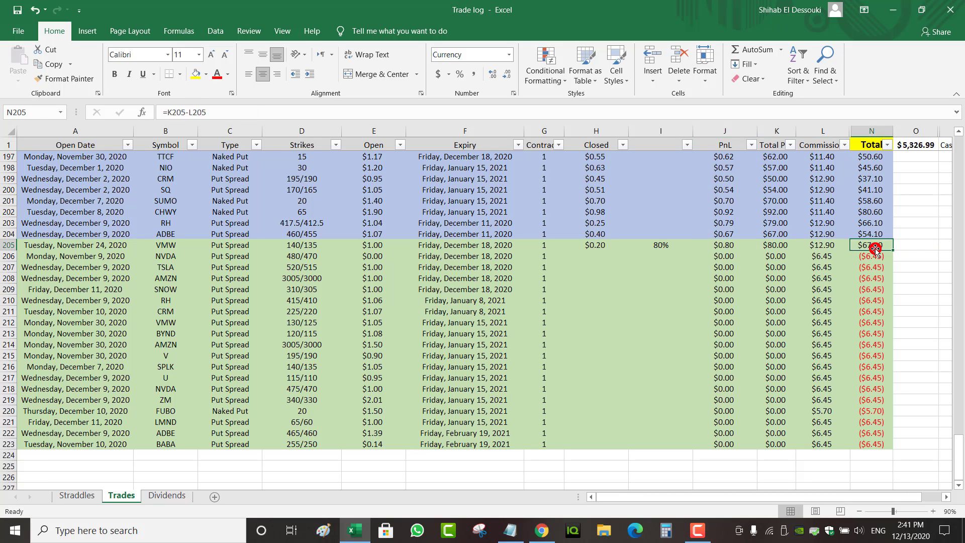
click(376, 248)
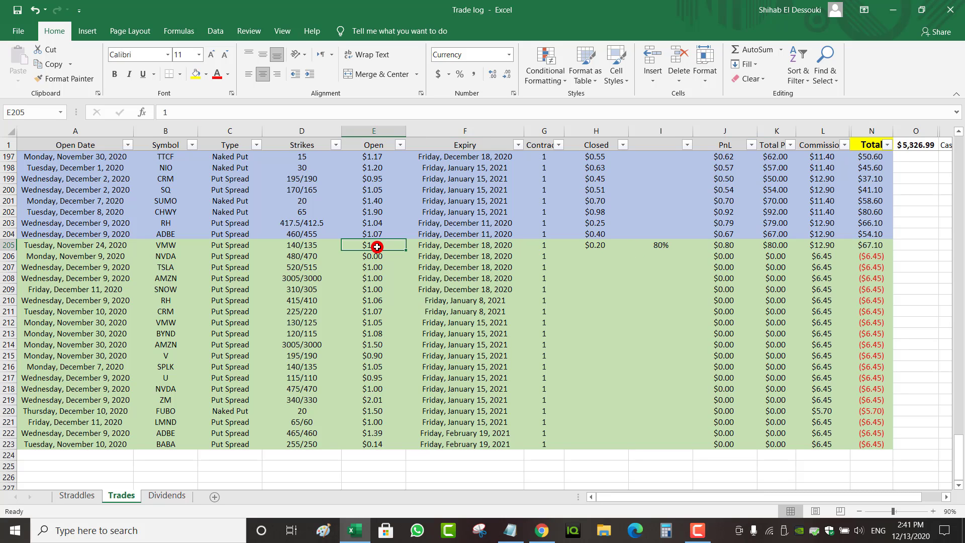
Step: Change the formula in I205 to =N205/(E205*100) so the percentage is based on the net total
double_click(663, 246)
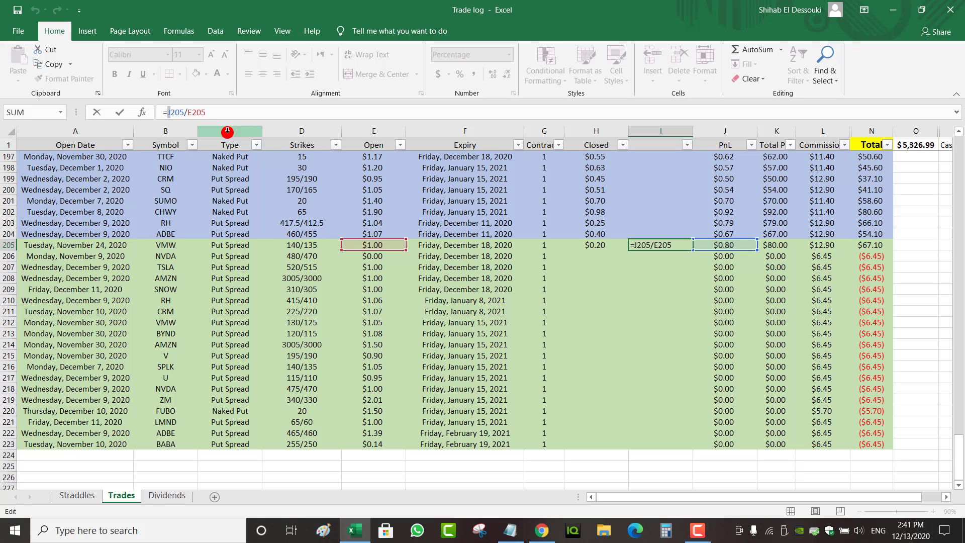
text(n)
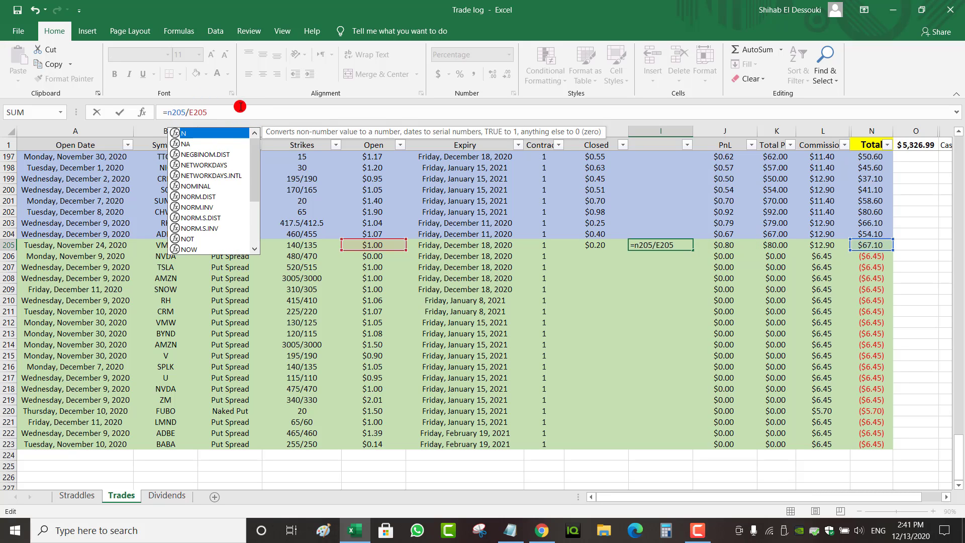
click(217, 112)
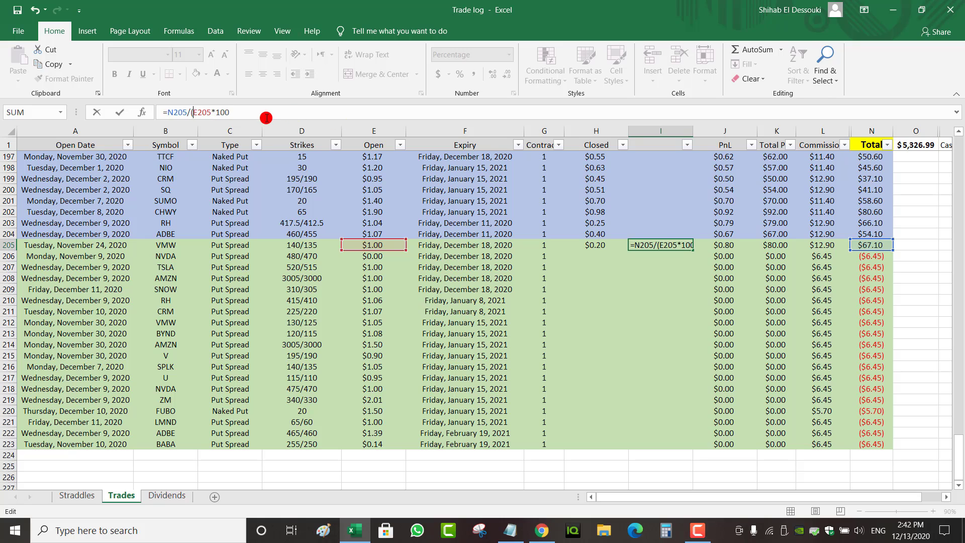
click(266, 113)
key(Return)
click(660, 245)
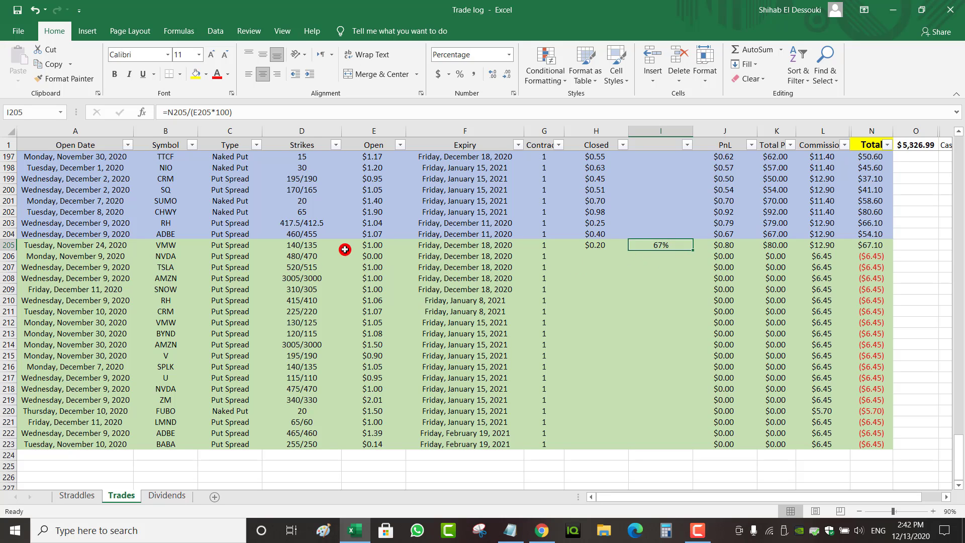
click(372, 243)
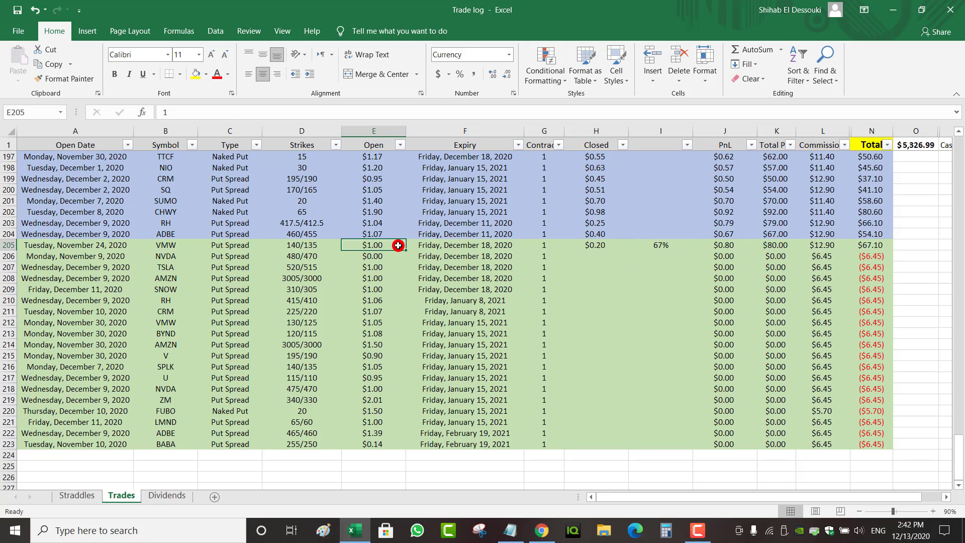
Step: Copy the percentage formula from I205 to I203 and I204 for the RH and ADBE trades
click(669, 247)
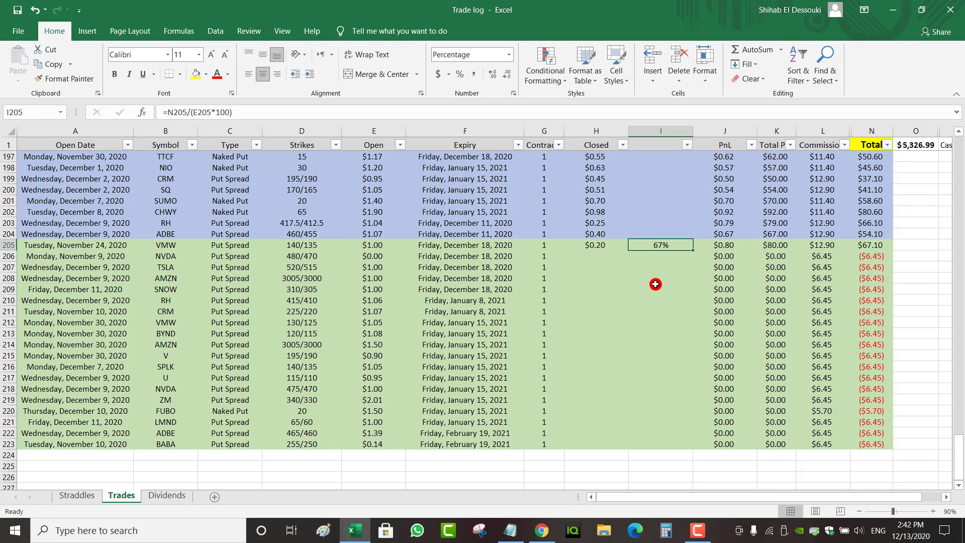
key(ctrl+c)
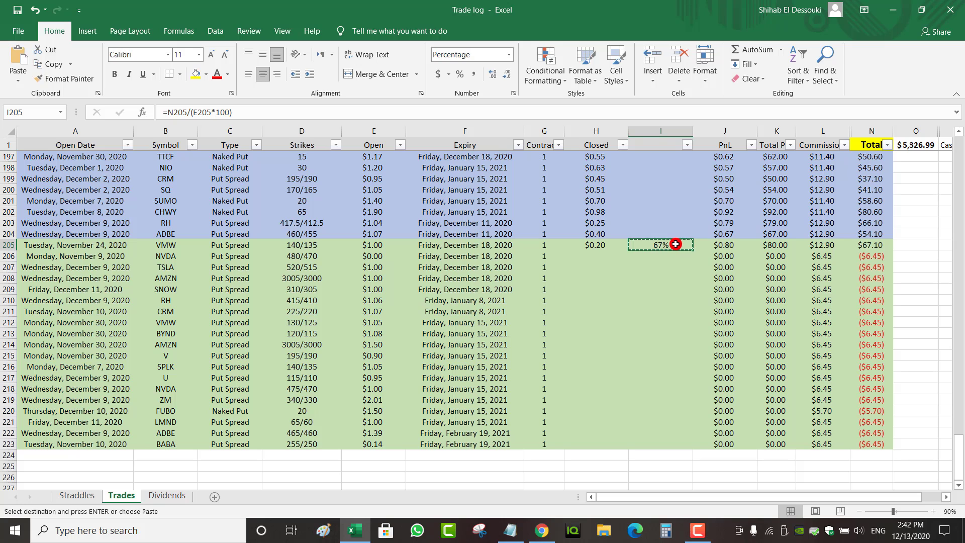
drag(957, 444, 955, 421)
click(641, 435)
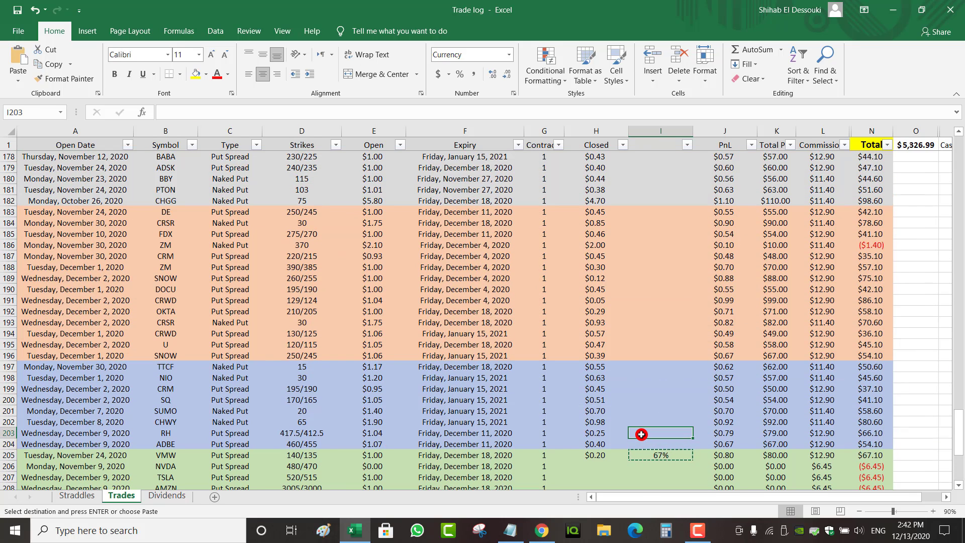
key(ctrl+v)
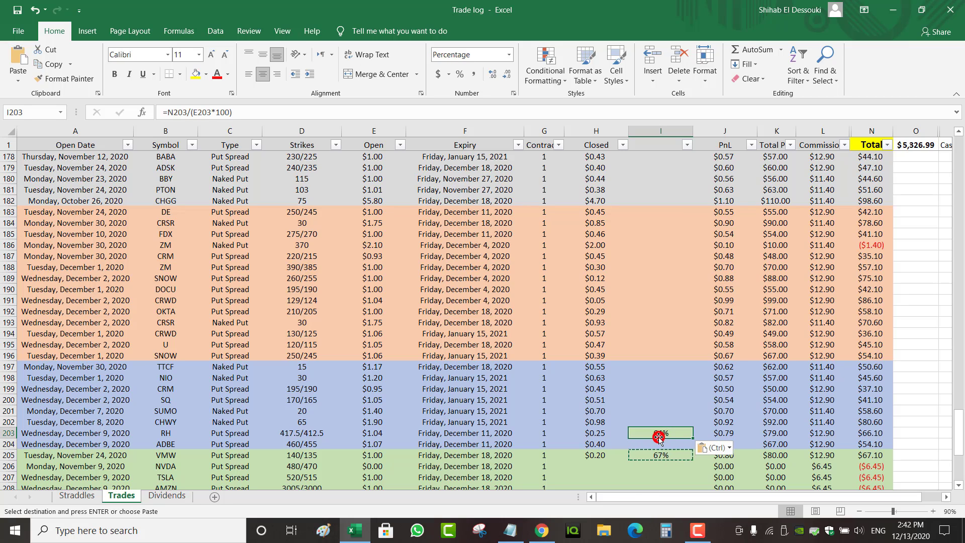
click(331, 431)
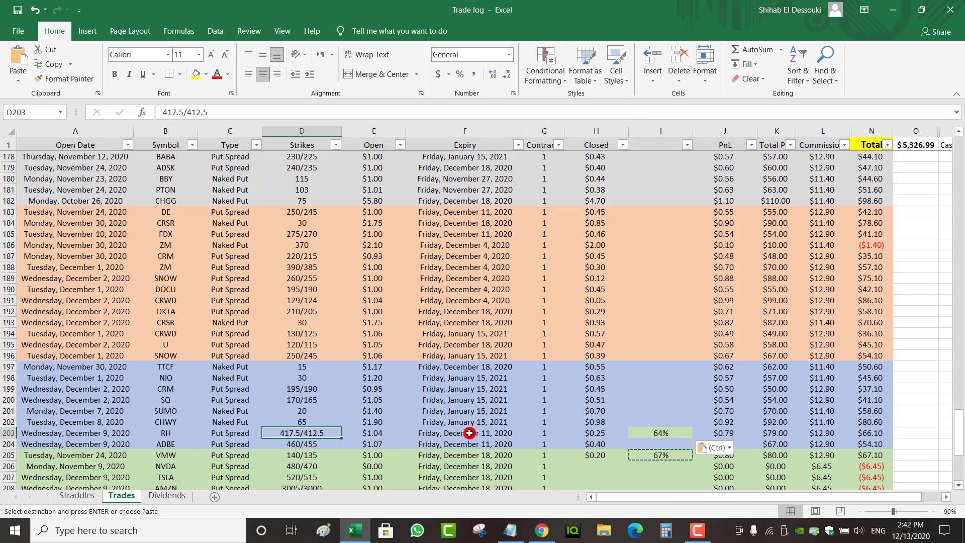
click(650, 443)
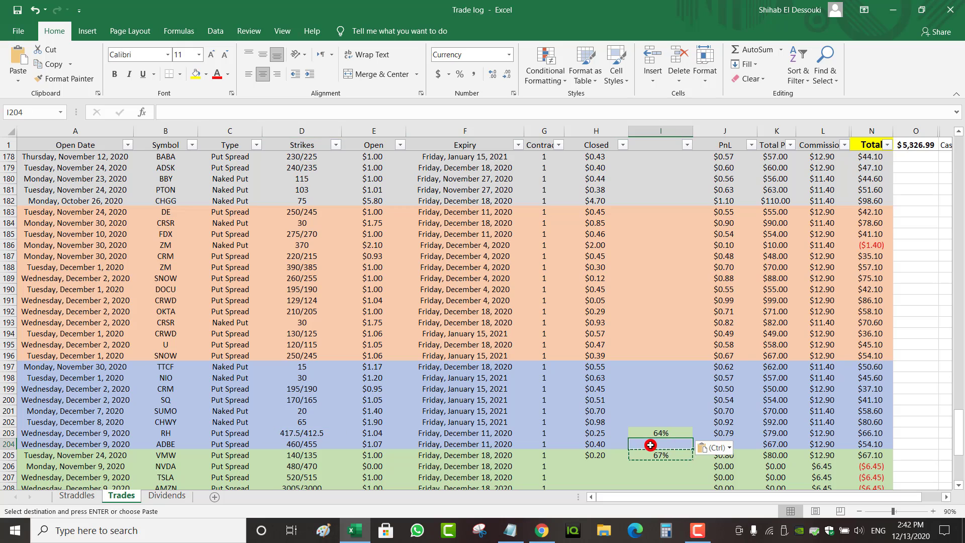
key(ctrl+v)
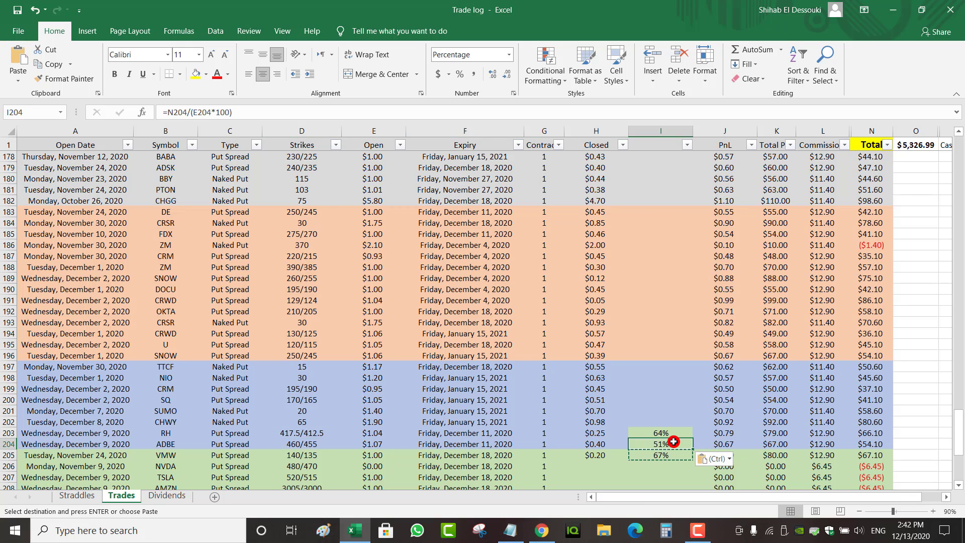
right_click(661, 327)
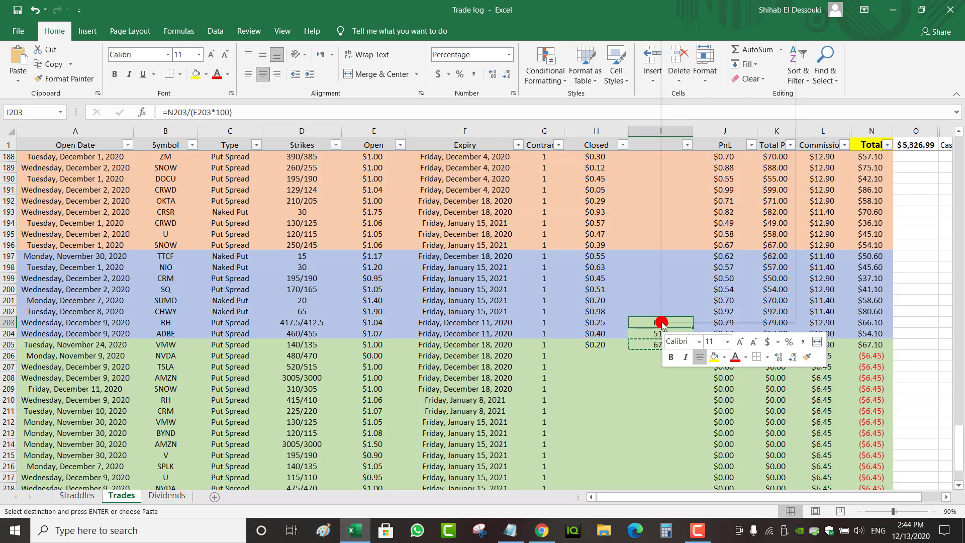
click(643, 342)
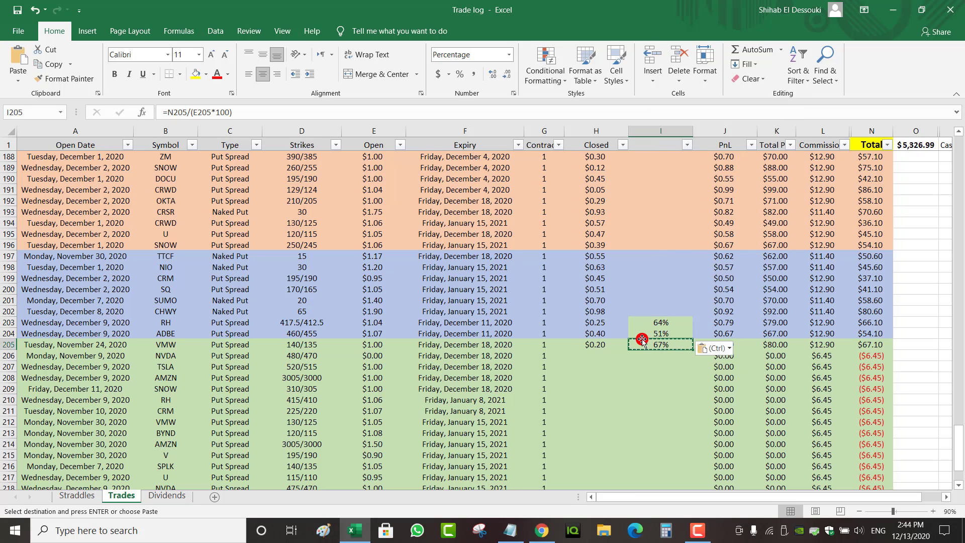
click(669, 255)
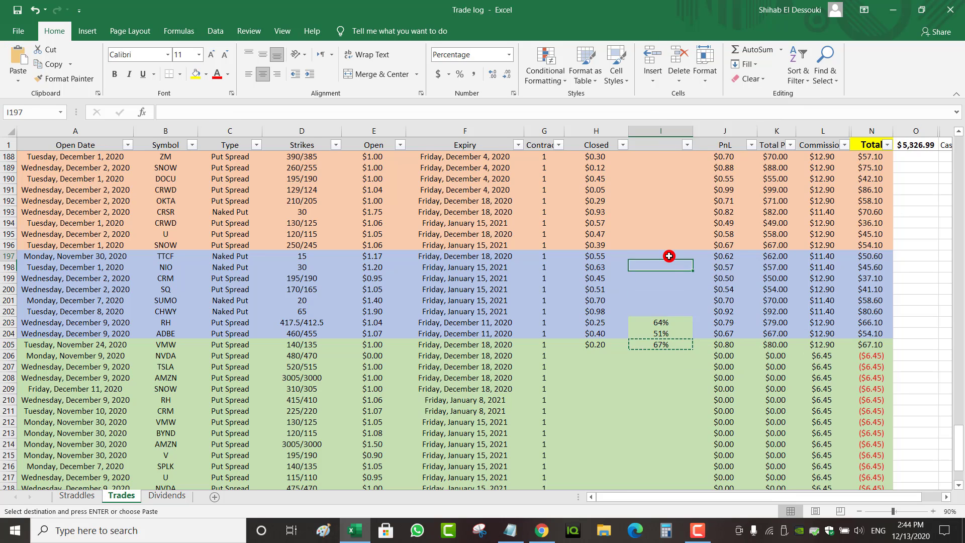
Step: Paste the profit percentage formula into I197:I202 for the blue group of trades and format those cells as percentages
drag(669, 256, 662, 302)
right_click(665, 253)
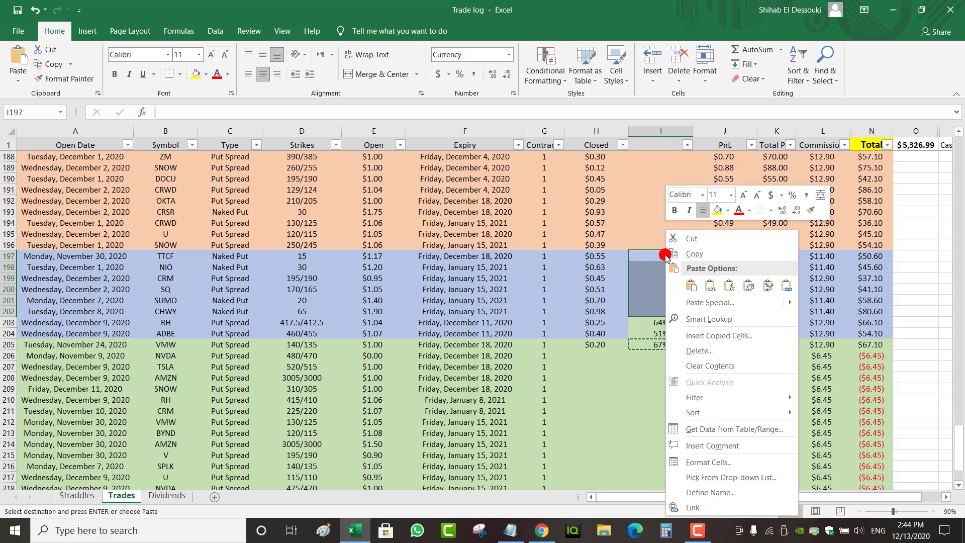
click(730, 286)
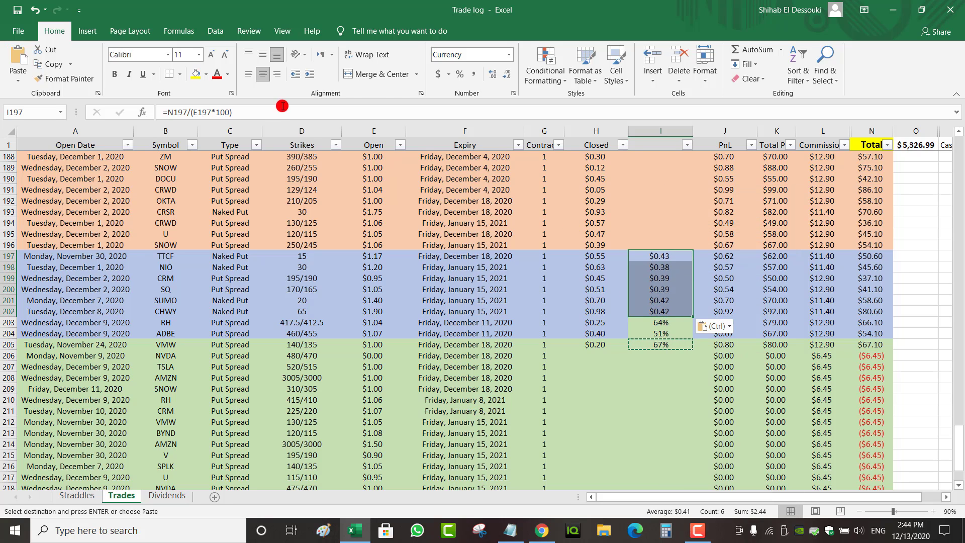
click(459, 74)
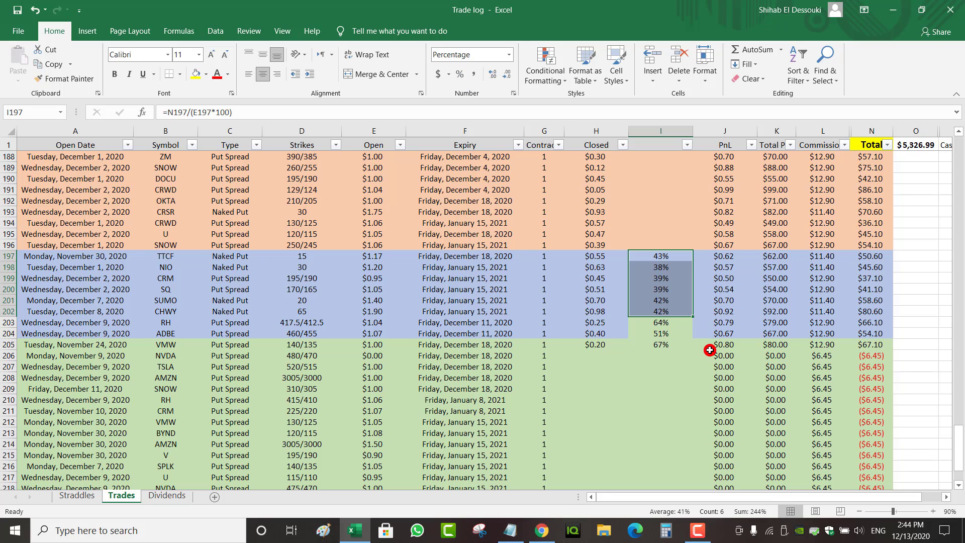
Step: Check the TTCF trade's profit percentage against its Open value by dividing 50 by 117 in Calculator, and close Calculator
click(660, 264)
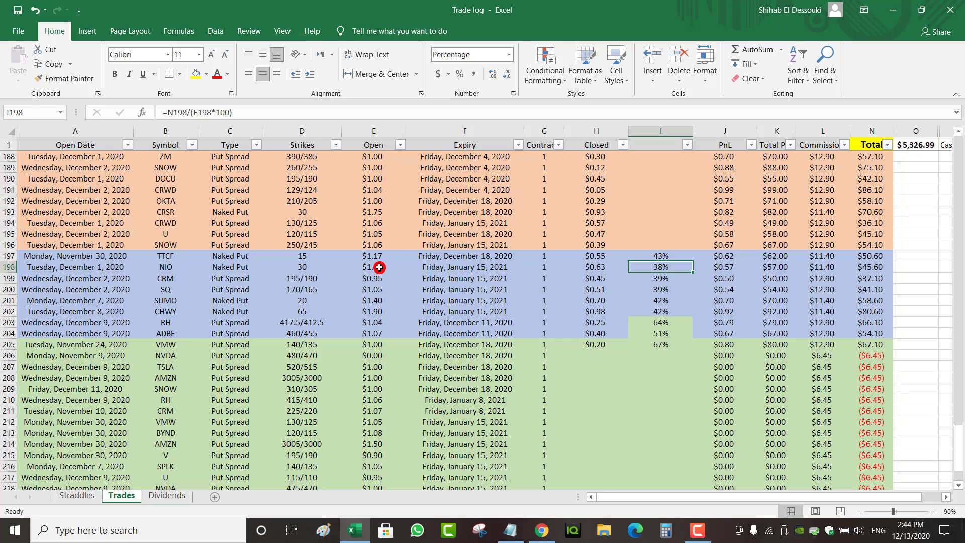
click(383, 257)
click(659, 258)
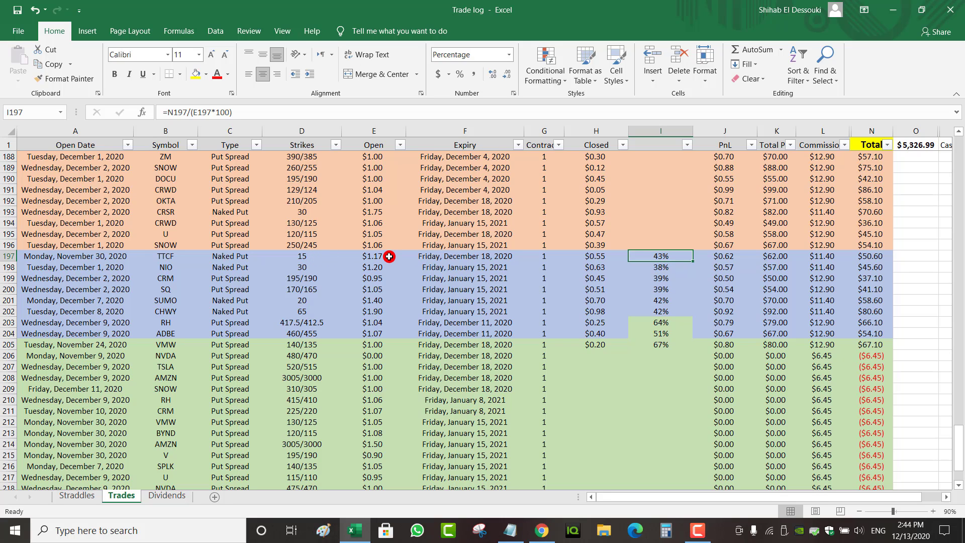
drag(706, 289, 342, 131)
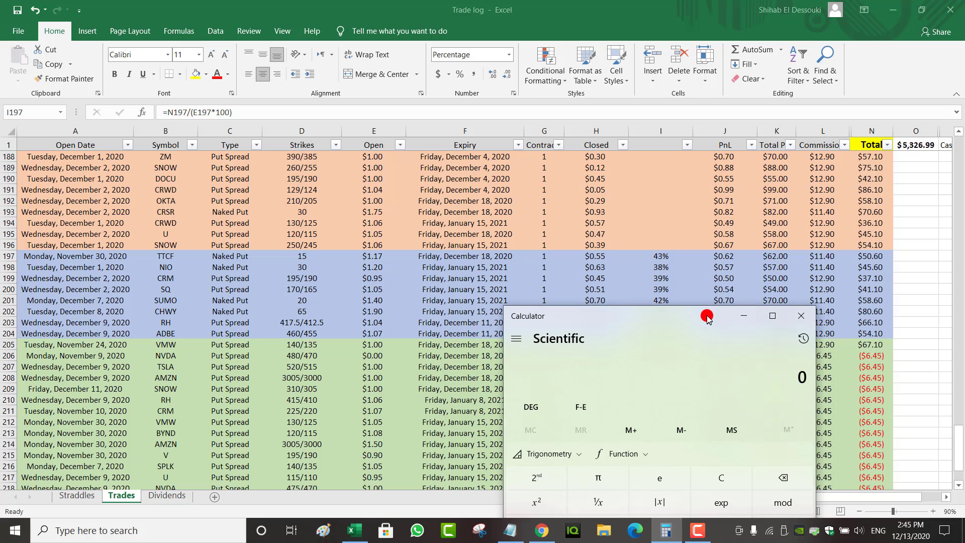
click(294, 391)
click(301, 431)
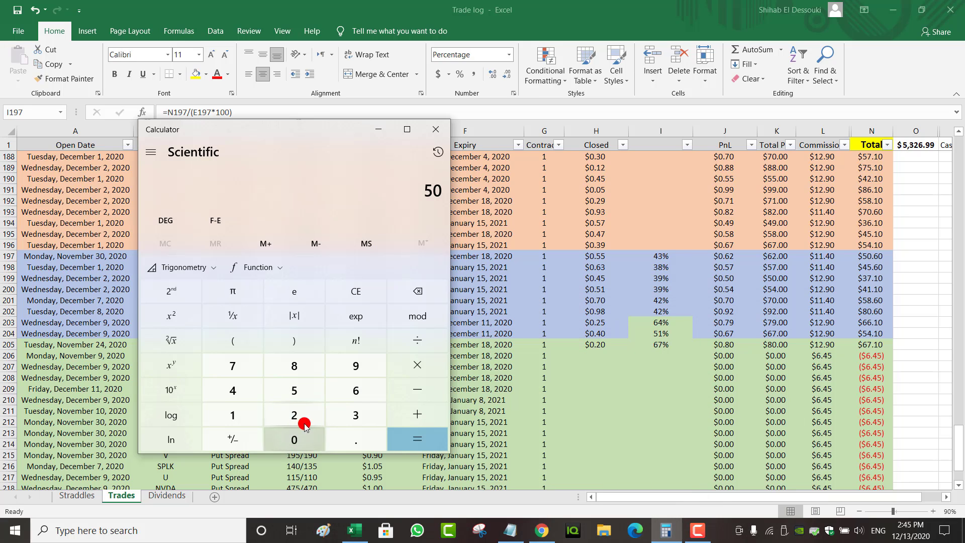
click(414, 336)
click(246, 415)
click(248, 415)
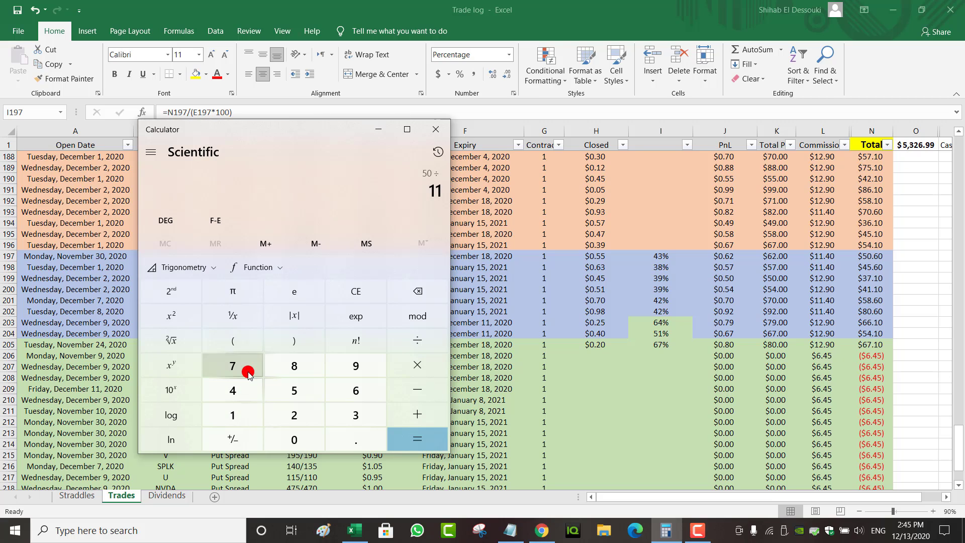
click(247, 371)
click(391, 437)
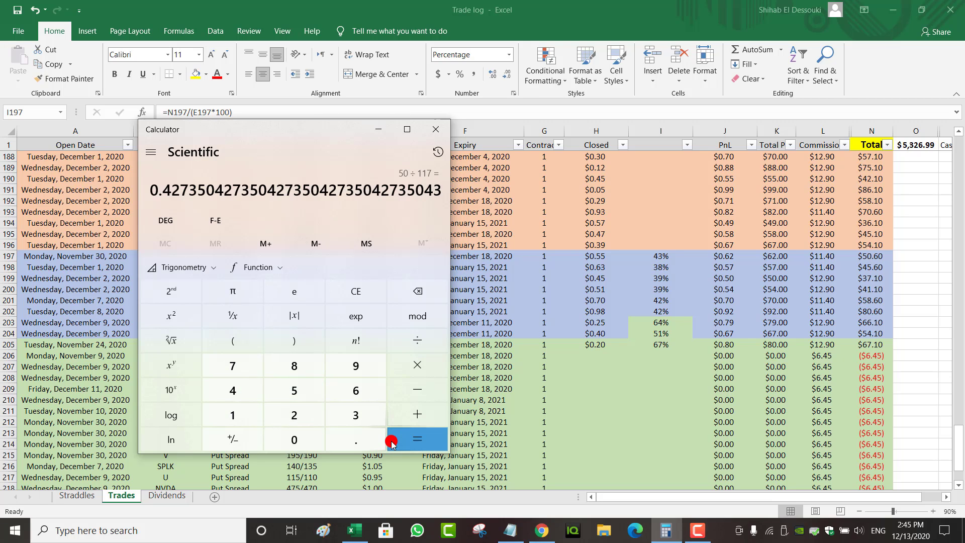
click(436, 129)
Step: Delete the unlabelled profit percentage column between the Closed and PnL columns
click(665, 133)
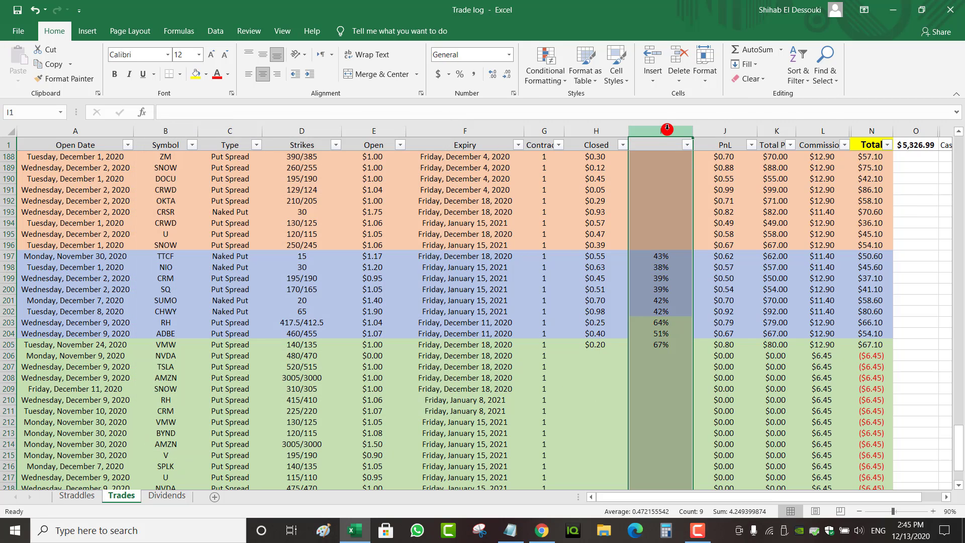
right_click(667, 130)
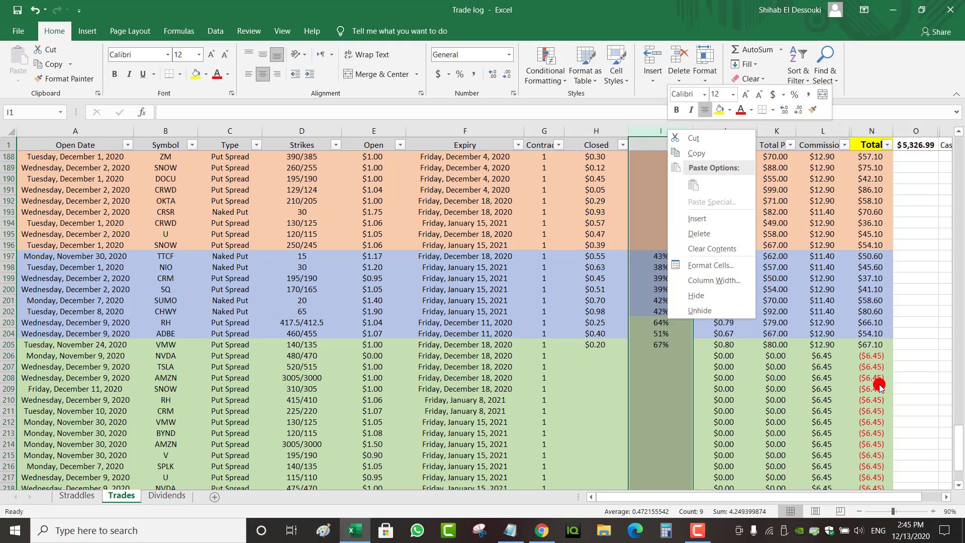
key(Escape)
click(661, 276)
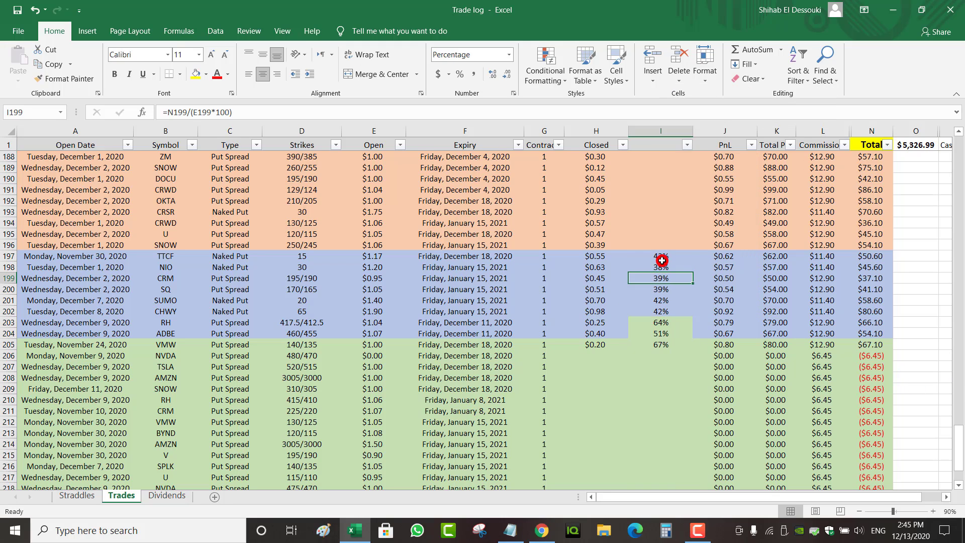
click(661, 255)
click(366, 255)
click(658, 292)
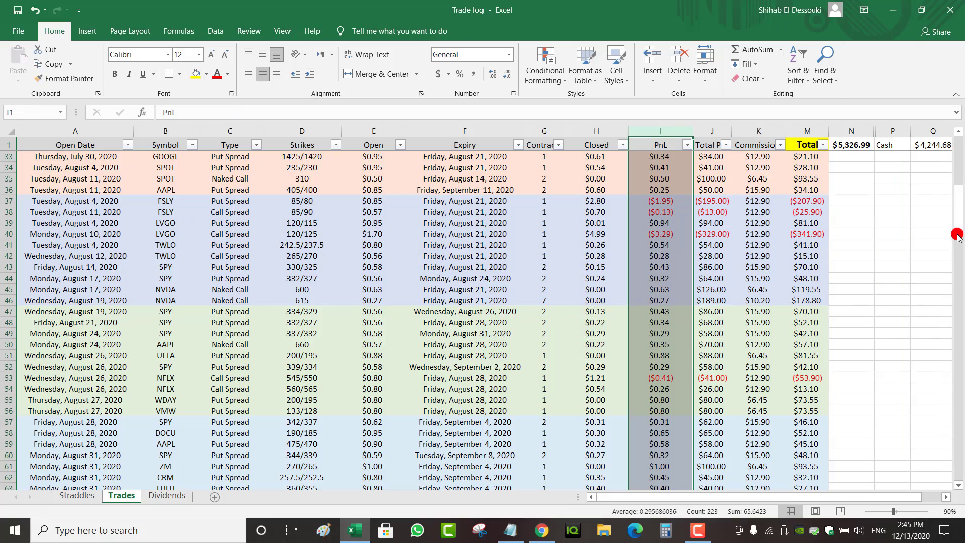
Step: Clear the VMW trade's Closed price in H205
drag(960, 216, 918, 475)
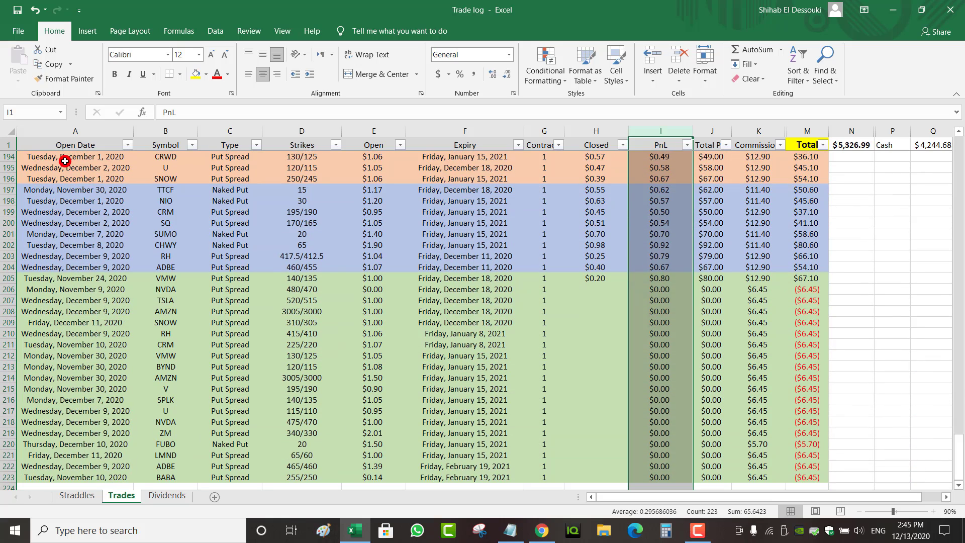
click(597, 311)
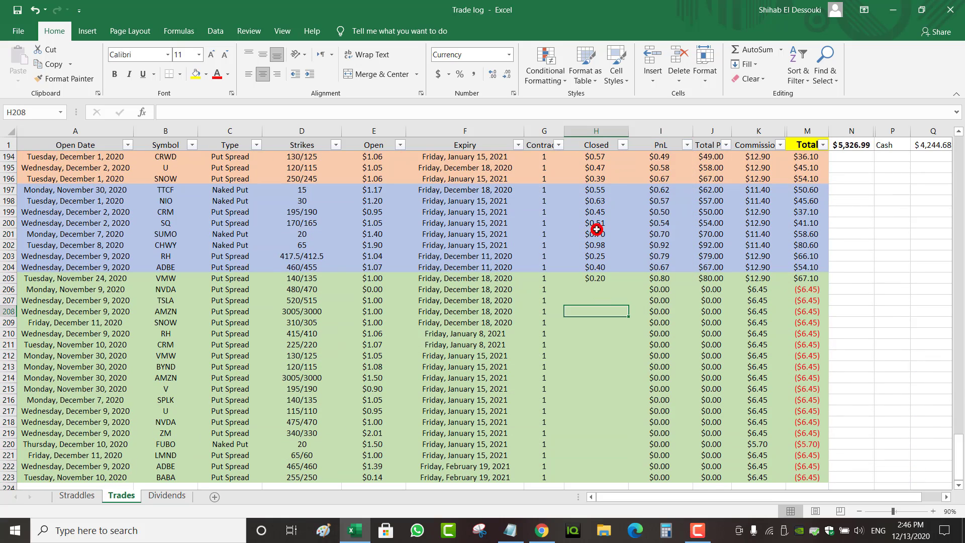
click(601, 129)
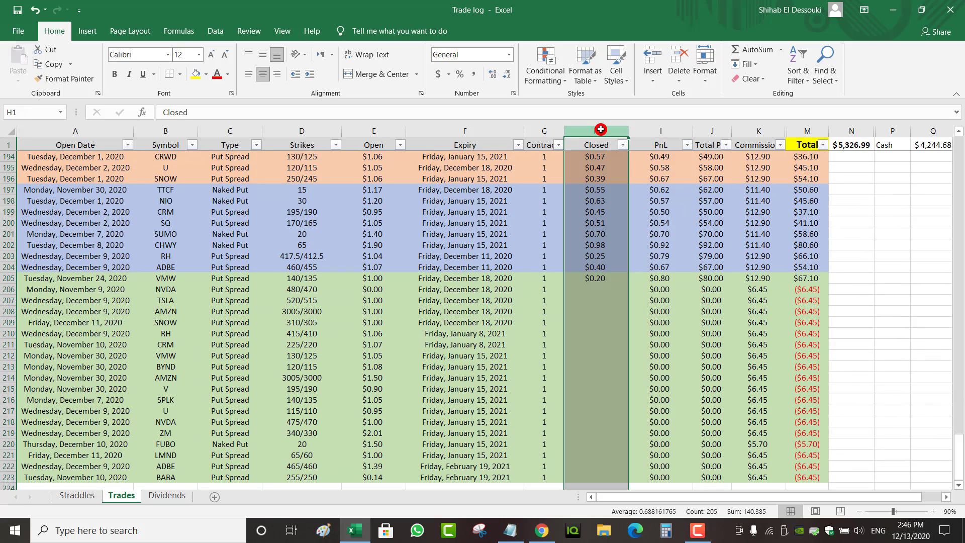
click(601, 278)
key(Delete)
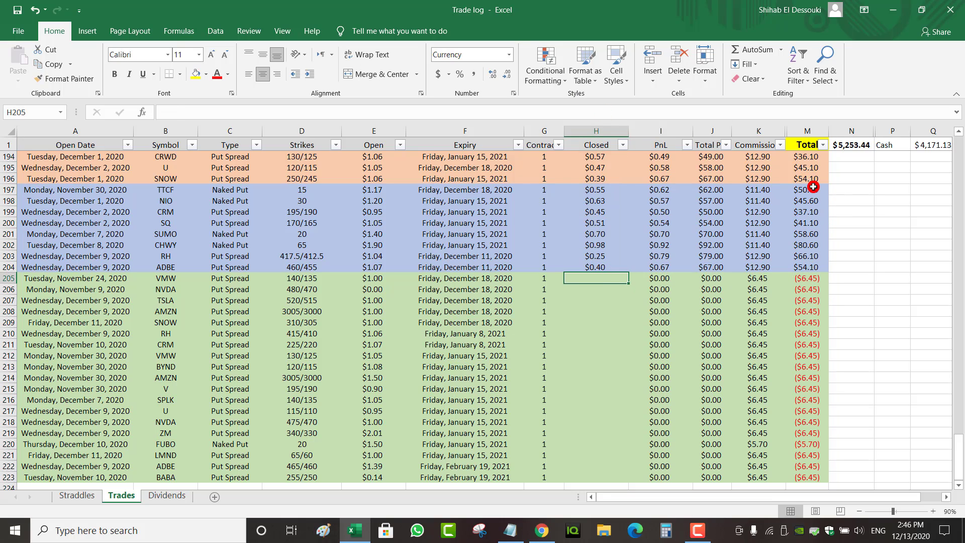
Step: Add up the first colour group's Total values in N6 with =SUM(M2:M6)
drag(807, 190, 804, 268)
scroll(804, 269, up, 20)
click(854, 202)
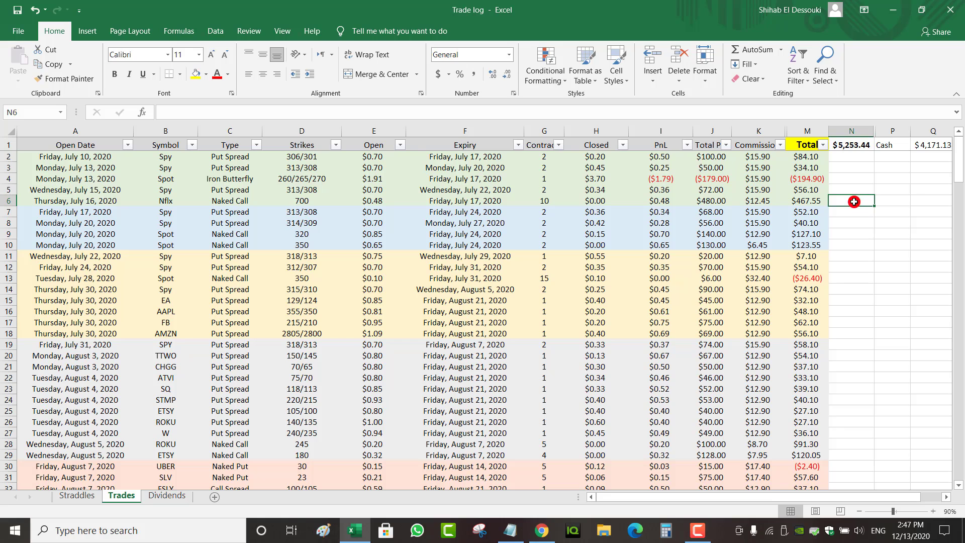
click(754, 49)
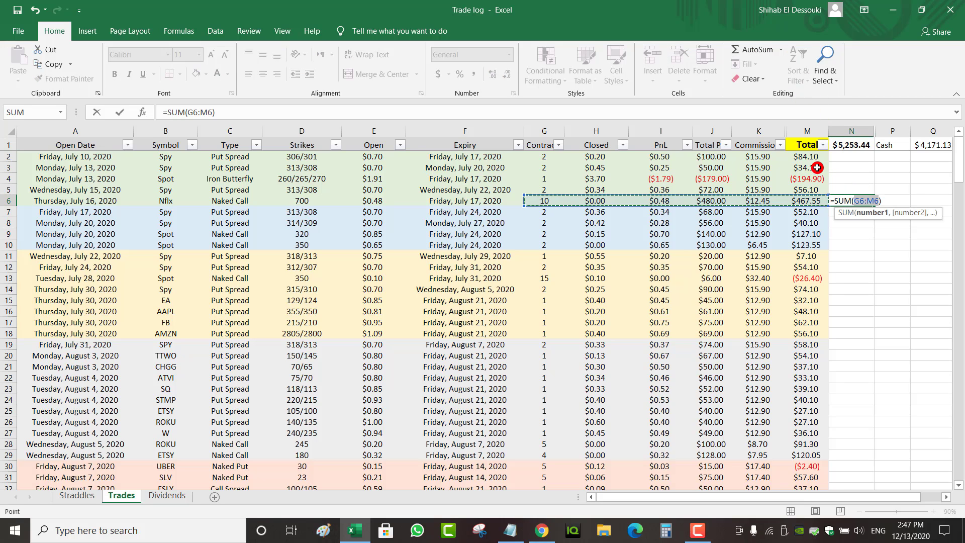
drag(818, 156, 804, 201)
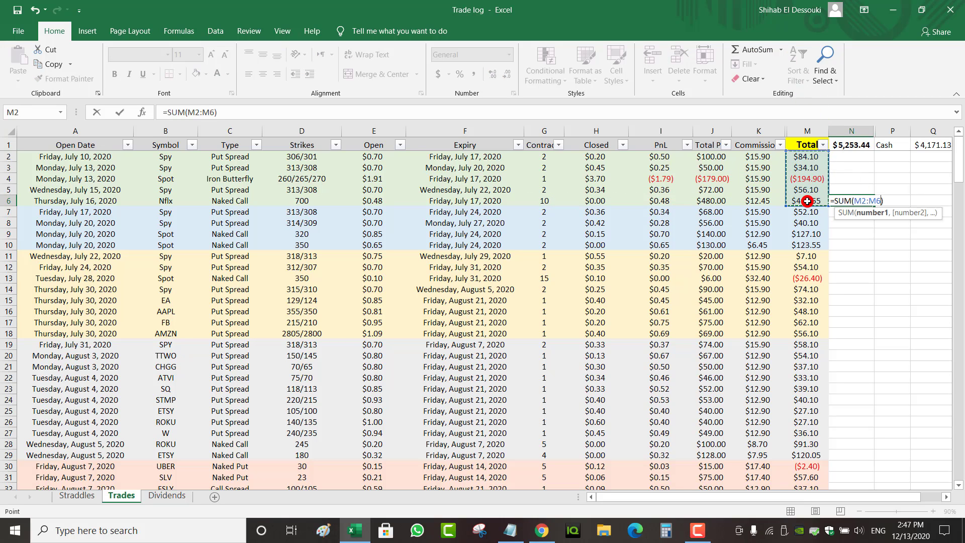
key(Return)
Step: Try copying the sum formula from N6 to N10 and N18, and compare its range with the blue group's Total cells
click(862, 202)
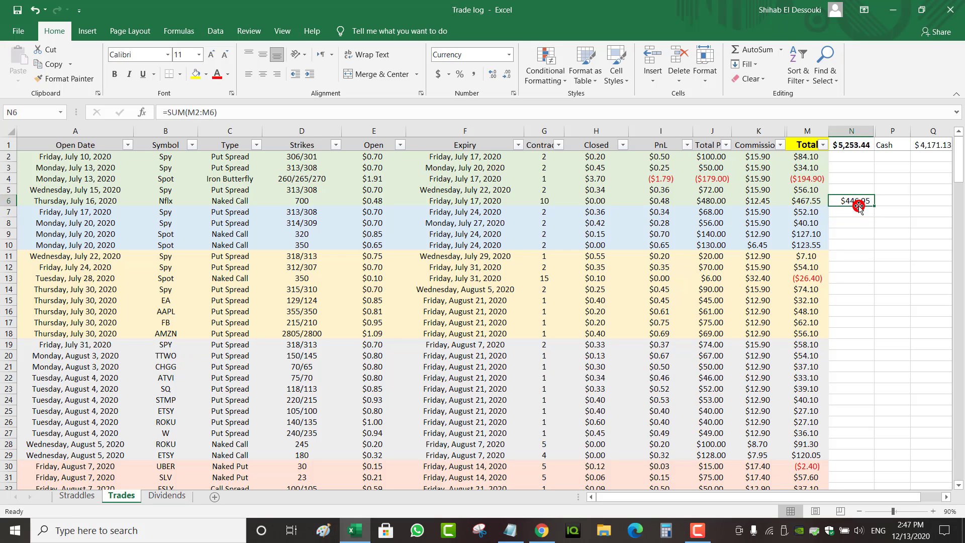
key(ctrl+c)
click(856, 247)
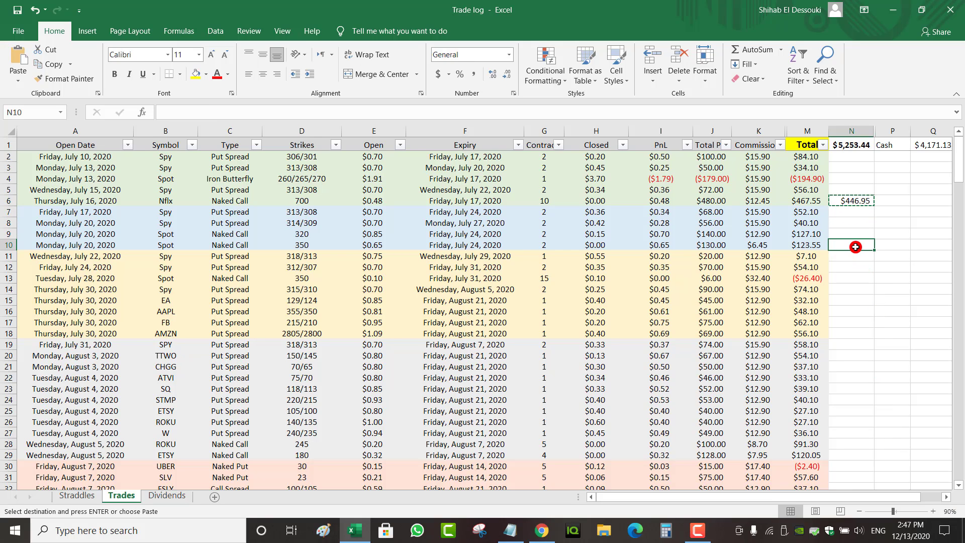
key(ctrl+v)
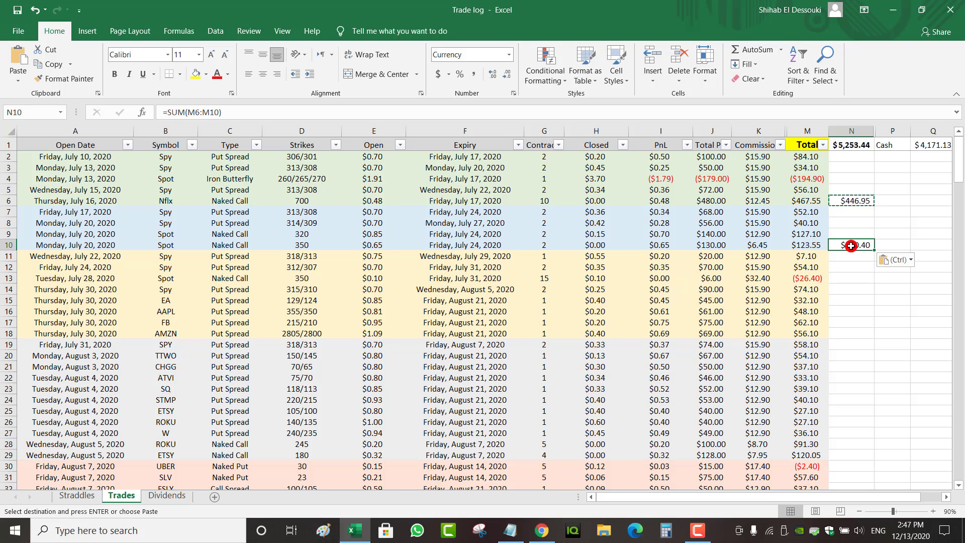
click(800, 202)
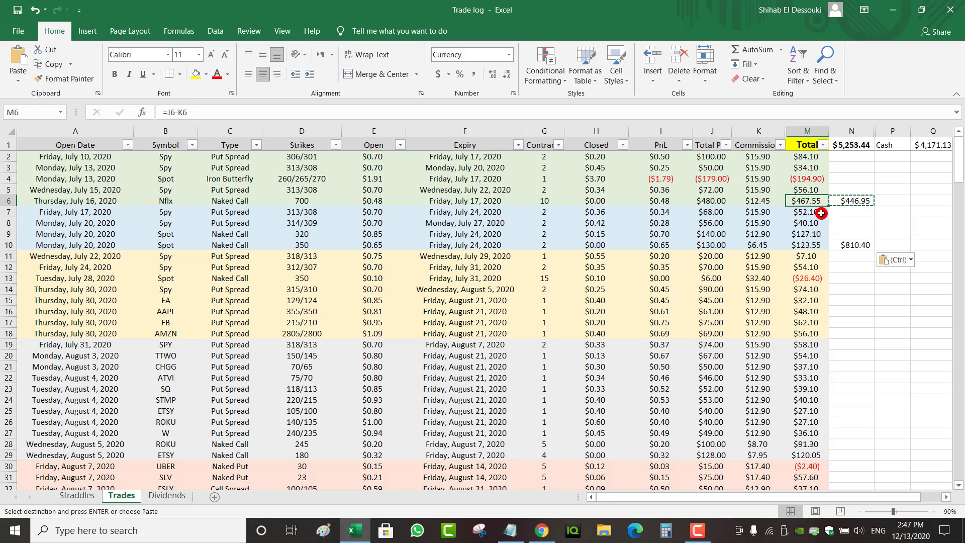
drag(821, 213, 819, 245)
click(841, 332)
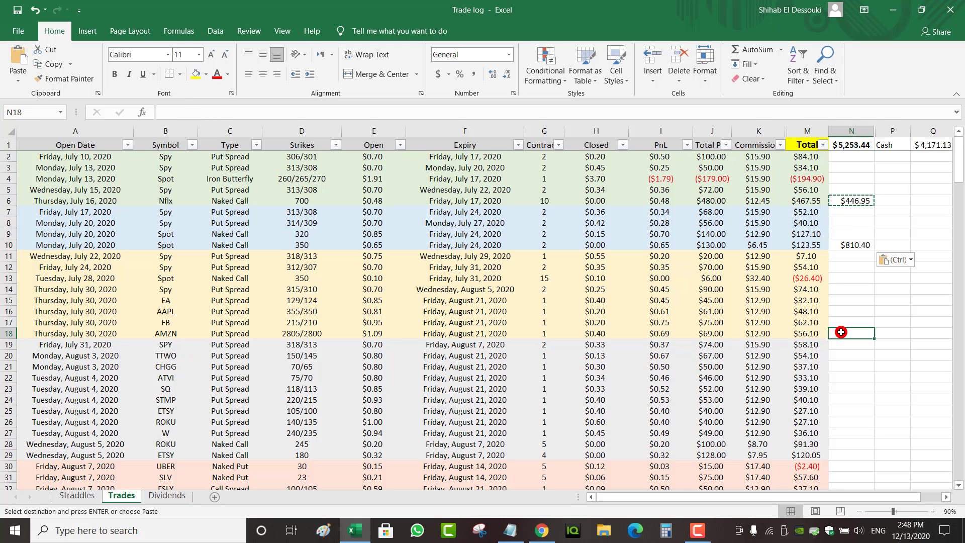
key(ctrl+v)
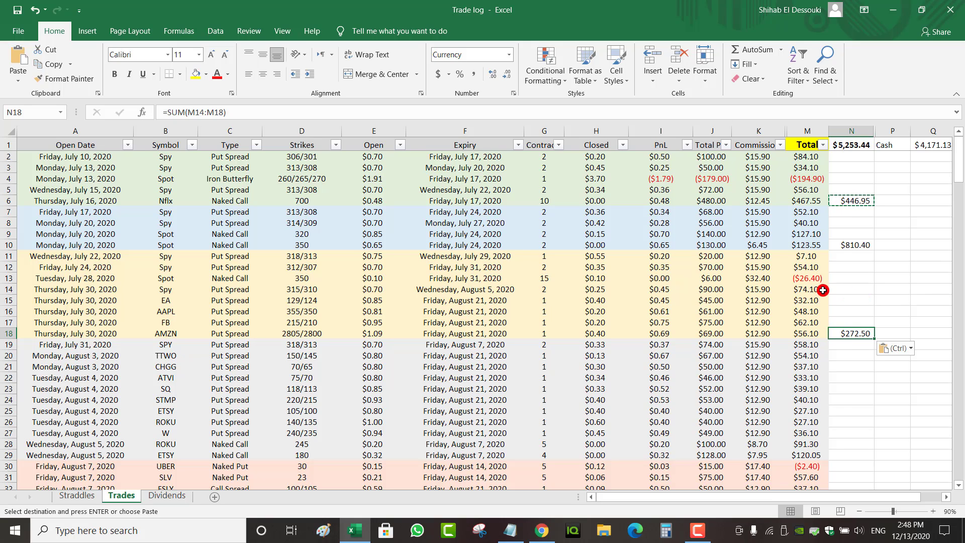
Step: Replace the group totals in N10 and N18 with AutoSums of M7:M10 and M11:M18
click(856, 200)
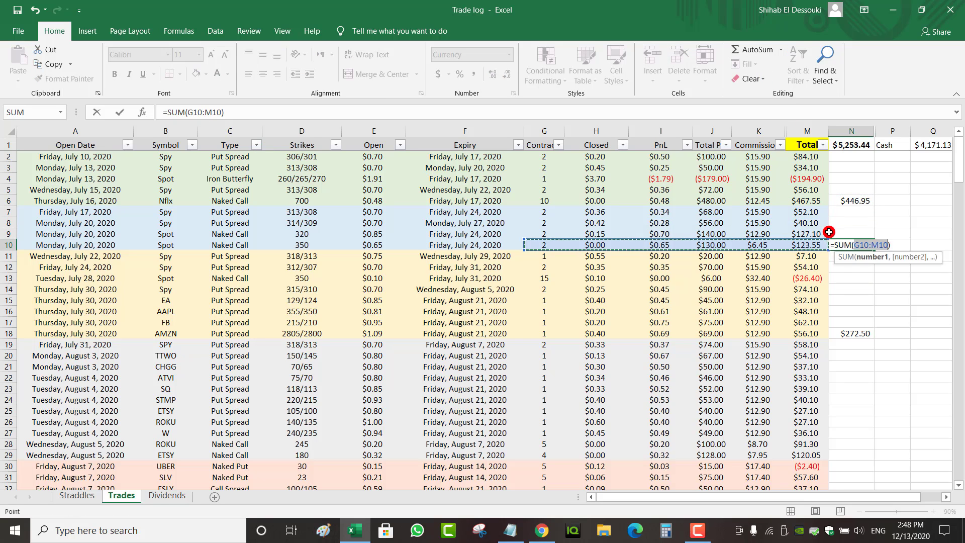
drag(816, 214, 810, 235)
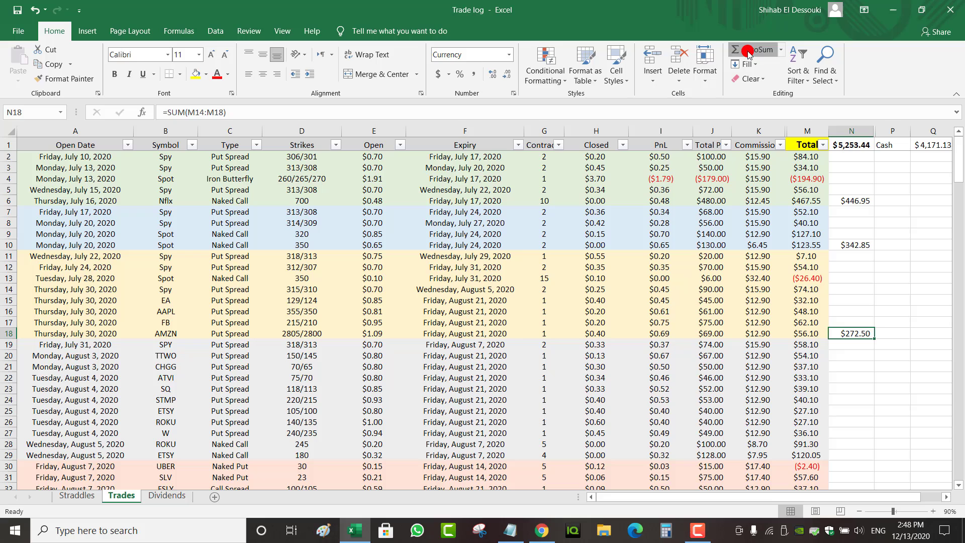
click(748, 52)
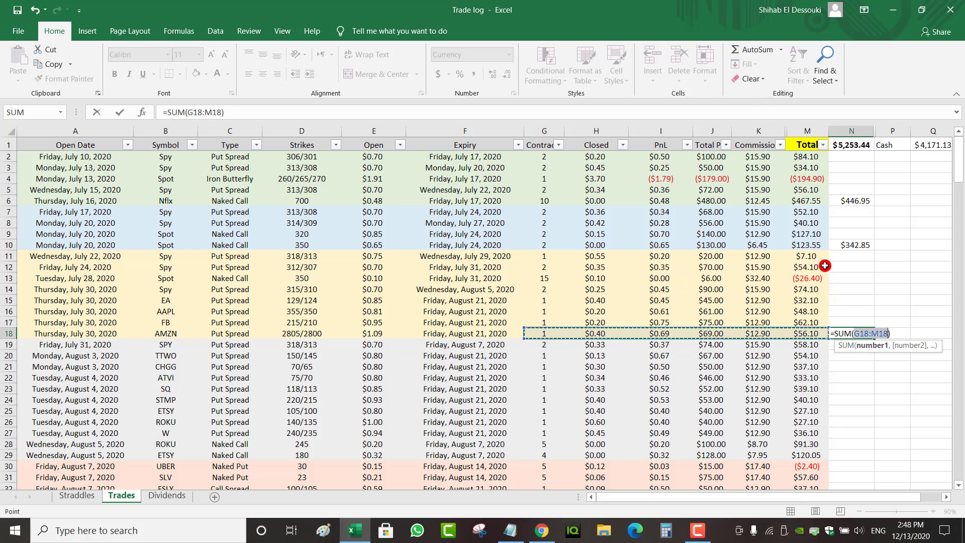
drag(810, 246, 805, 322)
drag(809, 255, 792, 331)
key(Return)
Step: Add AutoSum group totals of M19:M29 in N29 and M30:M36 in N36
click(851, 455)
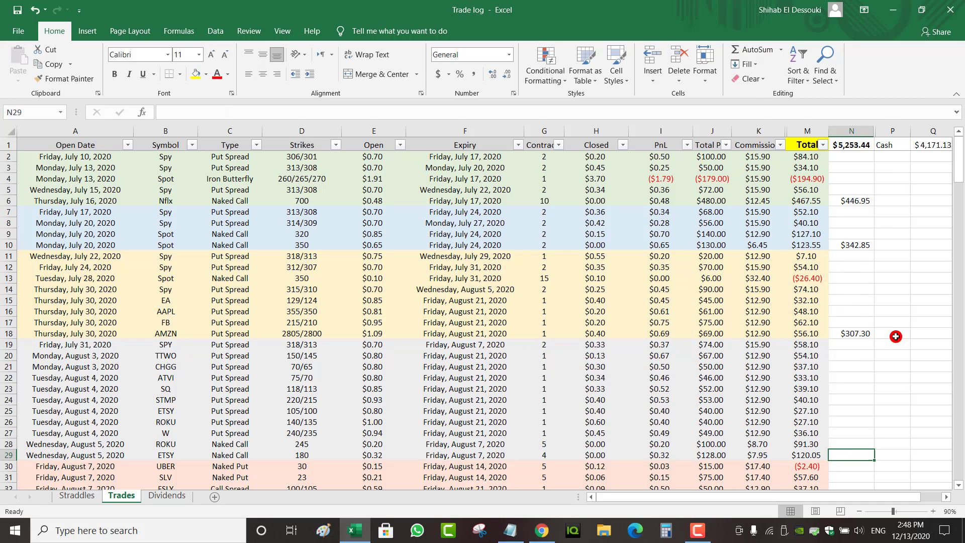
click(748, 49)
drag(811, 346, 810, 457)
click(748, 49)
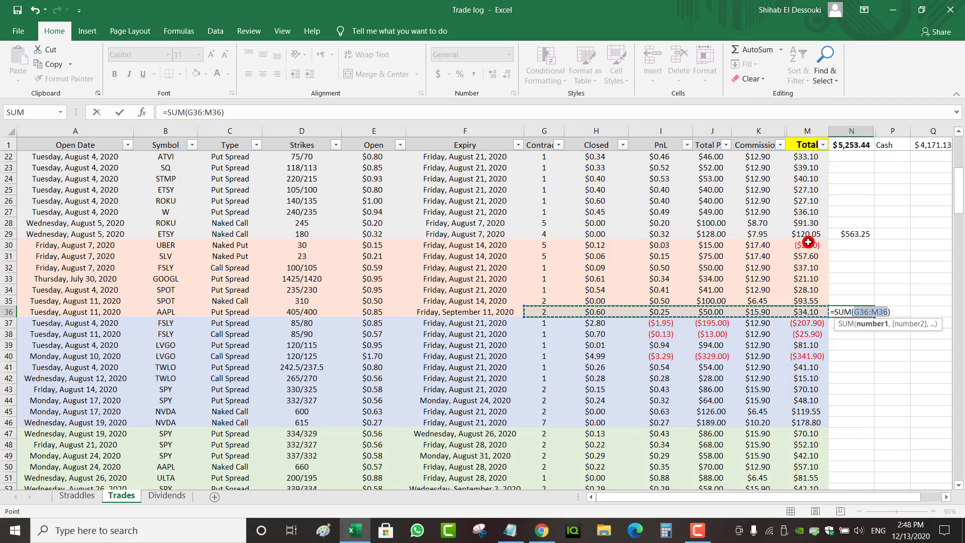
drag(808, 245, 807, 309)
key(Return)
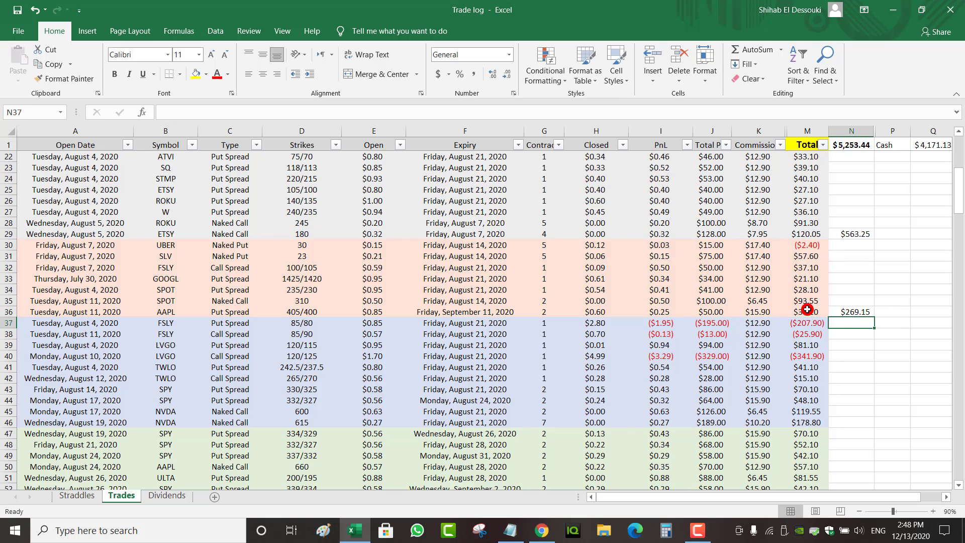
Step: Review the group totals in column N from the most recent trades back to the first July rows
scroll(808, 309, up, 7)
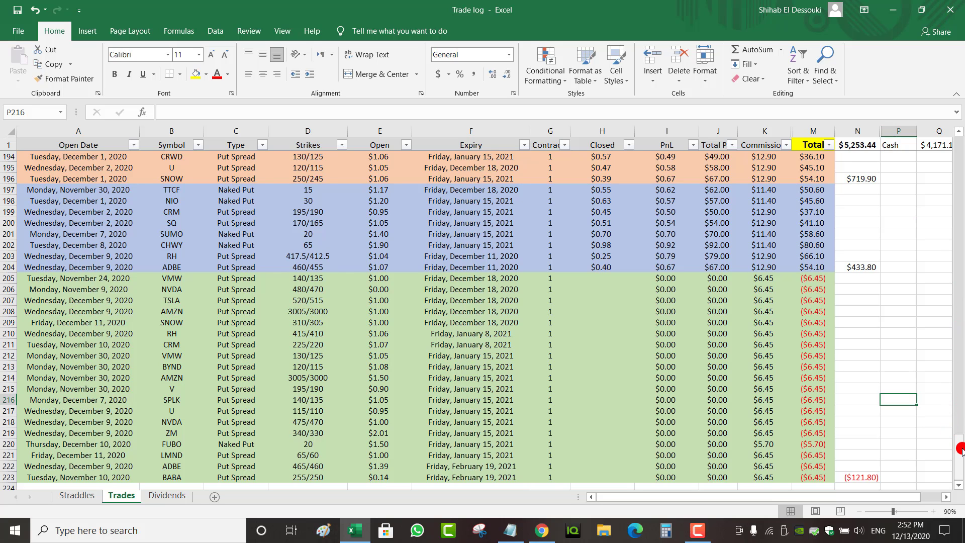
drag(961, 448, 961, 394)
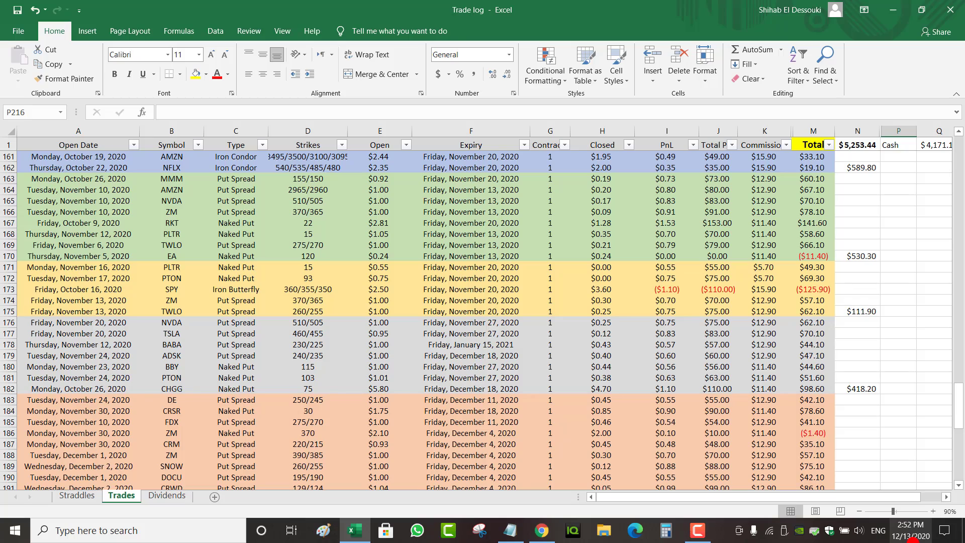
drag(958, 402, 955, 142)
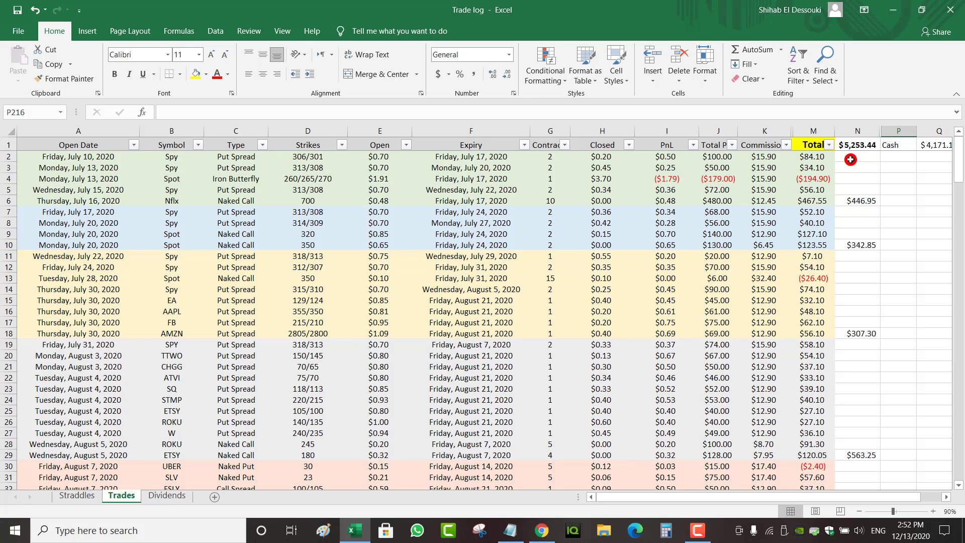
Step: Check the group total in N83 against the Total cells M73:M83 of the yellow September group
scroll(850, 160, down, 20)
click(857, 300)
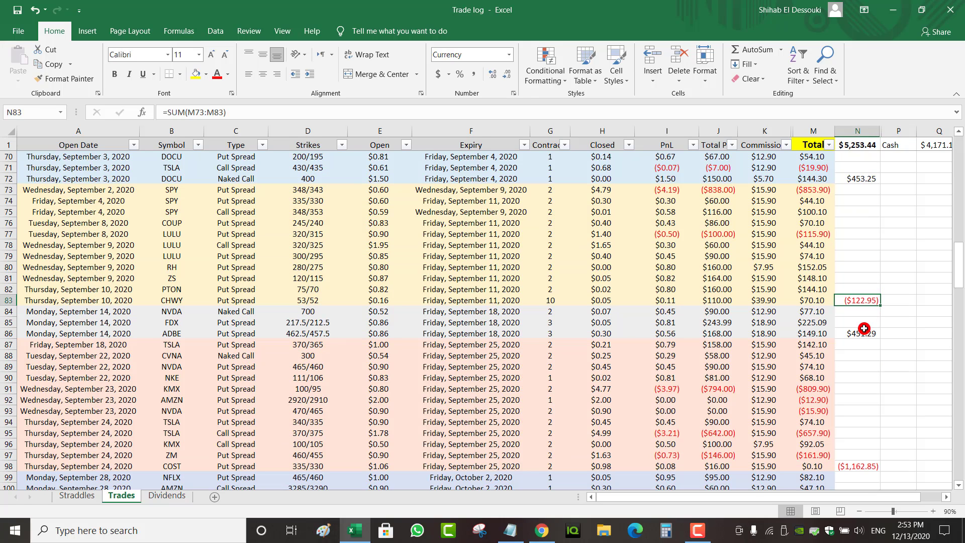
drag(827, 191, 803, 303)
click(874, 246)
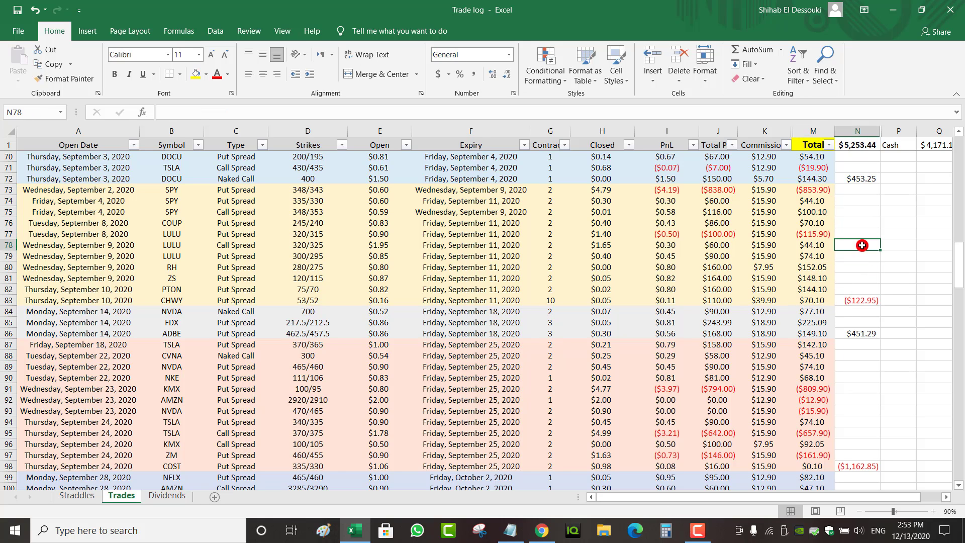
click(827, 191)
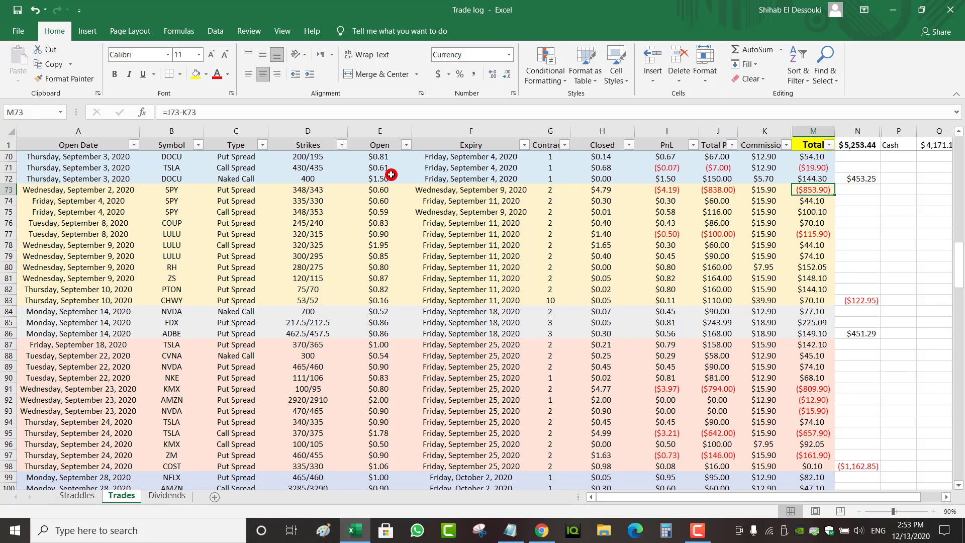
Step: Compare the opening prices, closing price and total of the SPY spreads in rows 73 and 75
click(380, 190)
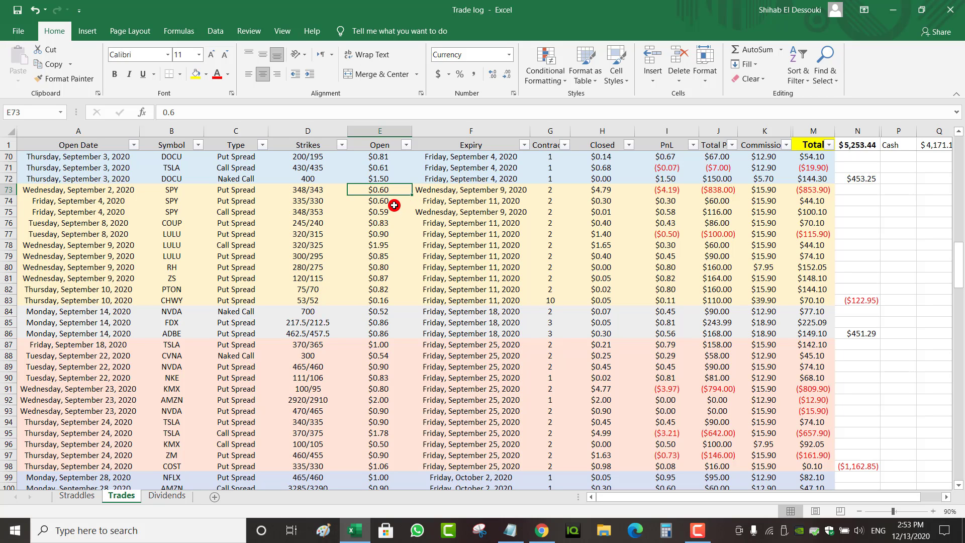
click(378, 212)
click(586, 212)
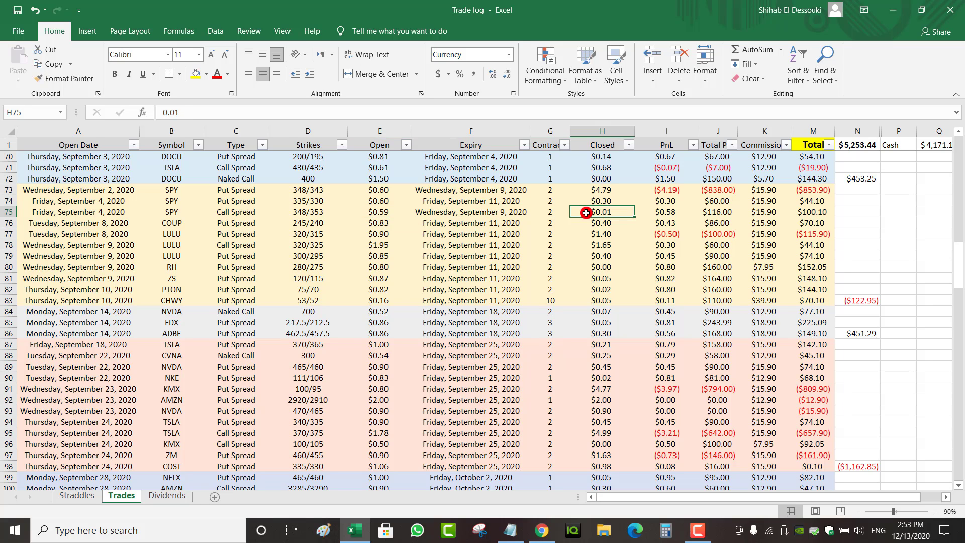
click(391, 213)
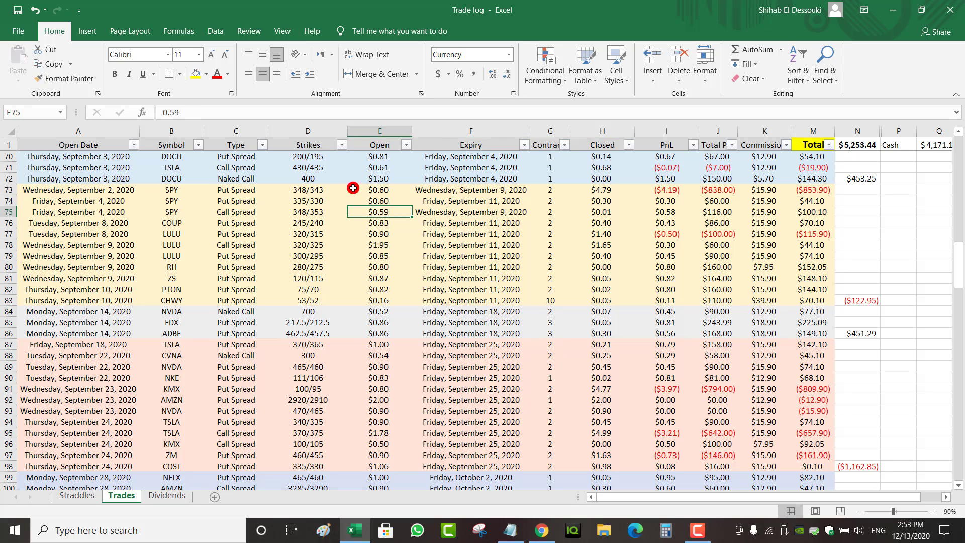
click(8, 192)
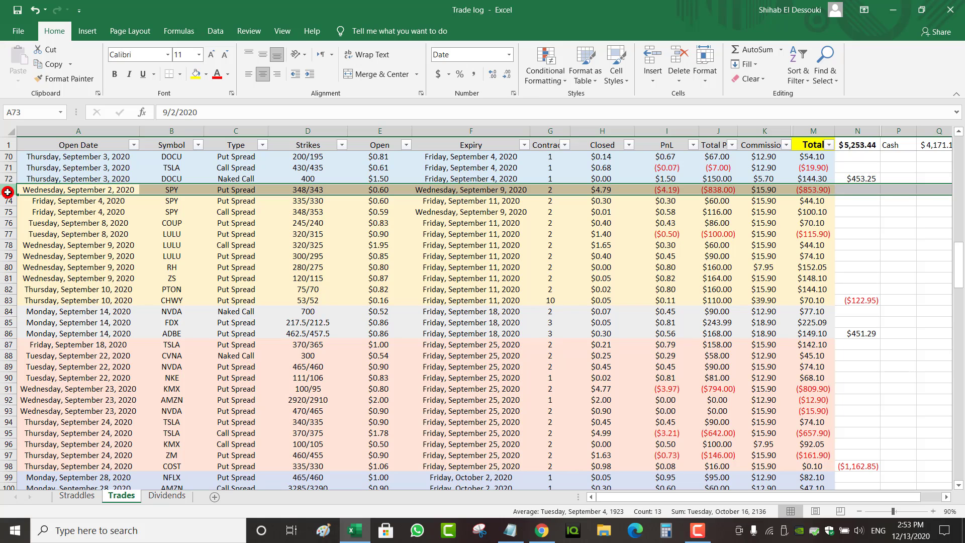
click(385, 191)
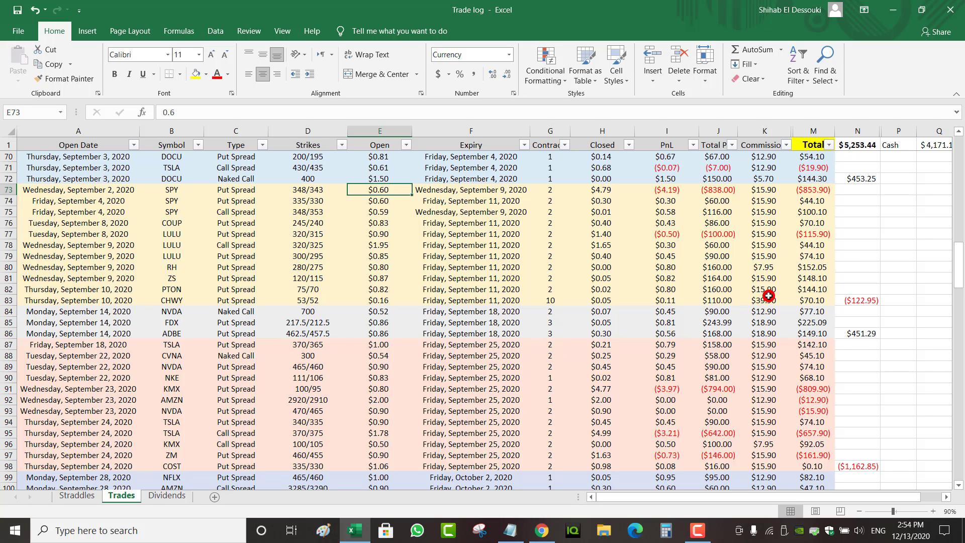
click(802, 190)
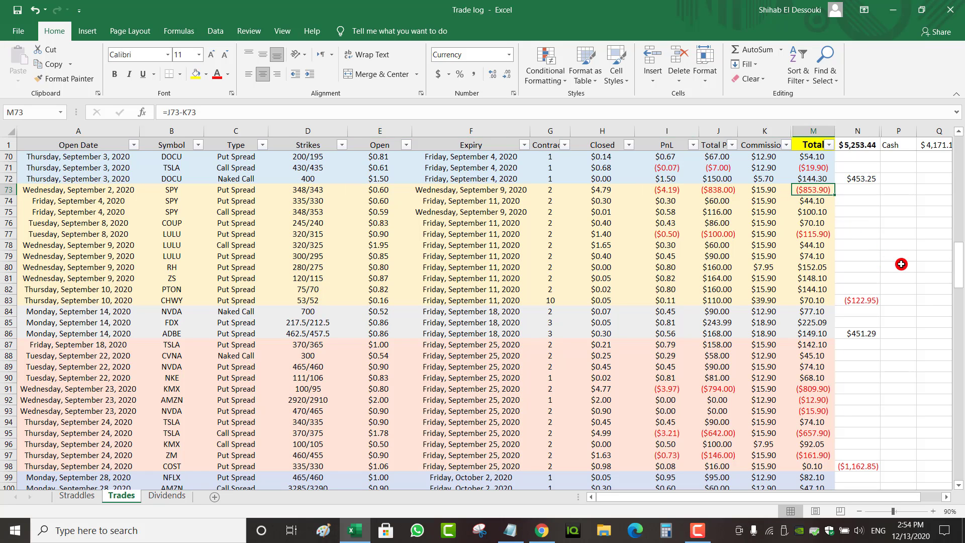
click(559, 189)
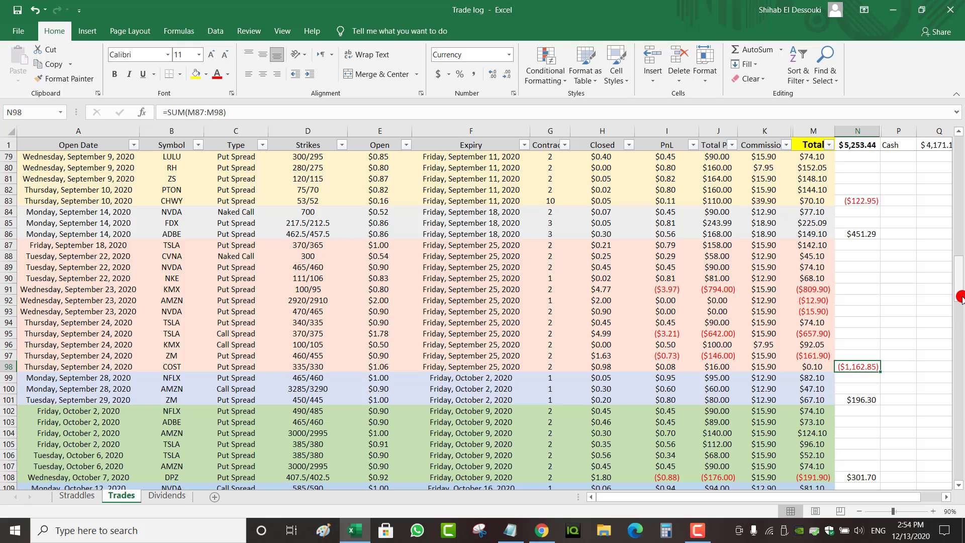
Step: Examine the total, opening price and strikes of the KMX put spread in row 91
drag(961, 297, 959, 289)
click(816, 323)
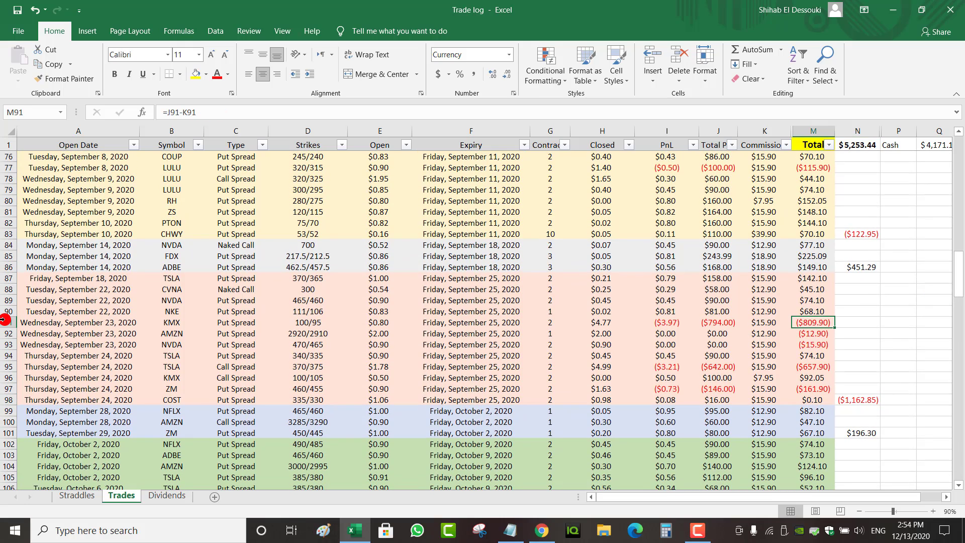
click(5, 323)
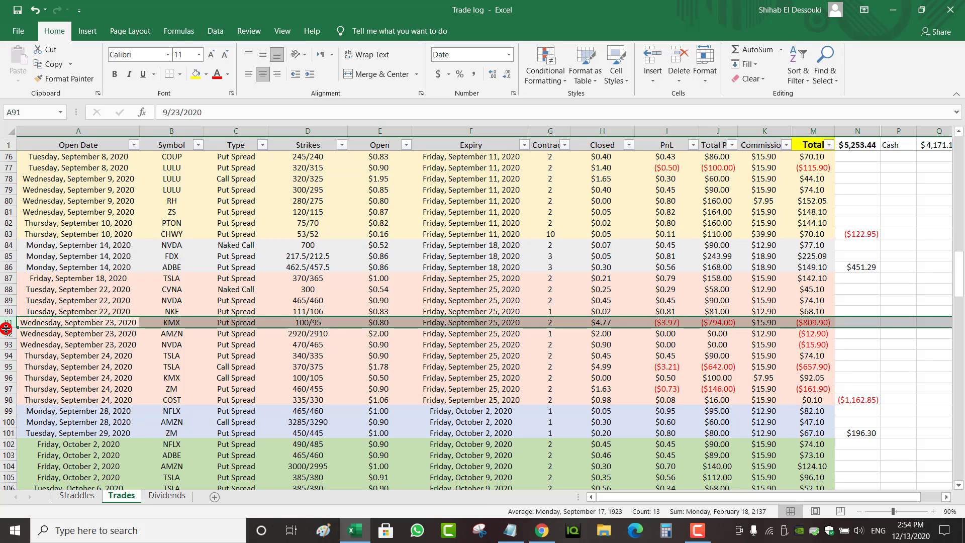
click(379, 324)
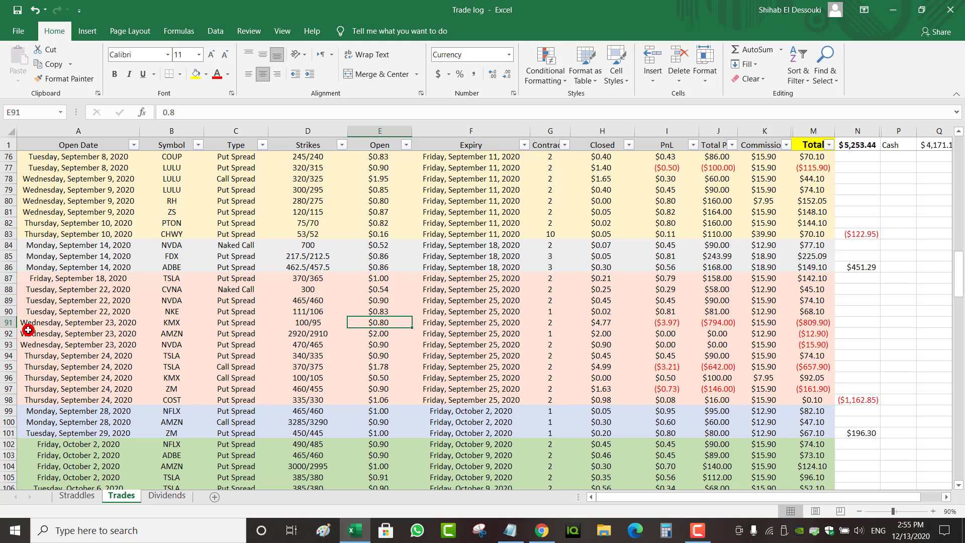
click(9, 323)
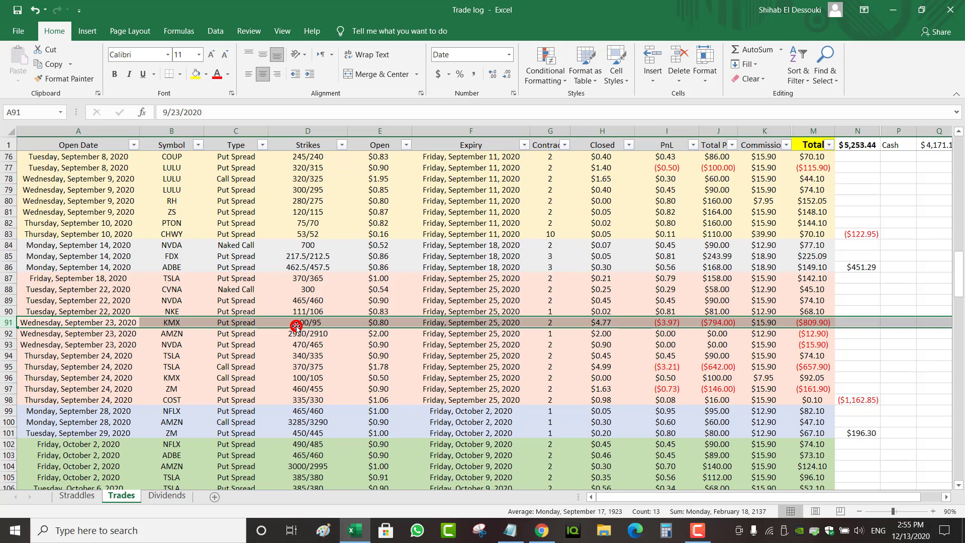
click(379, 322)
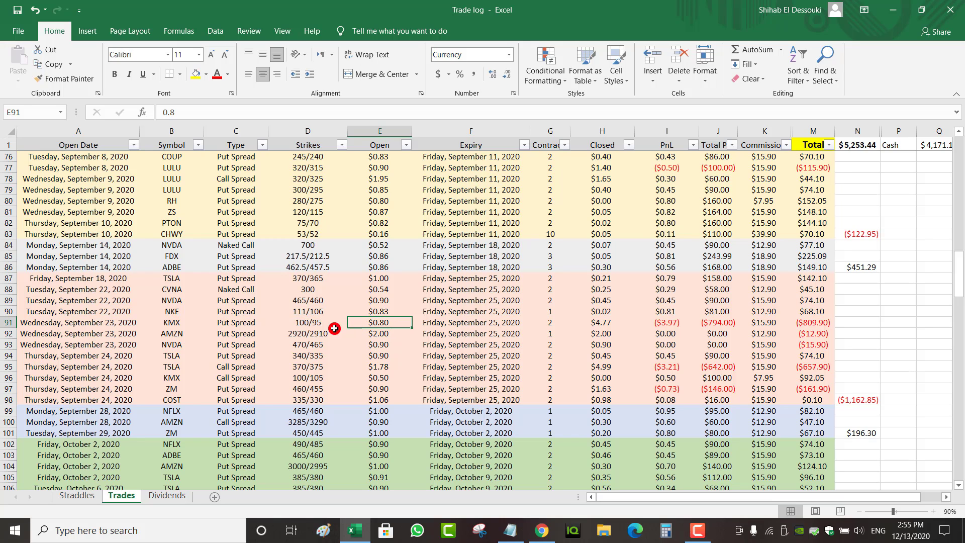
click(315, 326)
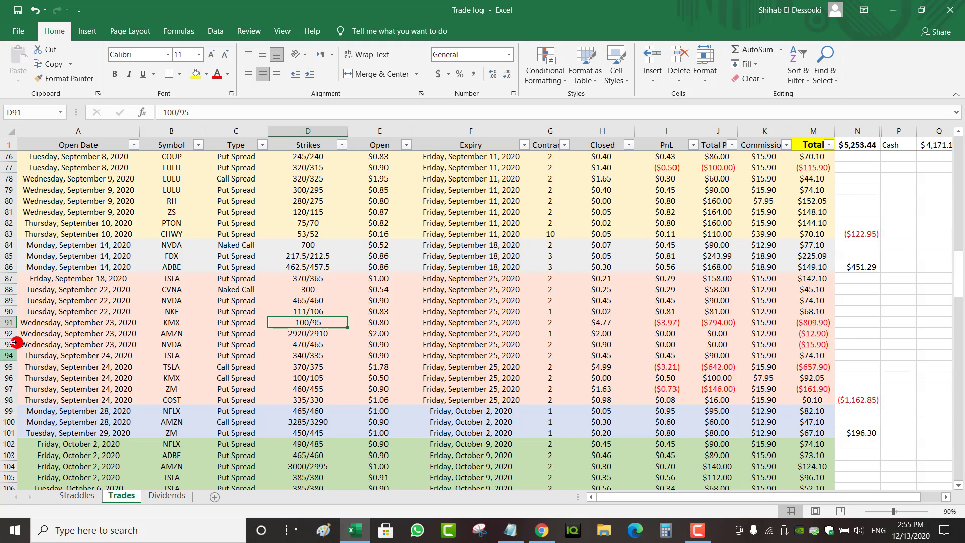
Step: Examine the TSLA spreads in rows 95 and 87 and the ZM put spread in row 97, including the Totals in M95 and M97
click(813, 366)
click(359, 367)
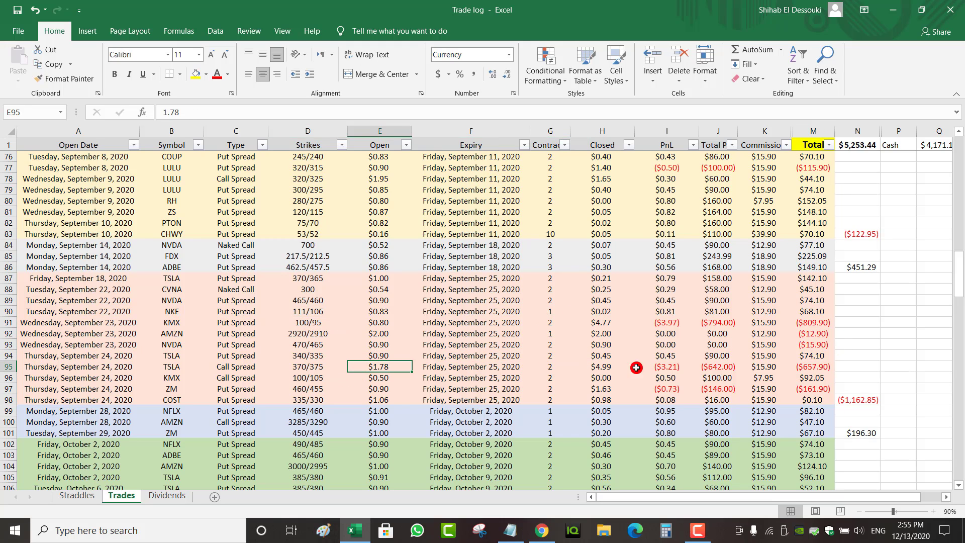
click(822, 369)
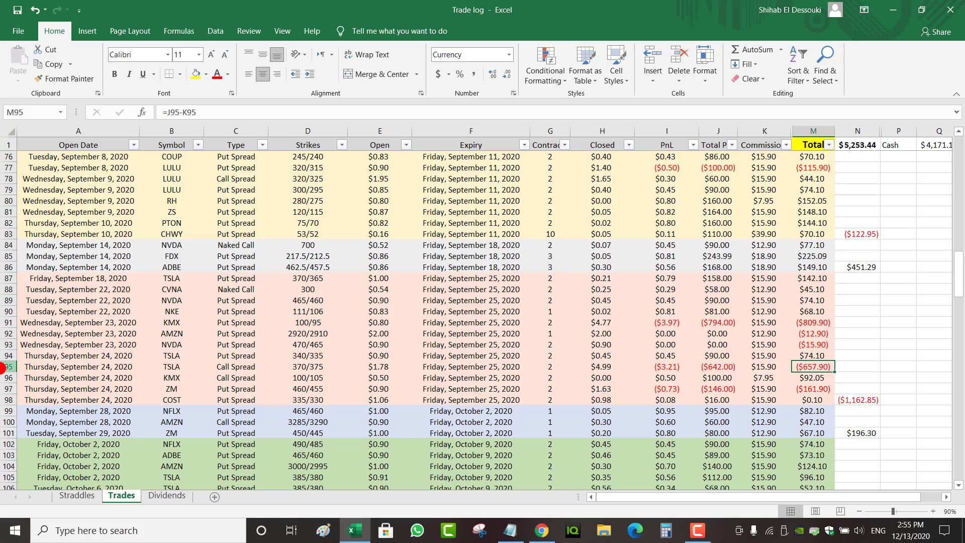
click(1, 367)
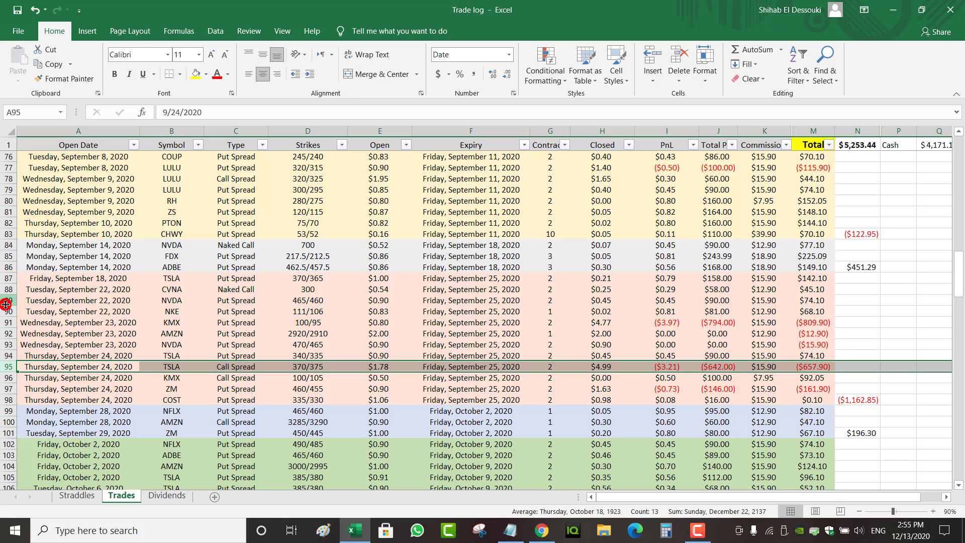
click(4, 278)
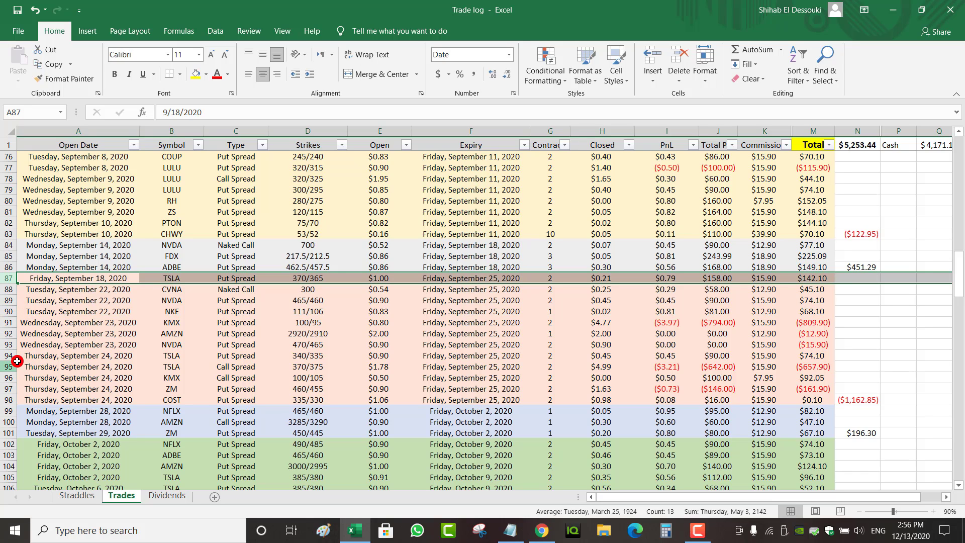
click(822, 368)
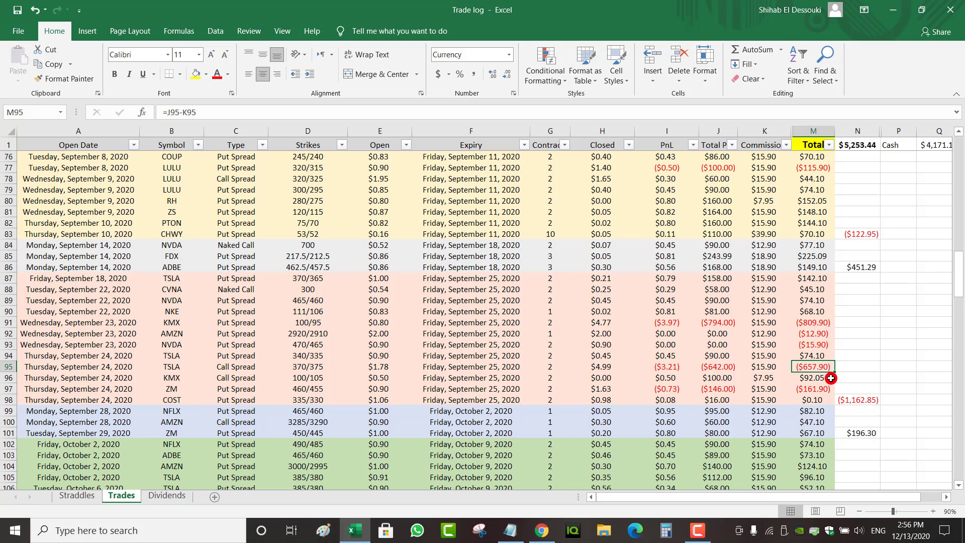
click(824, 388)
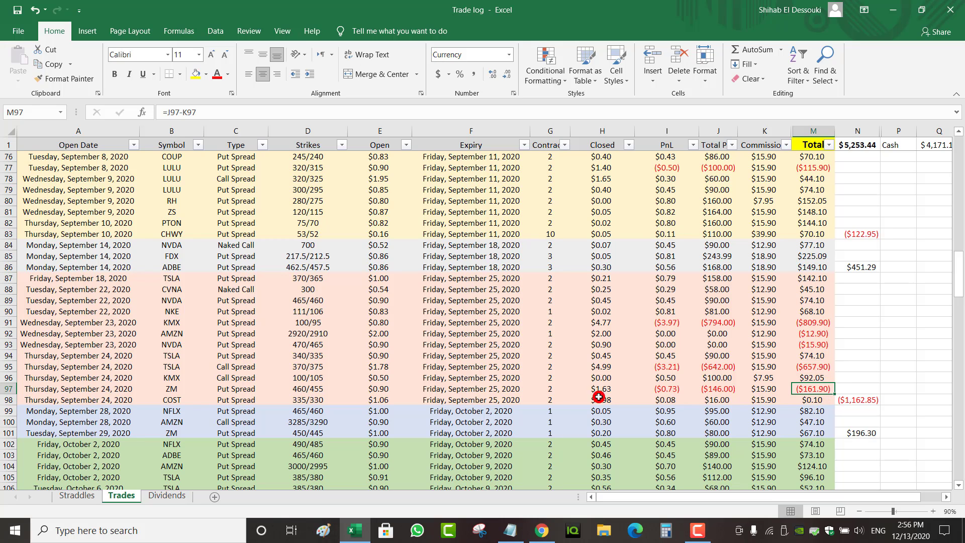
click(3, 388)
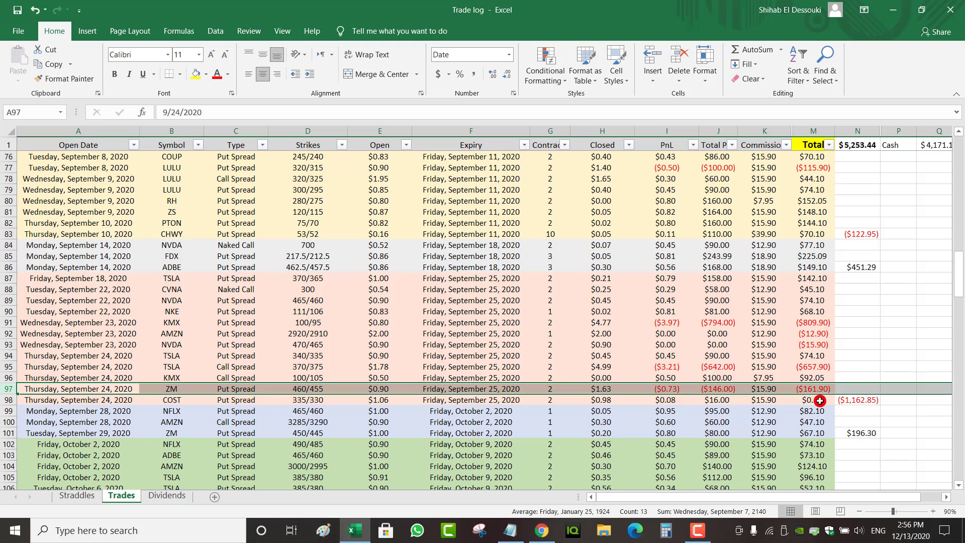
Step: Check the group total in N98 against the sum of the Total cells M87:M98
click(861, 400)
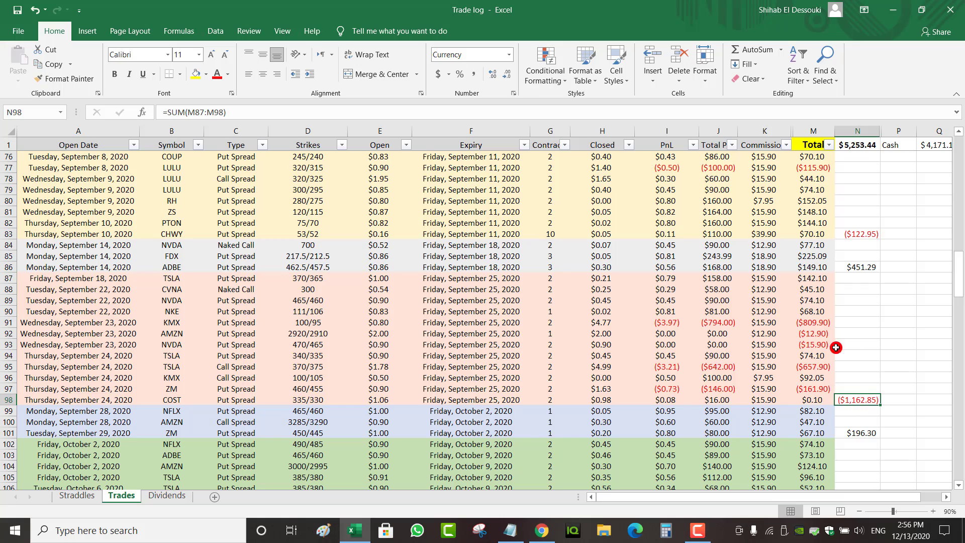
click(870, 411)
click(868, 400)
drag(817, 278, 811, 400)
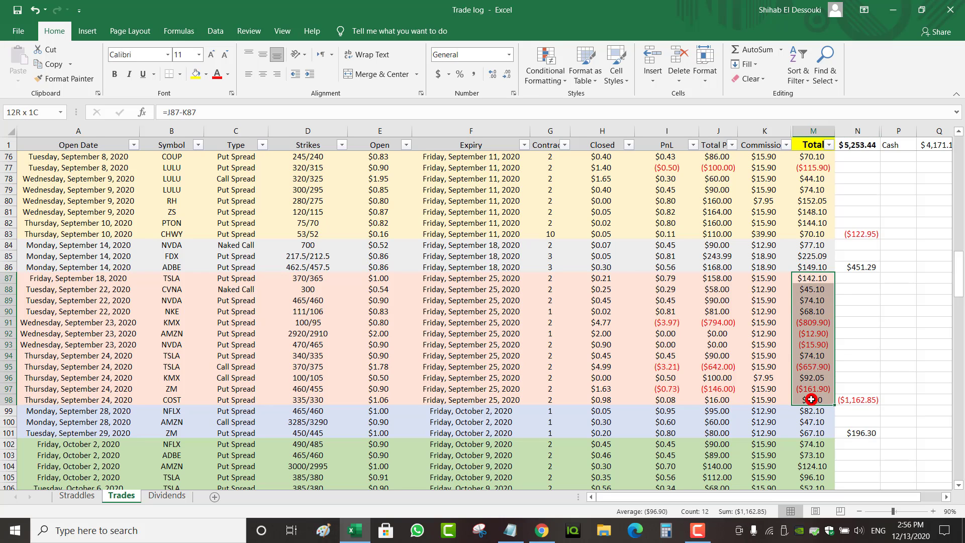
click(857, 399)
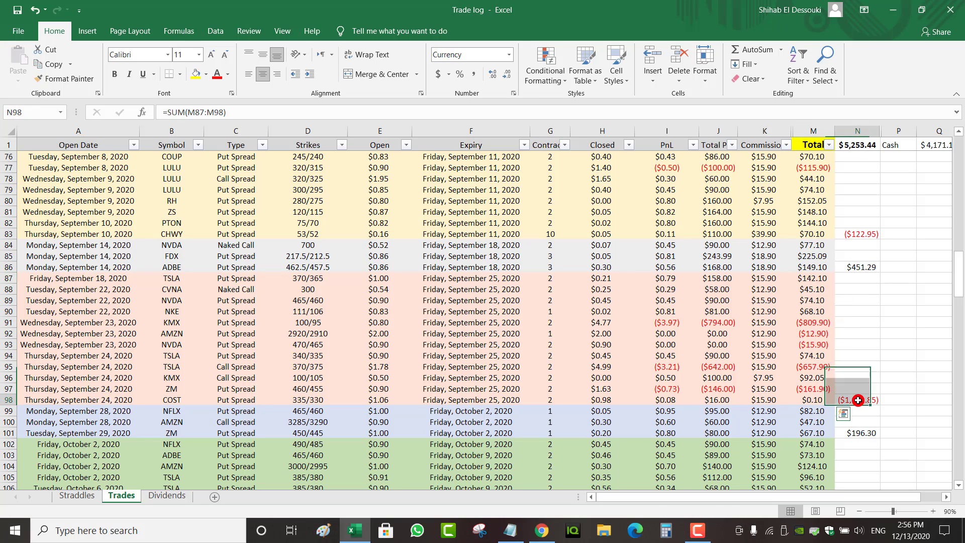
click(893, 362)
Step: Review the yellow October group's SHOP, SPY, TSLA and CMG trades in rows 115 to 119, along with its group total
drag(959, 264, 959, 317)
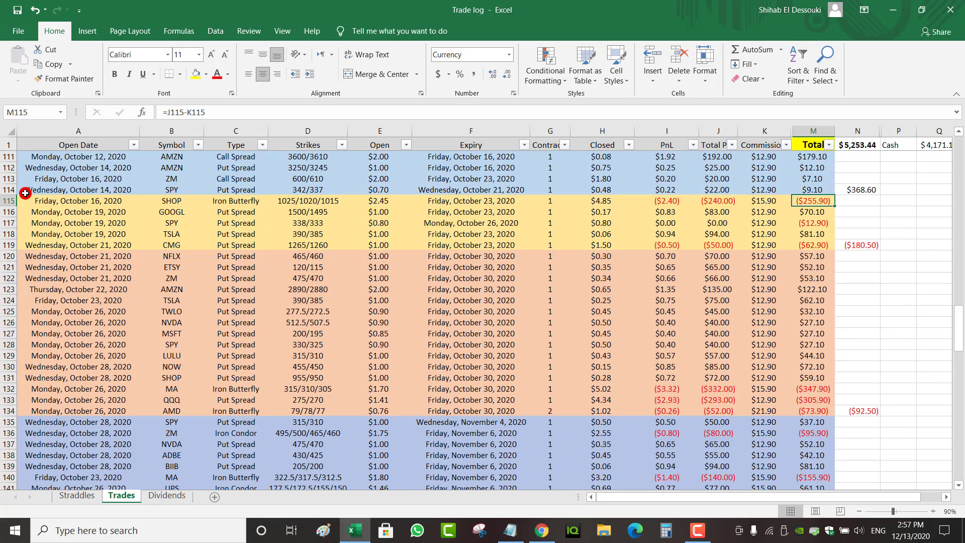
click(6, 200)
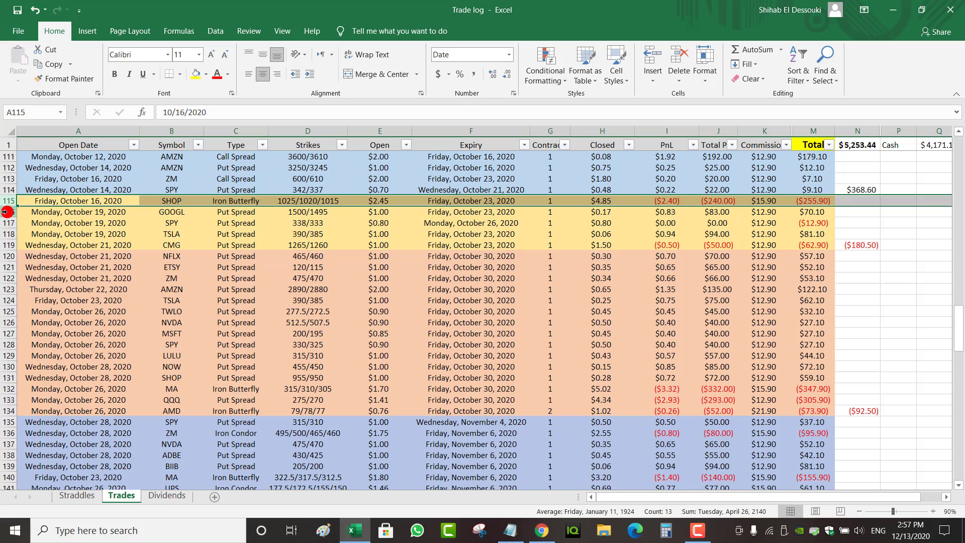
click(6, 222)
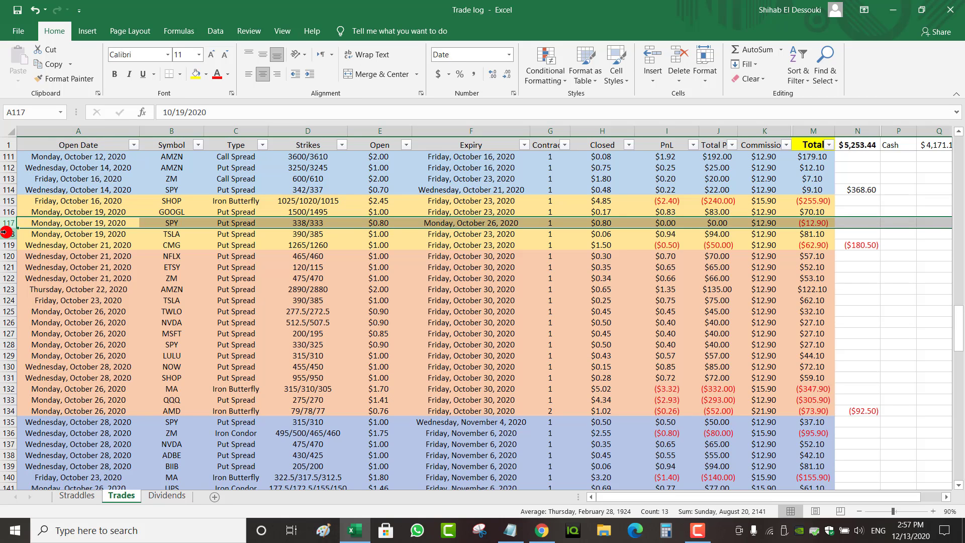
click(6, 232)
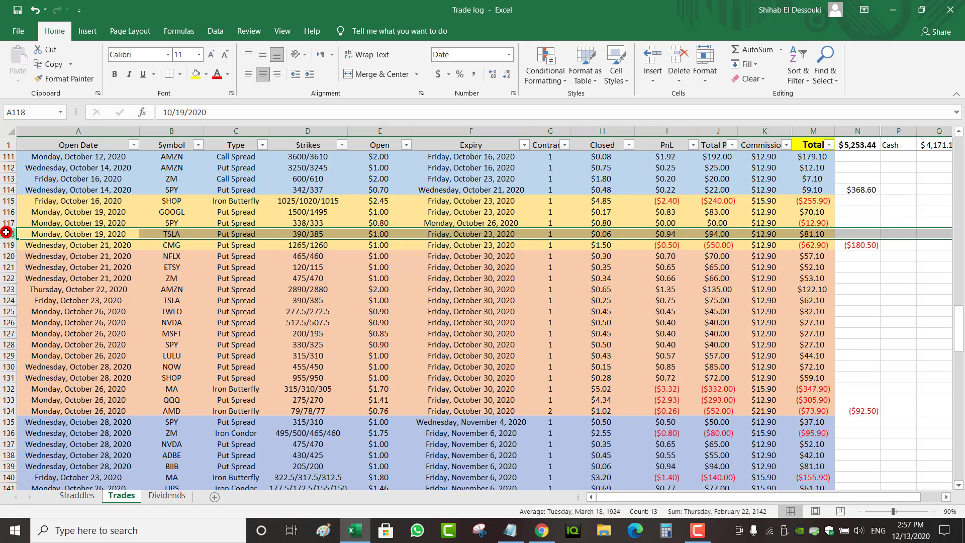
click(391, 234)
click(609, 236)
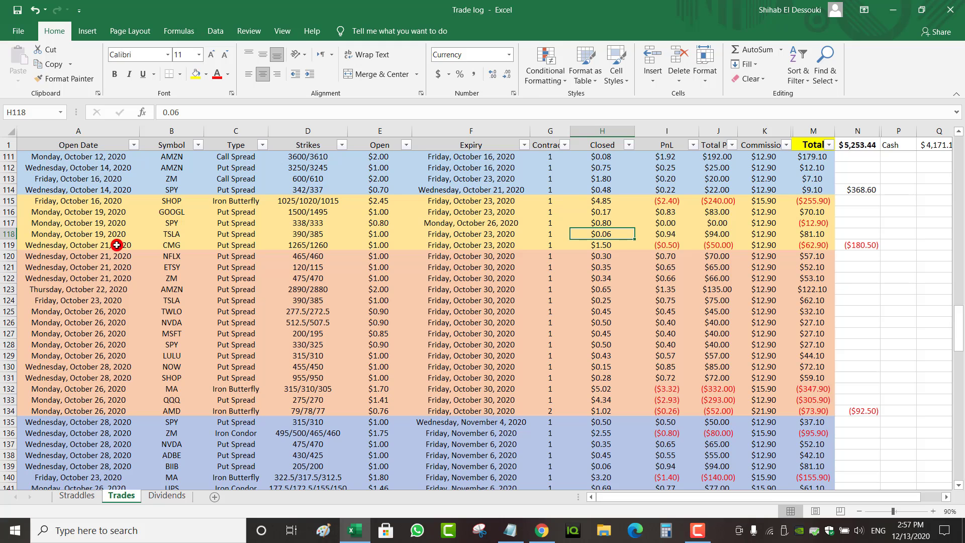
click(6, 245)
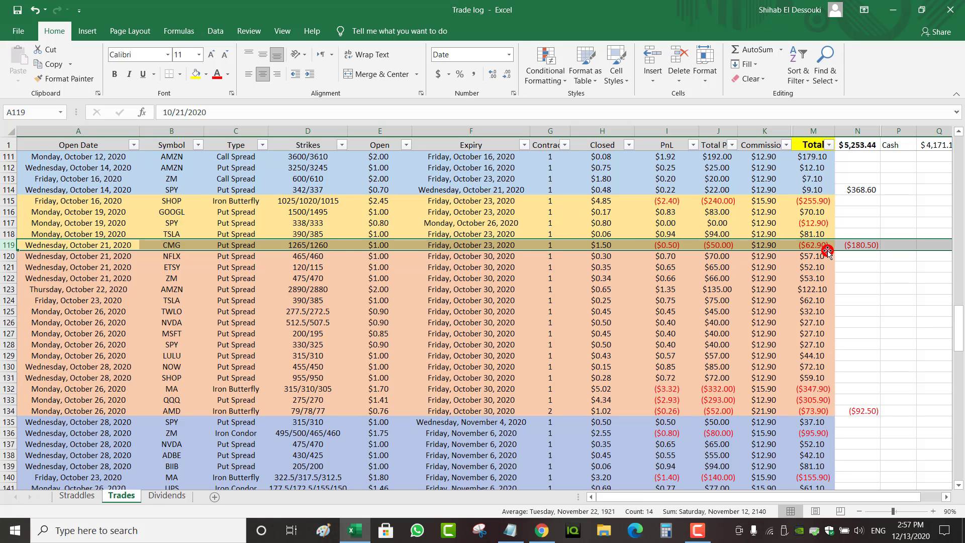
click(888, 245)
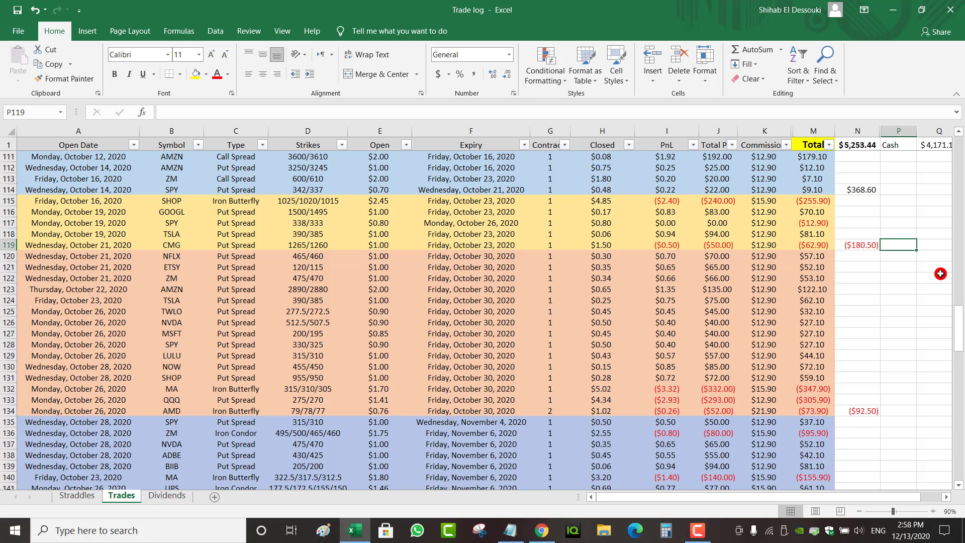
Step: Inspect the blue group's total formula in N162 and its first trade's Total in M135
scroll(915, 352, down, 8)
click(864, 468)
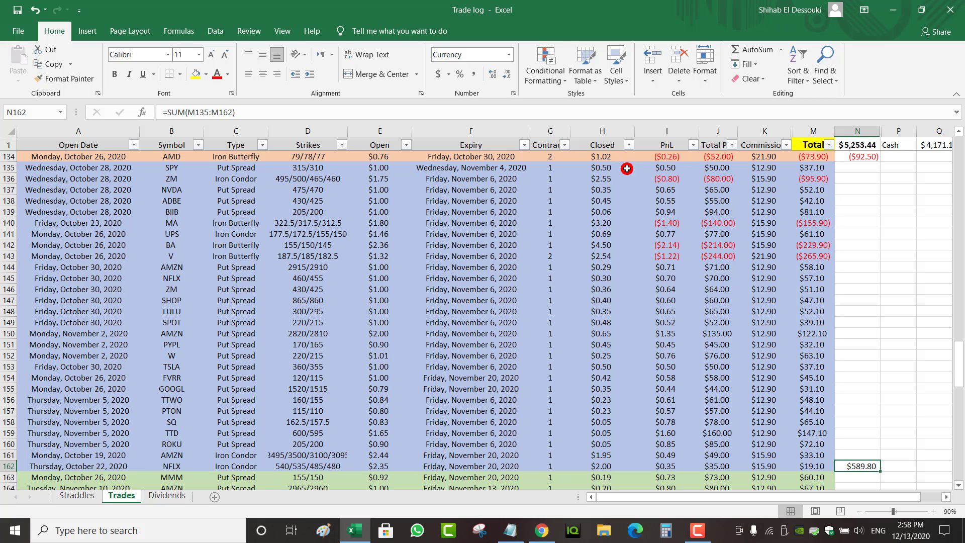
click(824, 170)
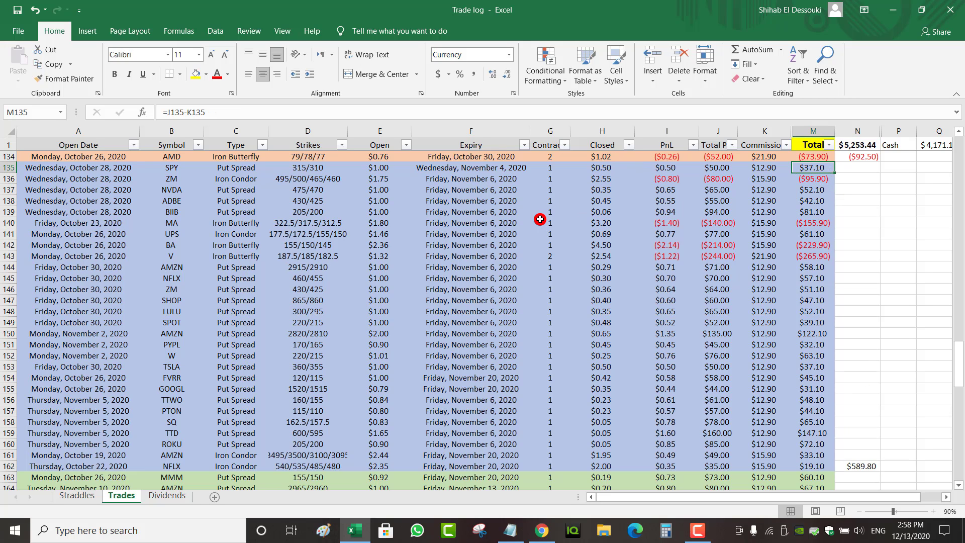
Step: Review the contract counts in column G for the blue group's trades and the group total in N162
click(555, 169)
click(554, 190)
click(553, 211)
click(547, 264)
click(547, 313)
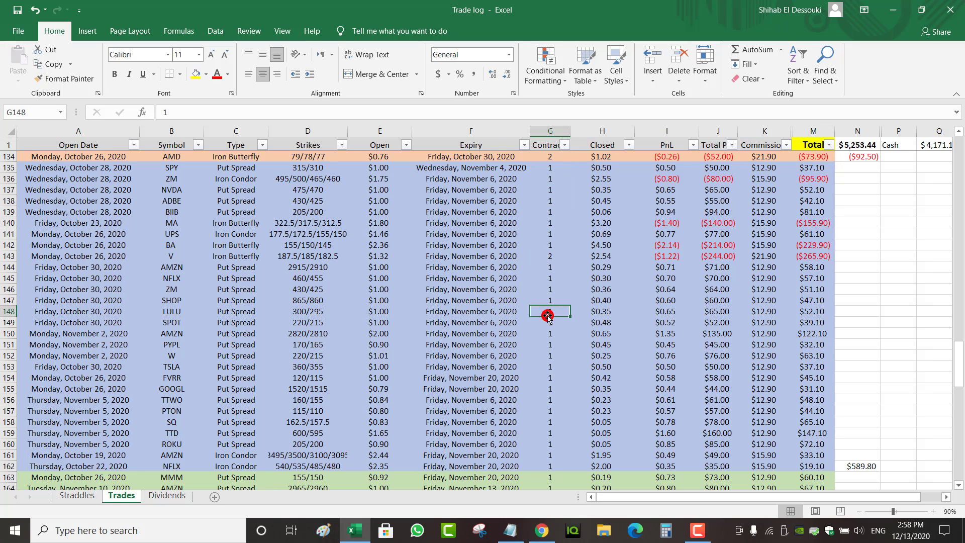
click(567, 211)
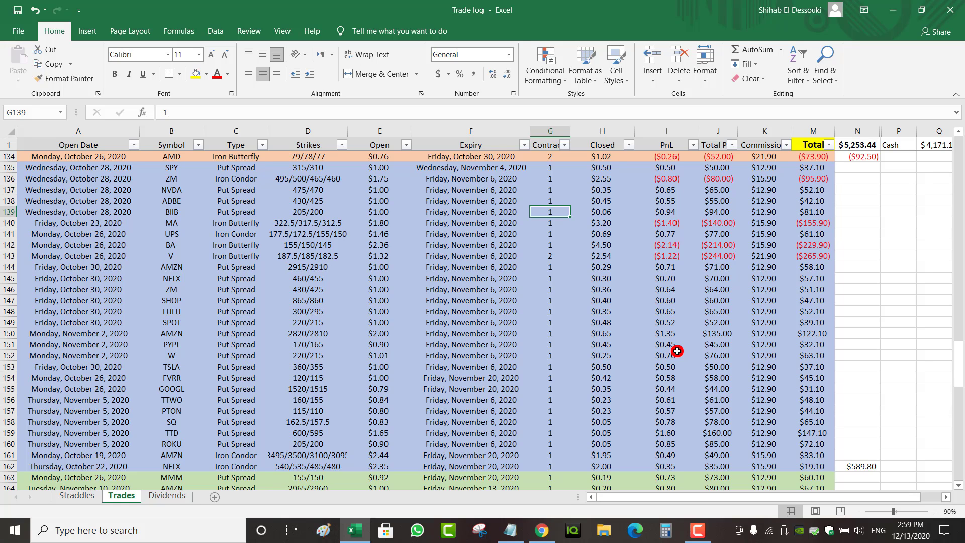
click(871, 466)
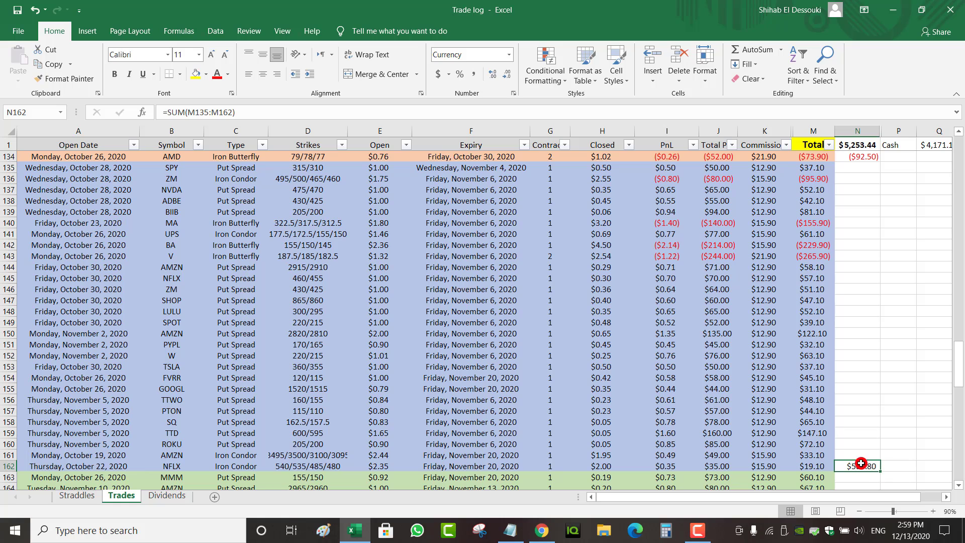
Step: Set the contracts for the blue group's trades in G135:G162 to 2 by copying the value from G134
right_click(552, 159)
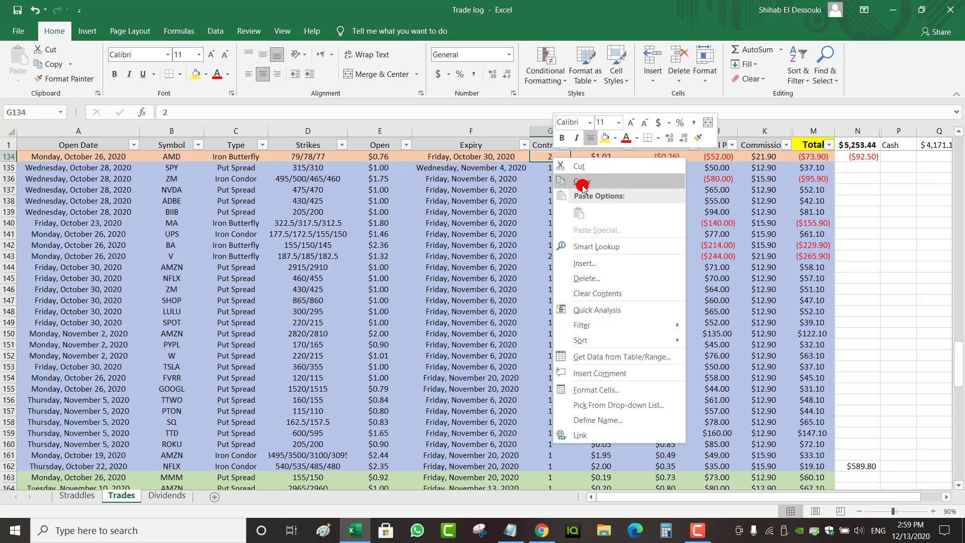
click(565, 175)
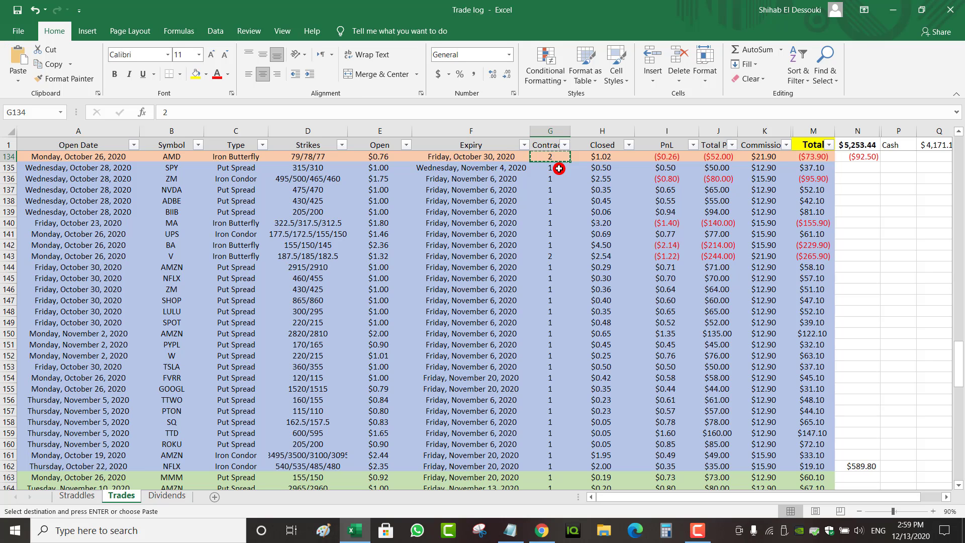
drag(559, 168, 560, 466)
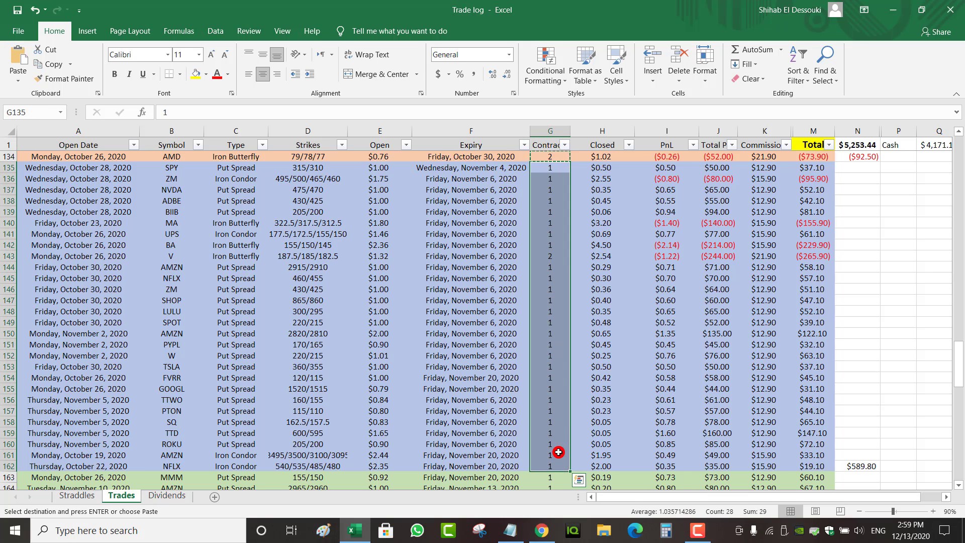
right_click(556, 452)
click(602, 218)
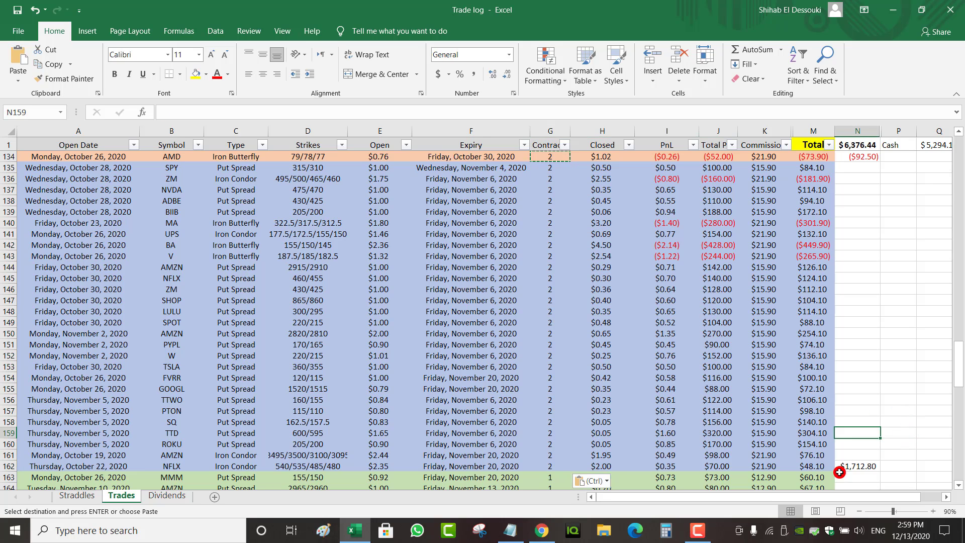
Step: Check the blue group's total in N162 against the doubled contract counts starting in G135
click(863, 432)
click(861, 476)
click(859, 467)
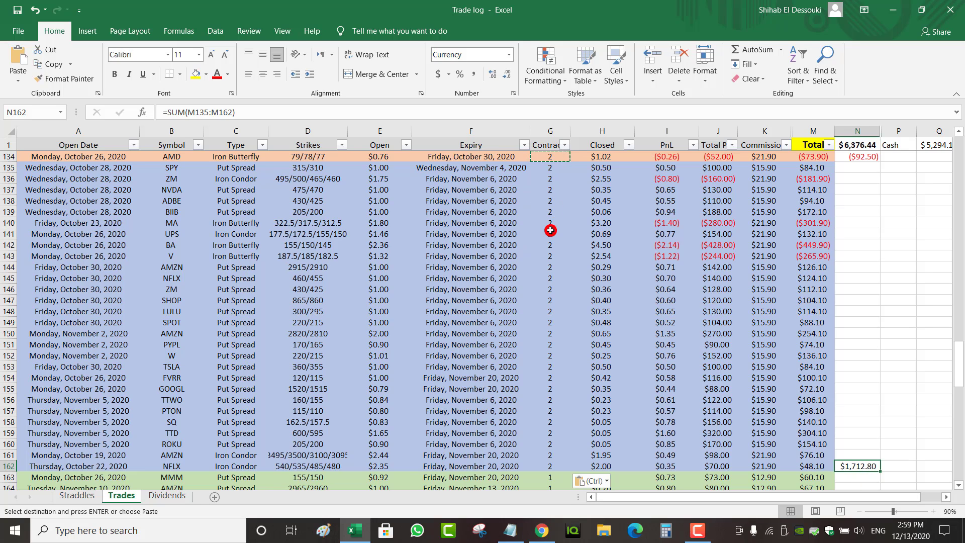
click(562, 169)
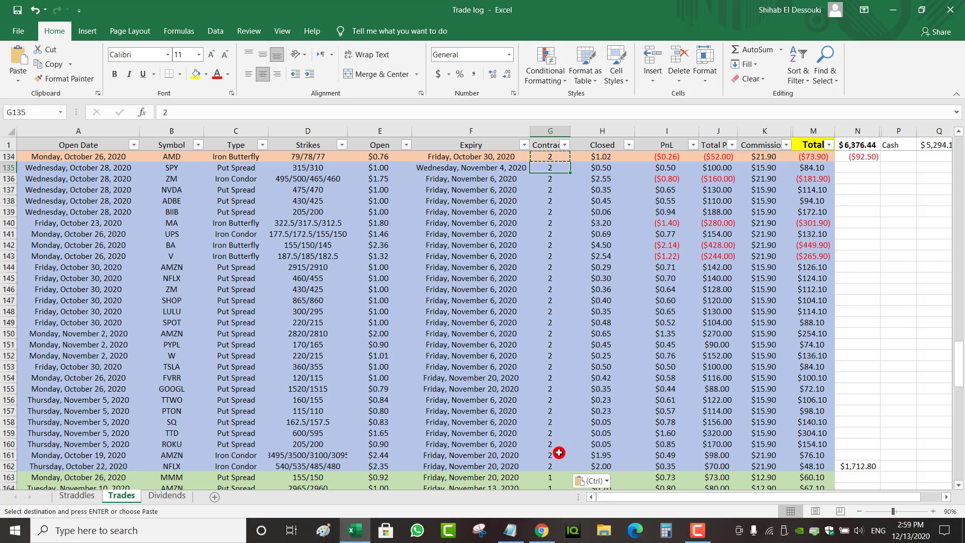
click(858, 466)
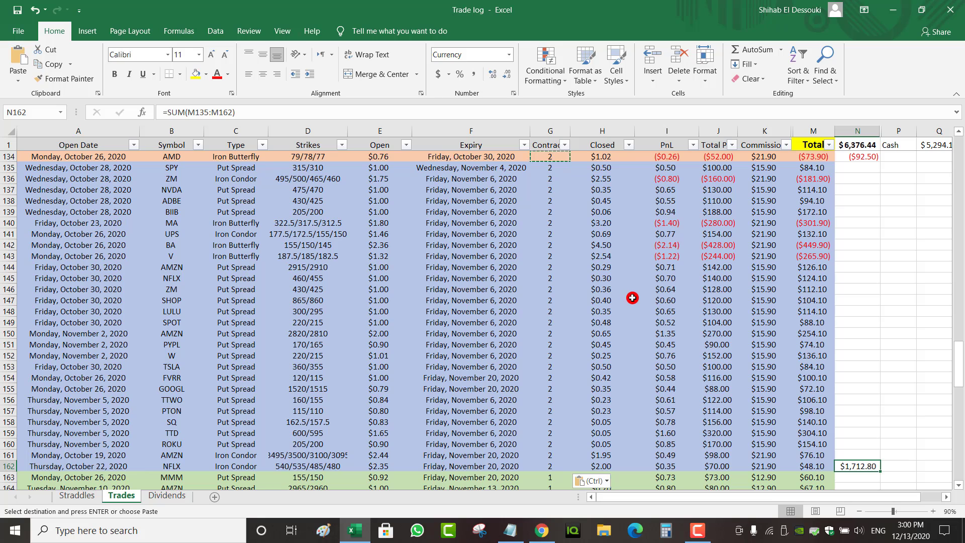
Step: Set the contracts for all blue group trades in G135:G162 to 1 by copying the value from G163
click(567, 478)
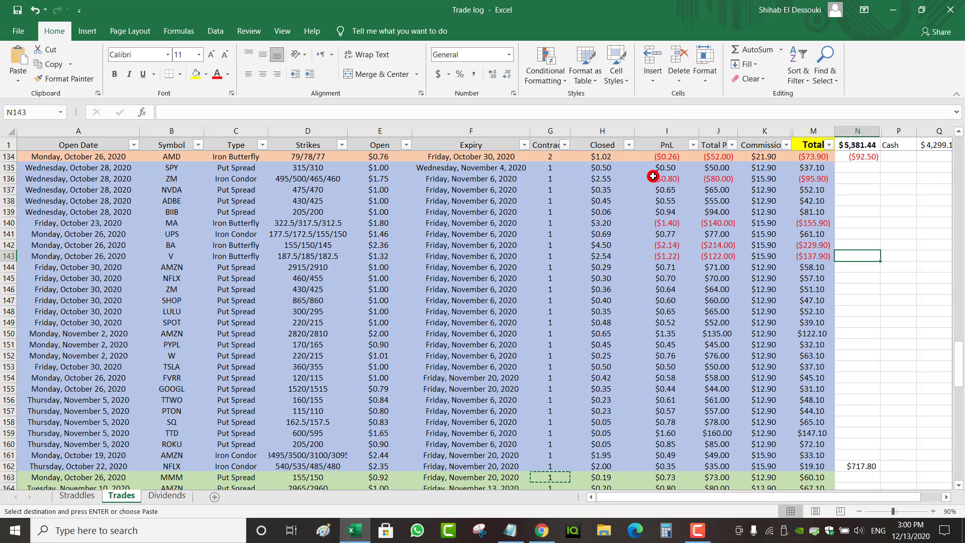
Step: Inspect the blue group's closing prices in the Closed column from H135 to H139
click(602, 169)
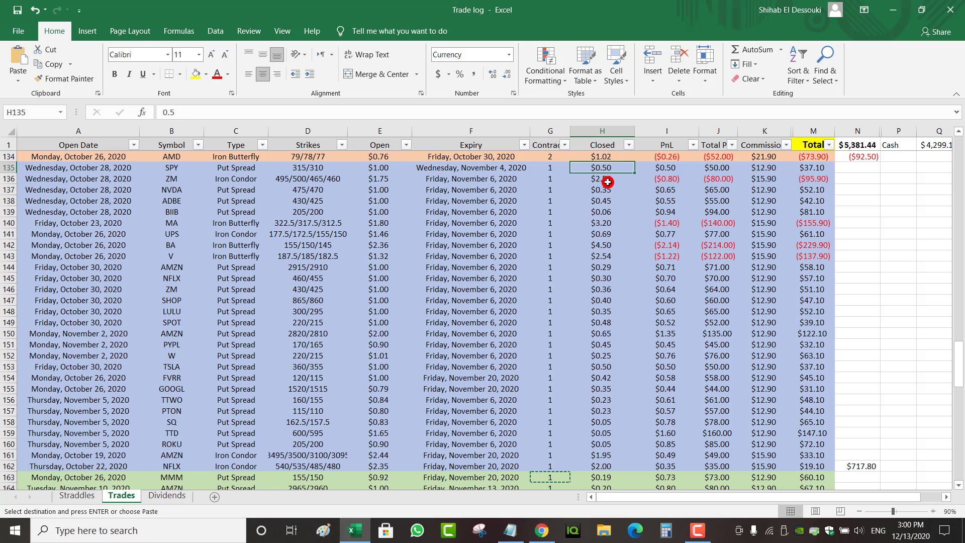
key(Down)
key(Down)
key(Down)
key(Down)
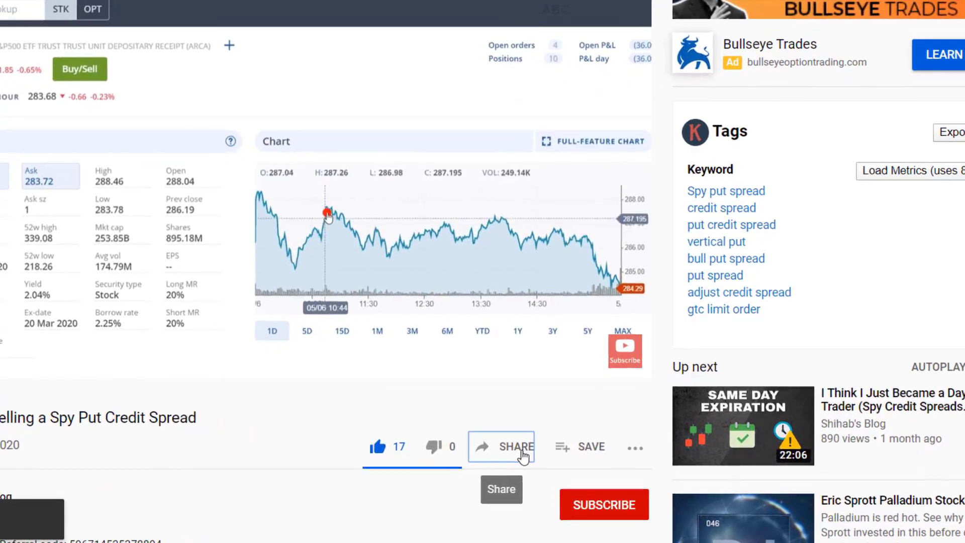
click(518, 459)
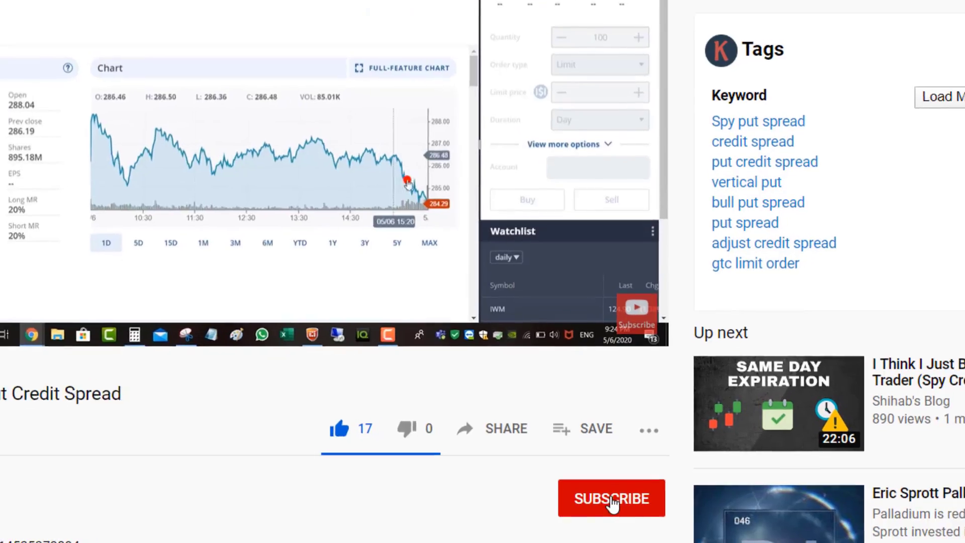
click(612, 498)
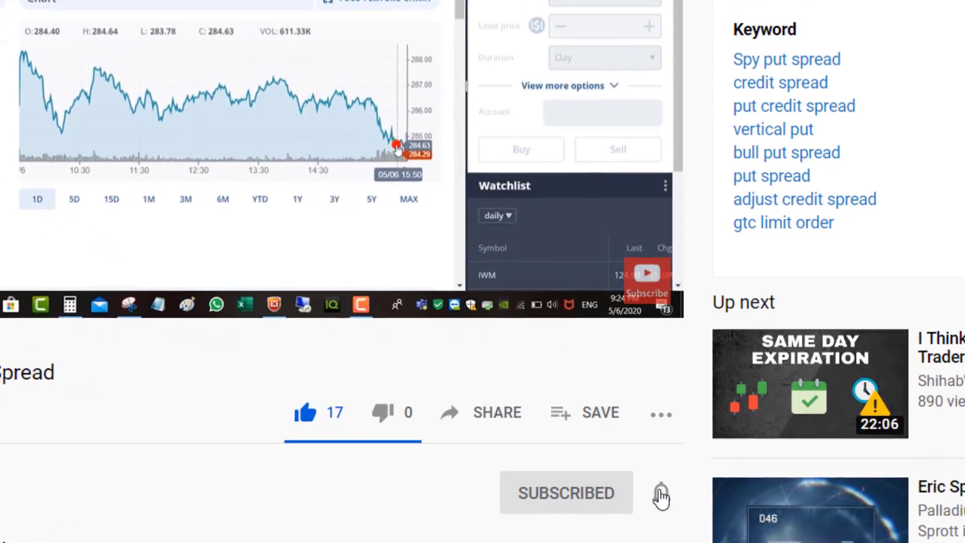